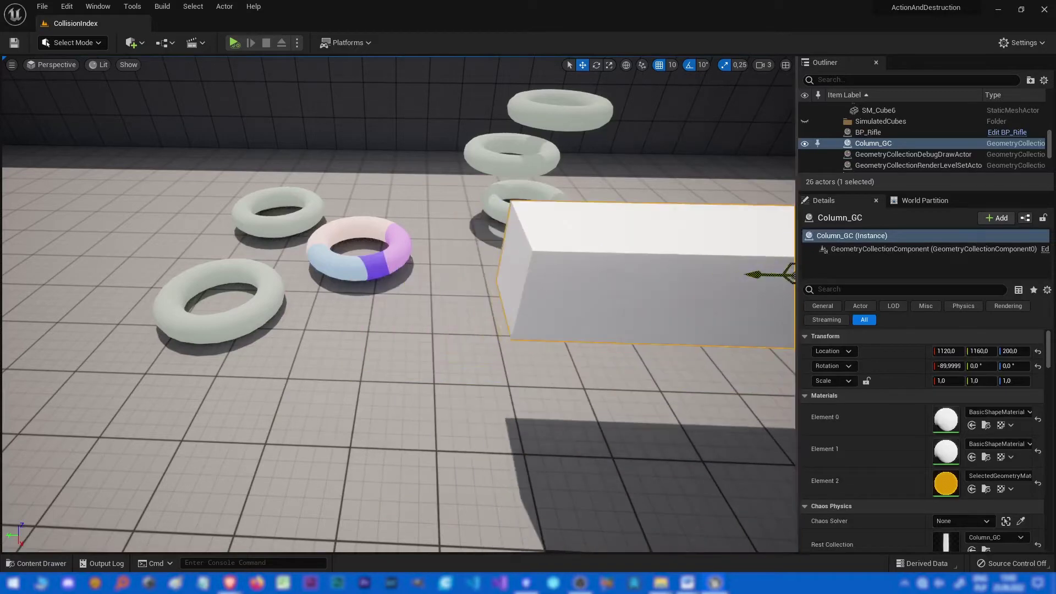
Simulate the level to watch the horizontal Column_GC drop and fracture, and stop the simulation.
key("f")
right_click_drag(398, 304, 308, 220)
key("alt+s")
right_click_drag(398, 304, 422, 377)
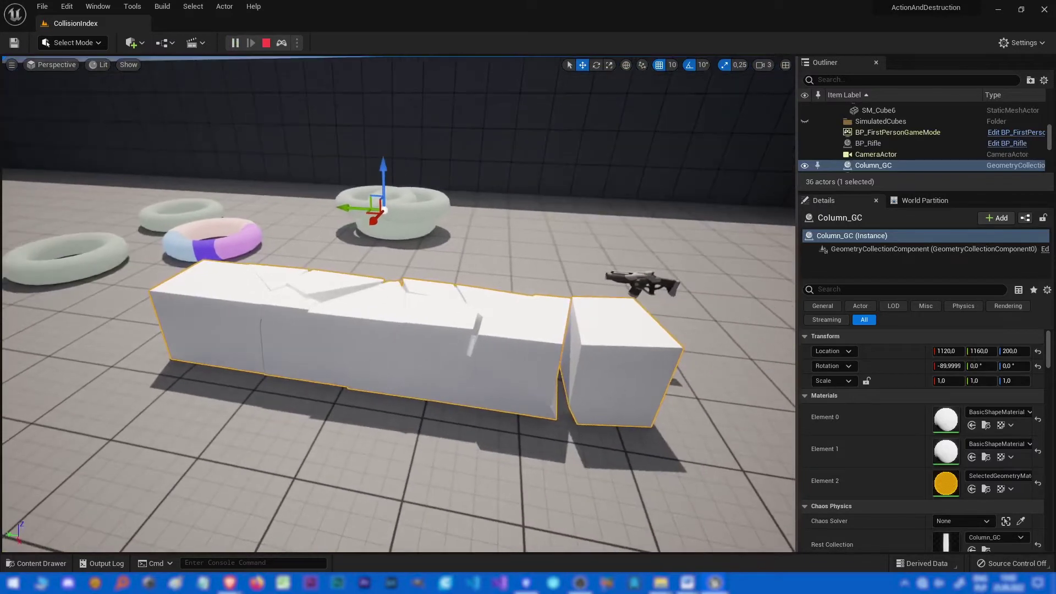
key("Escape")
Tilt Column_GC to a rotation of -60° and raise it to a Z location of 220.
key("e")
left_click_drag(423, 168, 383, 156)
key("w")
right_click_drag(384, 155, 456, 144)
scroll(880, 418, "down", 3)
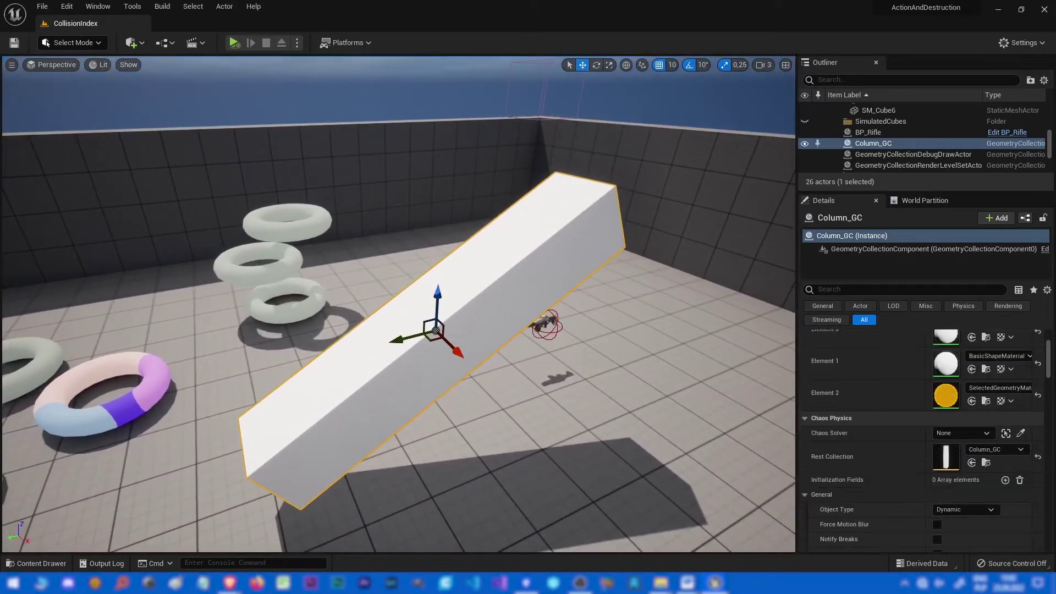
scroll(880, 392, "up", 3)
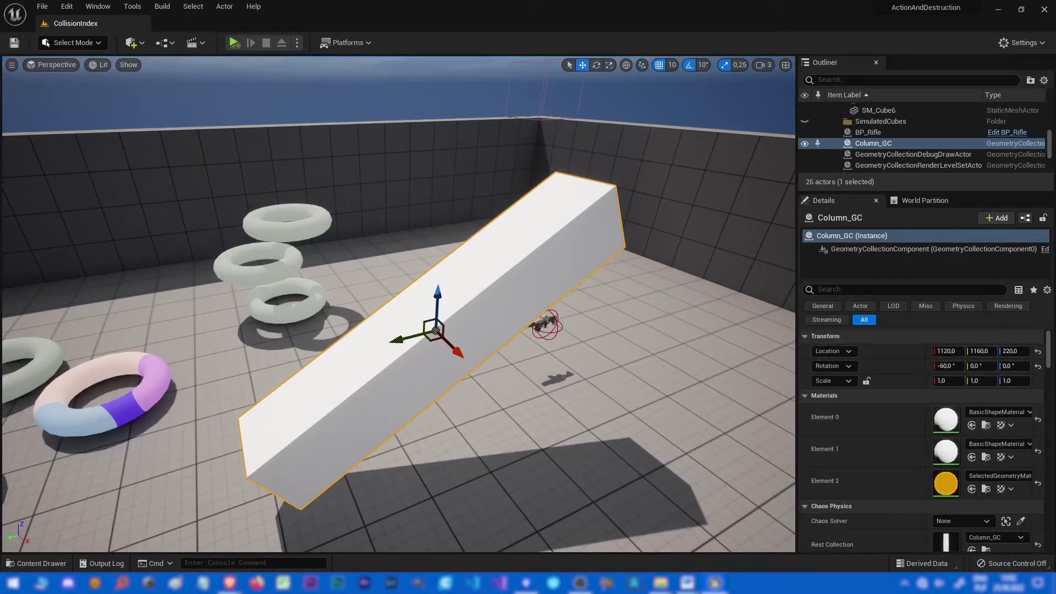
Open the Column_GC rest collection asset and look over its clustering, collision and geometry source settings.
scroll(866, 418, "down", 2)
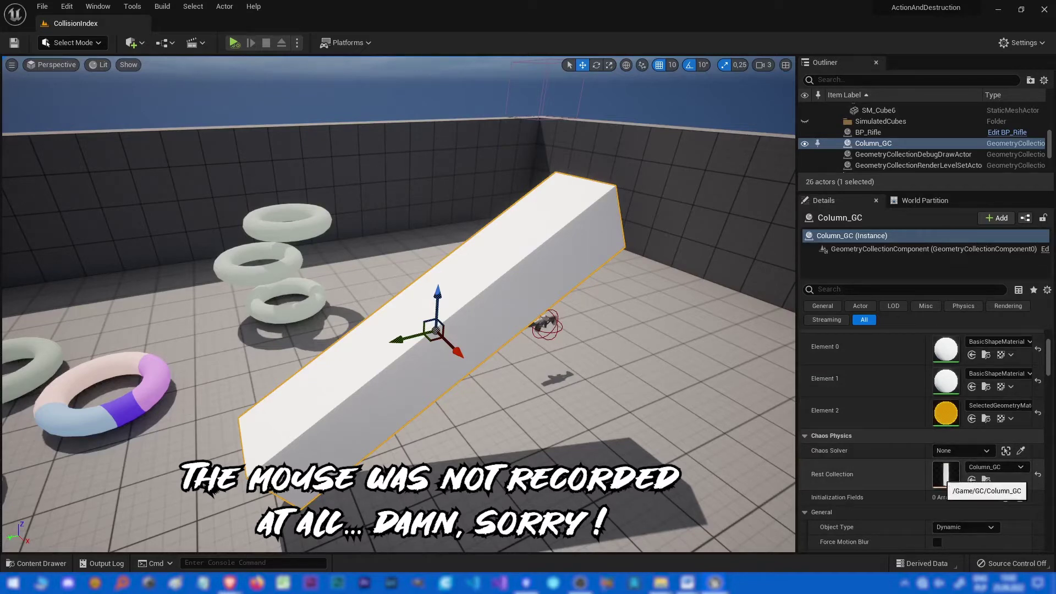
double_click(946, 474)
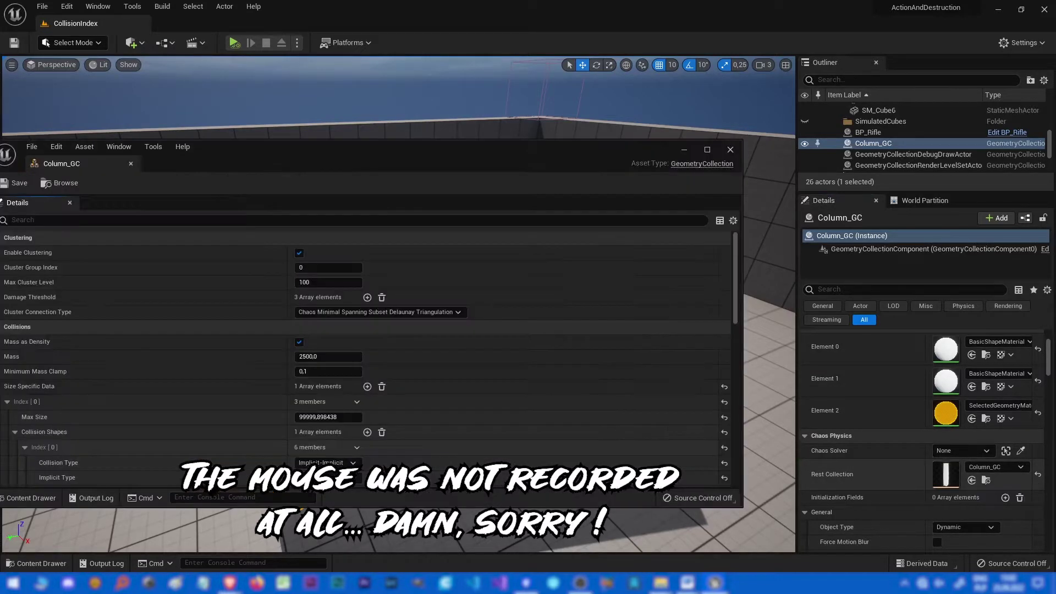
left_click_drag(483, 159, 648, 177)
double_click(649, 176)
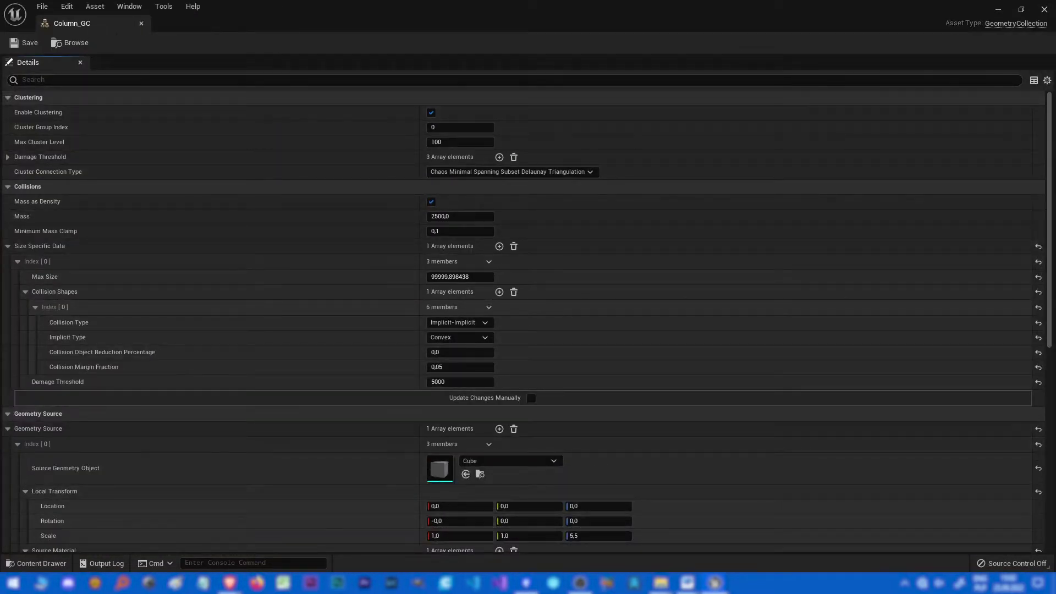
left_click_drag(528, 23, 1055, 154)
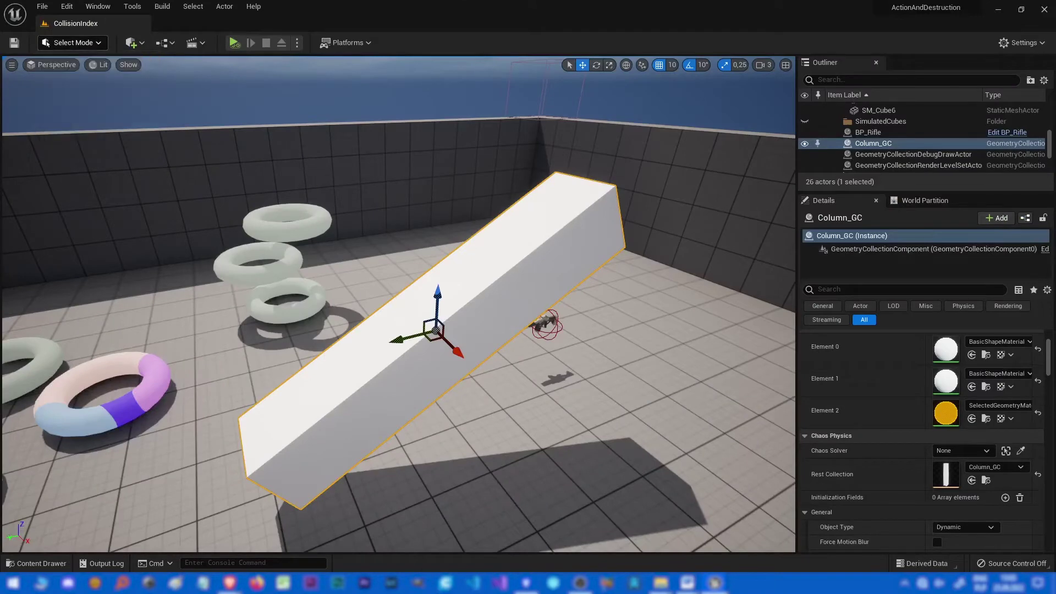
Look over the new geometry collection dialog in Fracture mode and the assets in the GC folder, returning to Select mode.
left_click(47, 43)
left_click(78, 118)
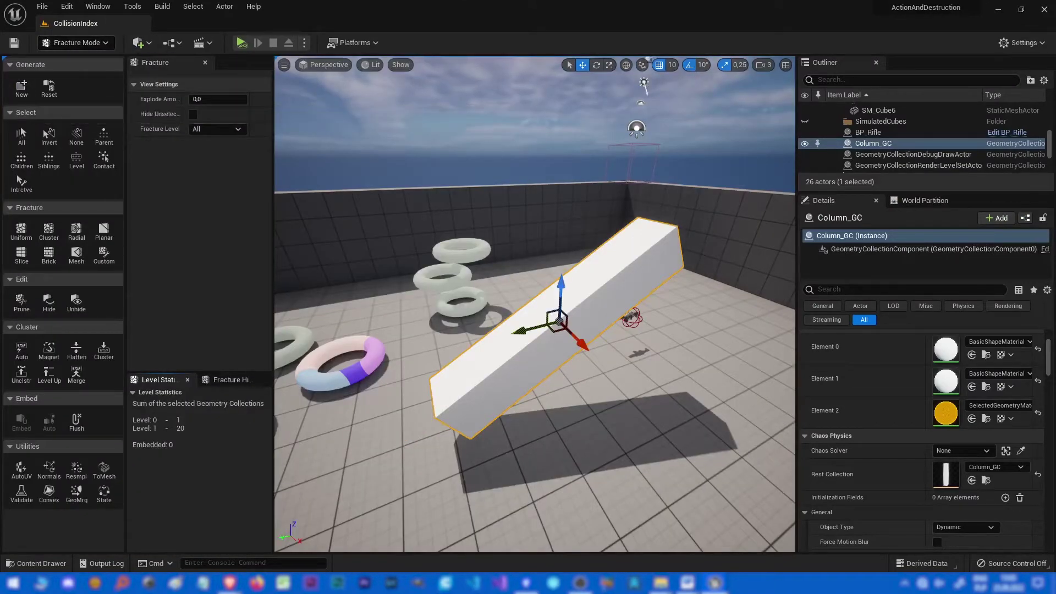
left_click(21, 87)
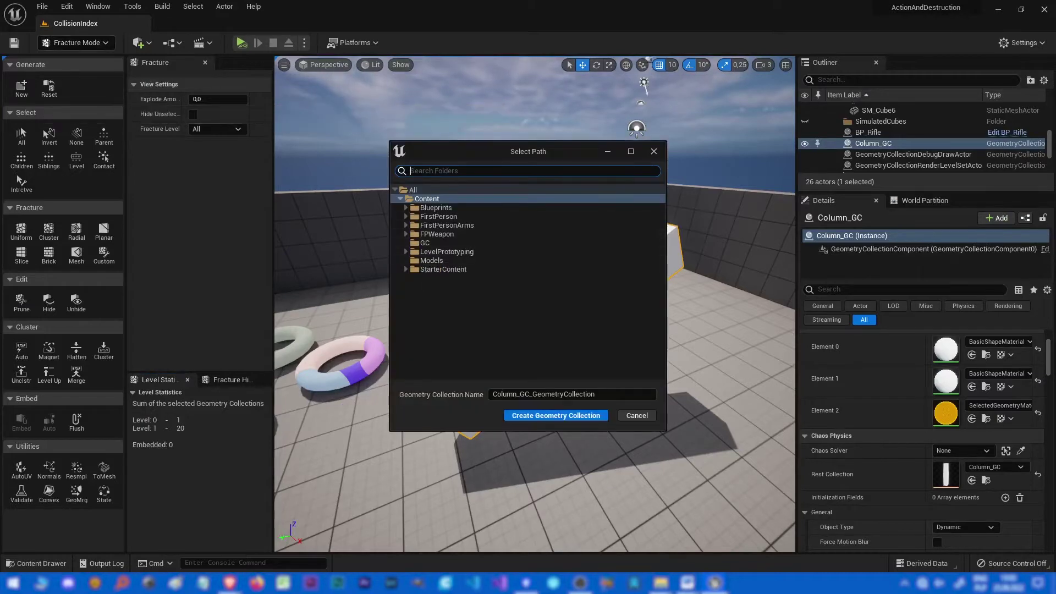
left_click(583, 416)
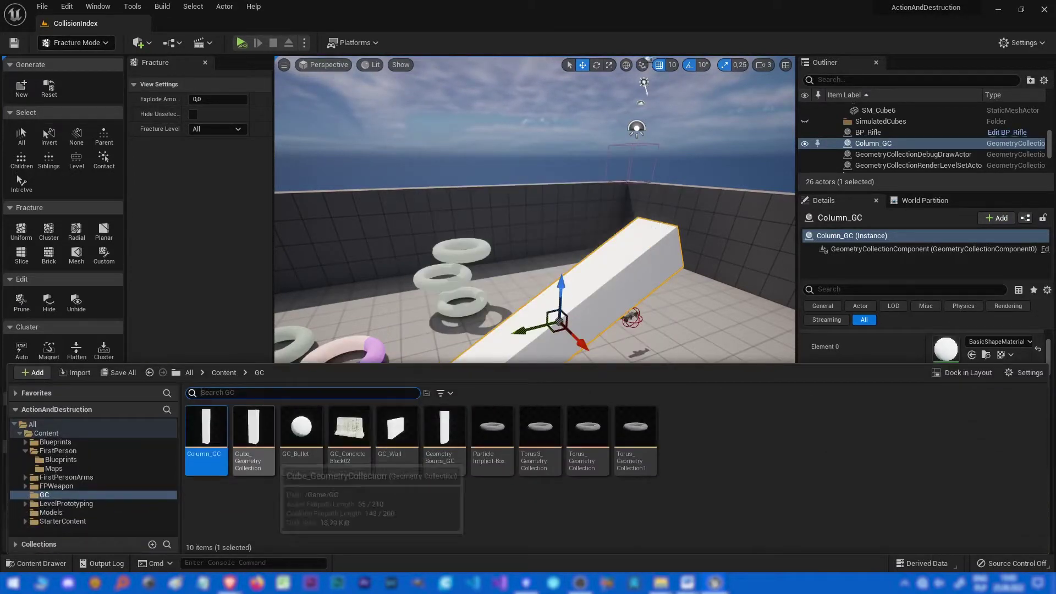
key("ctrl+space")
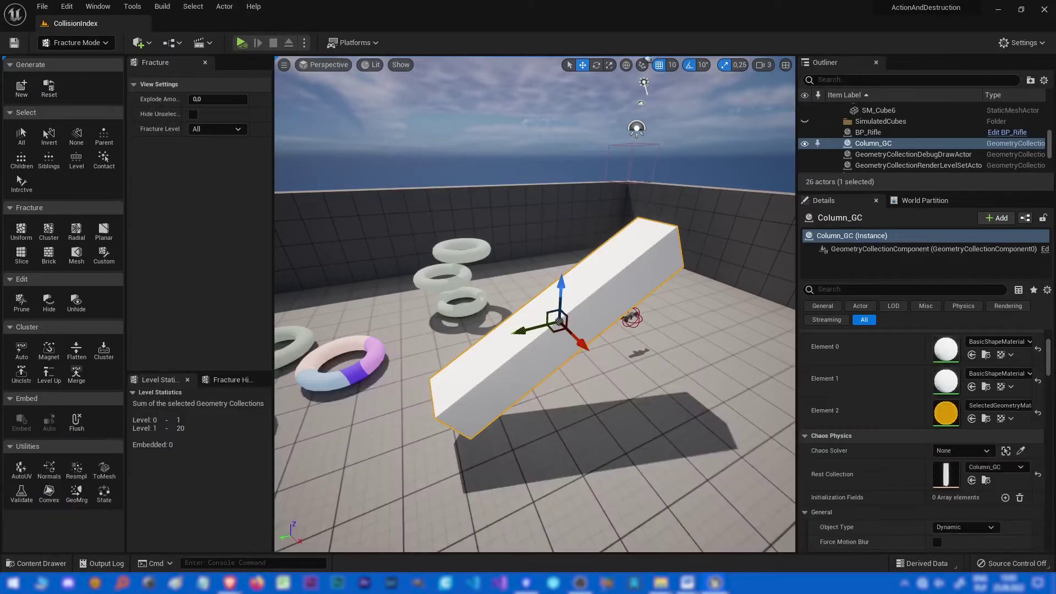
left_click(76, 42)
left_click(75, 60)
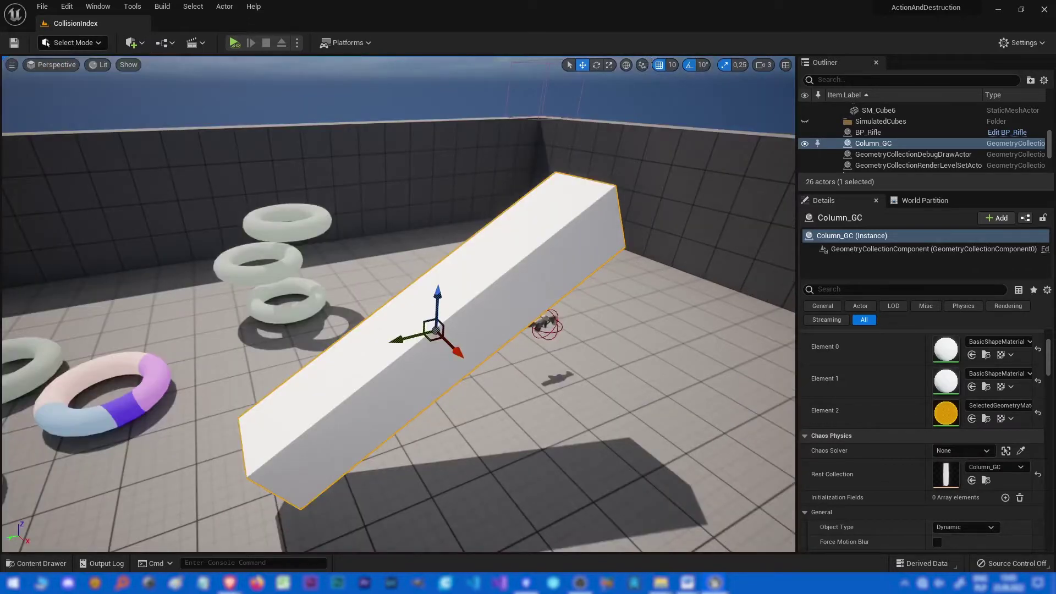
Review the open Column_GC asset's details again and move its window out of the way.
left_click_drag(1055, 134, 365, 1)
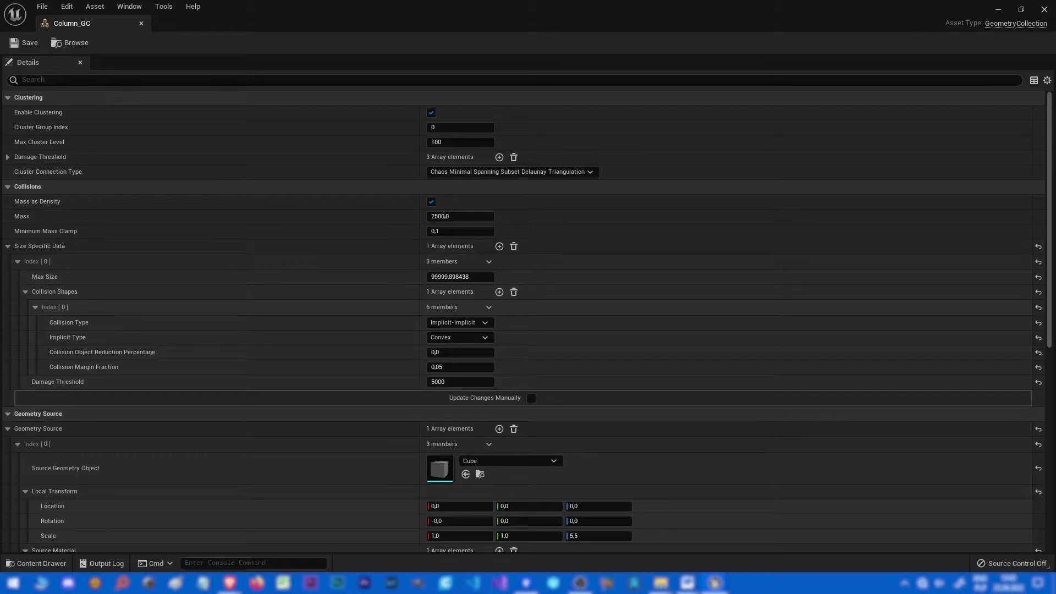
left_click_drag(324, 8, 1055, 123)
Duplicate the tilted column beside the original and set the copy's Object Type to Static.
left_click_drag(460, 355, 518, 423, "alt")
scroll(880, 418, "down", 5)
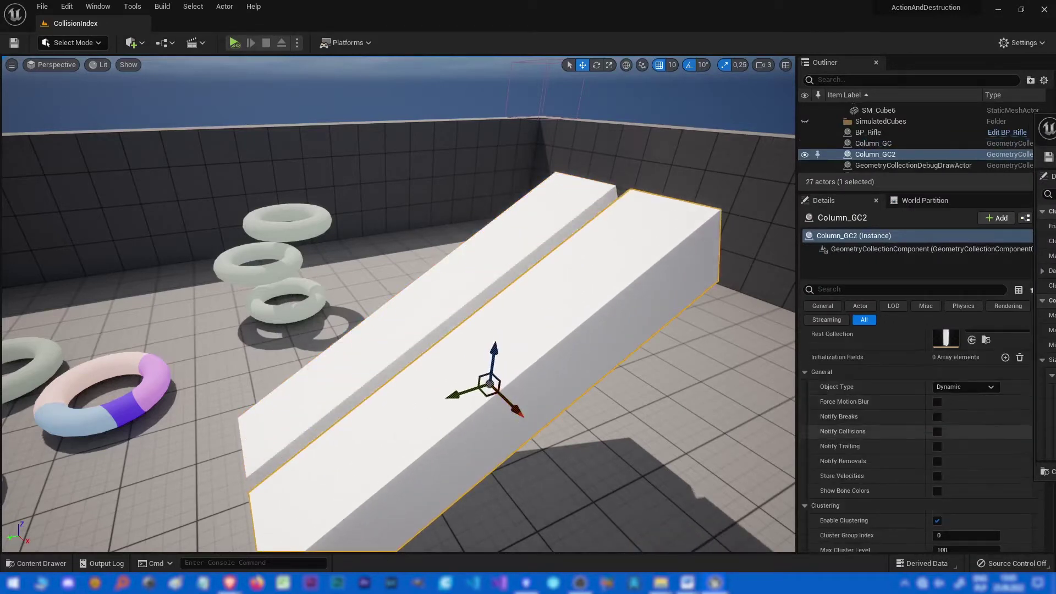
left_click(965, 386)
left_click(965, 419)
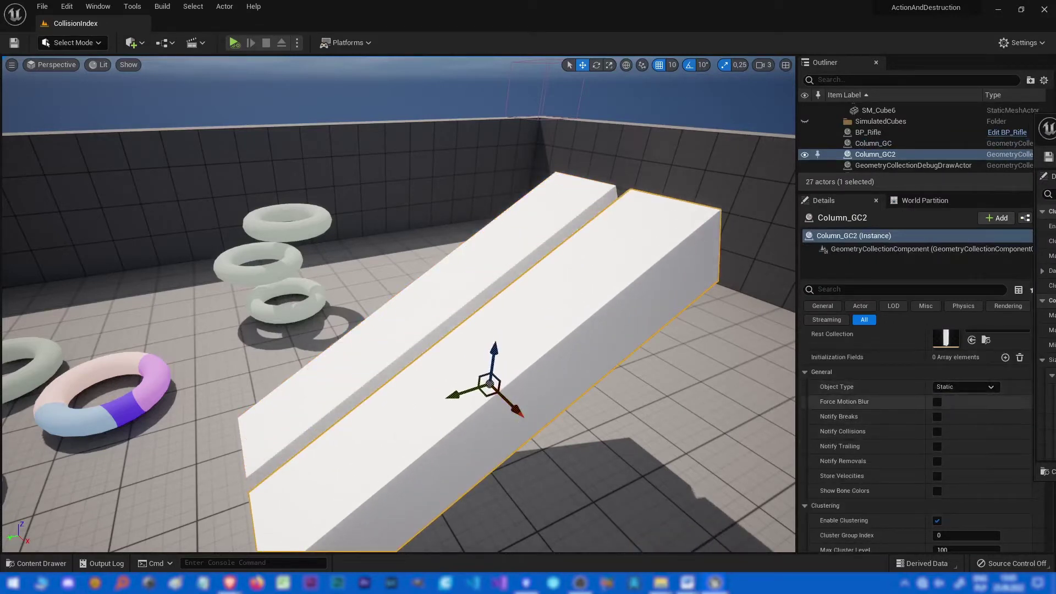
left_click(440, 289)
left_click(550, 330)
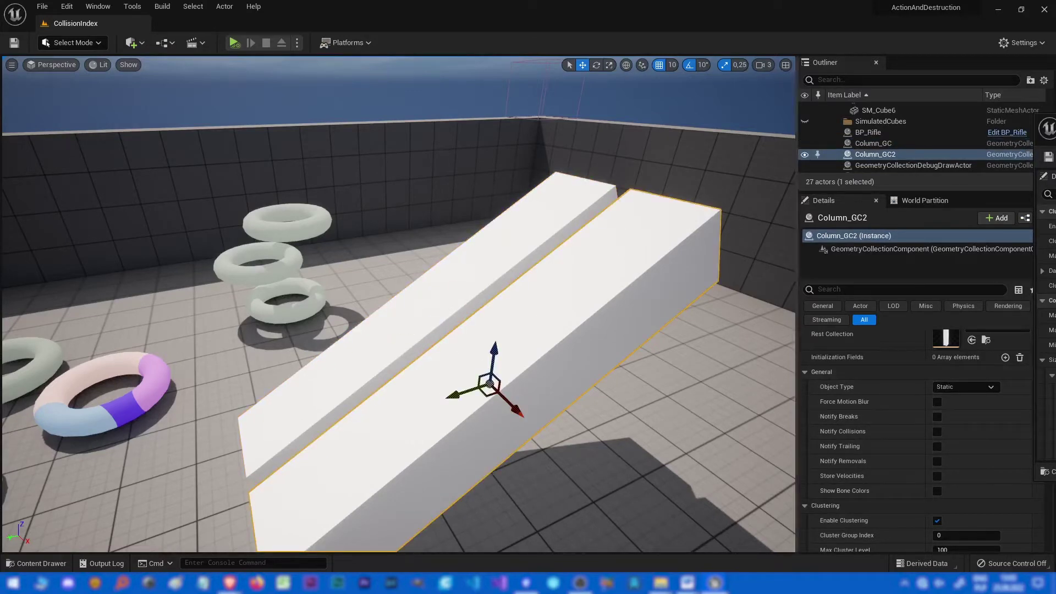
Compare the static copy's settings with the shared Column_GC asset and delete the copy.
left_click_drag(1055, 135, 432, 166)
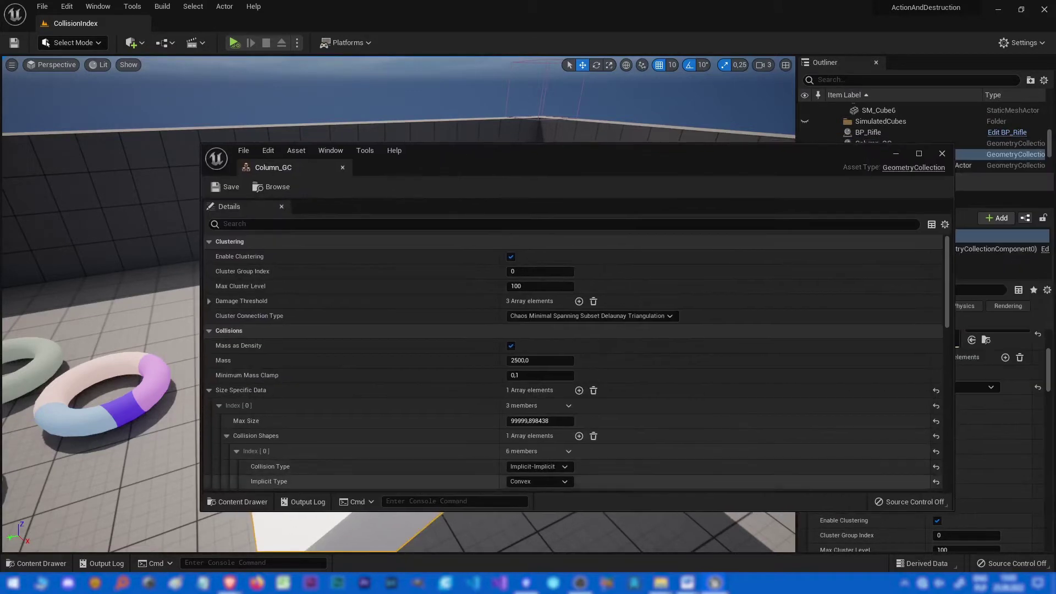
key("alt+Tab")
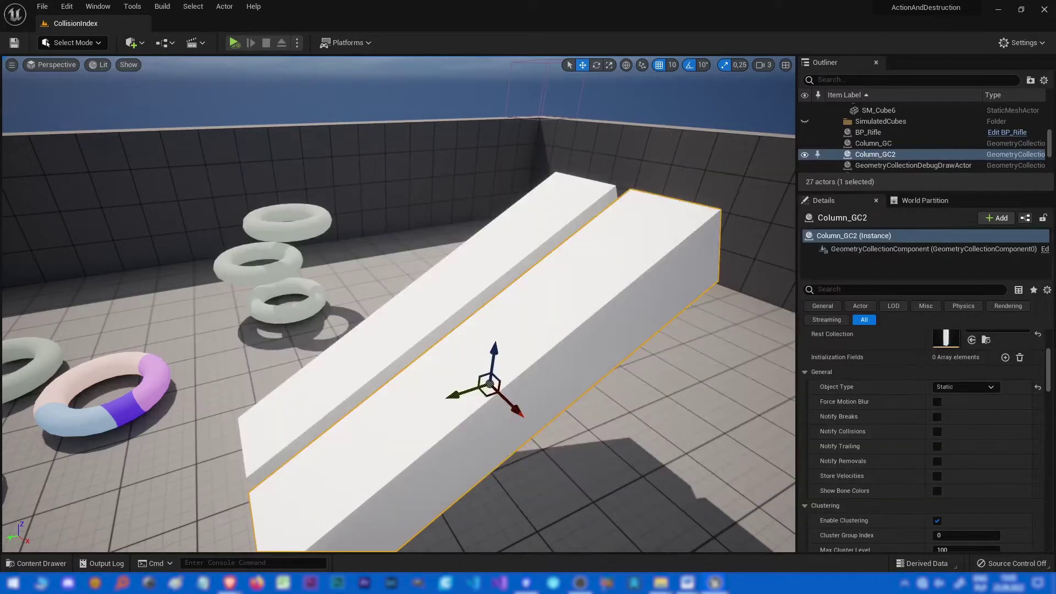
scroll(924, 429, "up", 3)
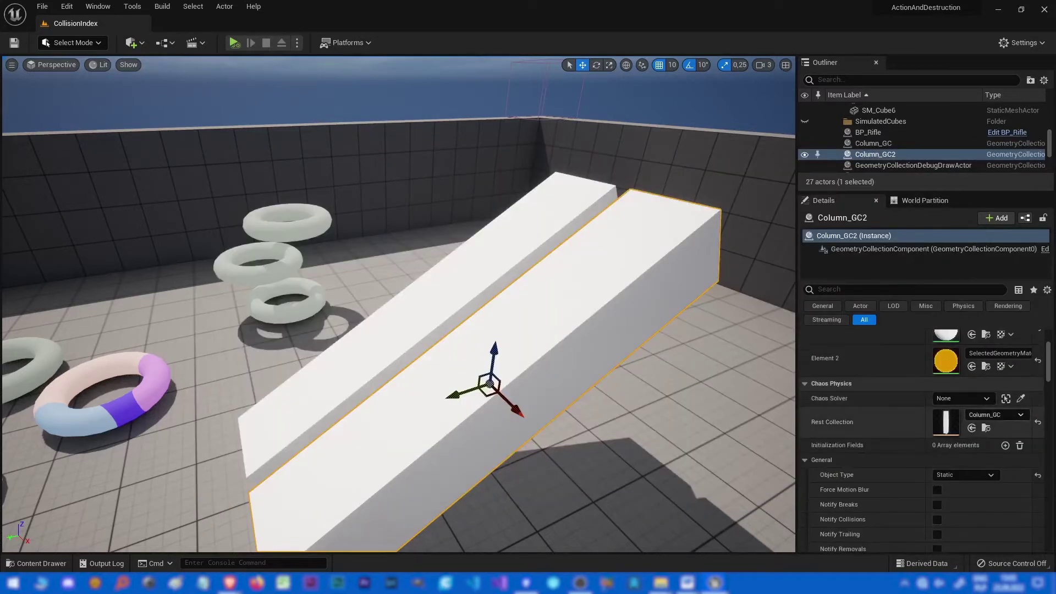
key("Delete")
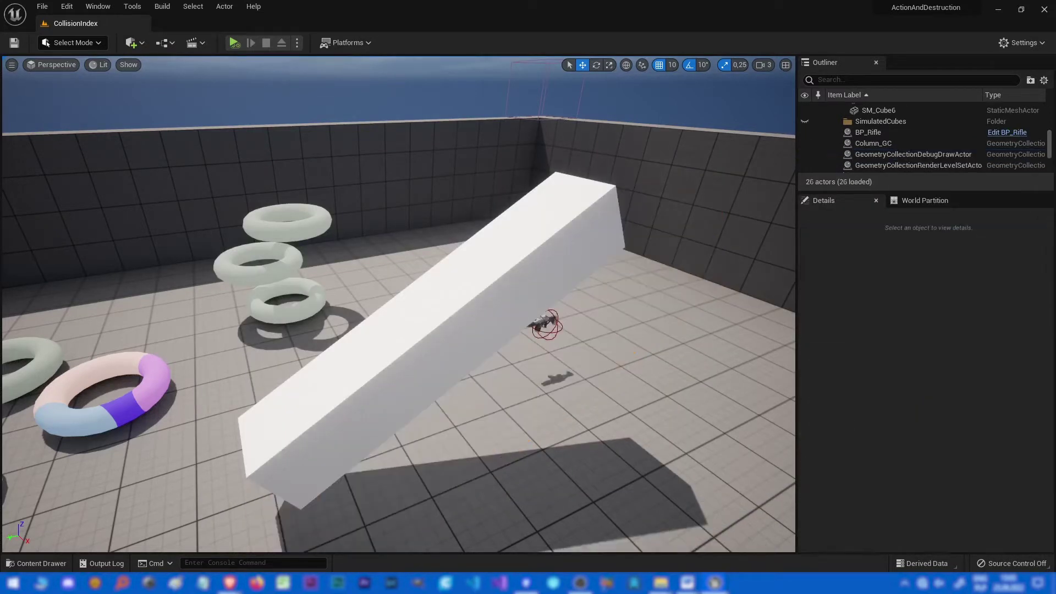
Set the Element 1 material of the original Column_GC to FirstPersonProjectileMaterial.
left_click(473, 308)
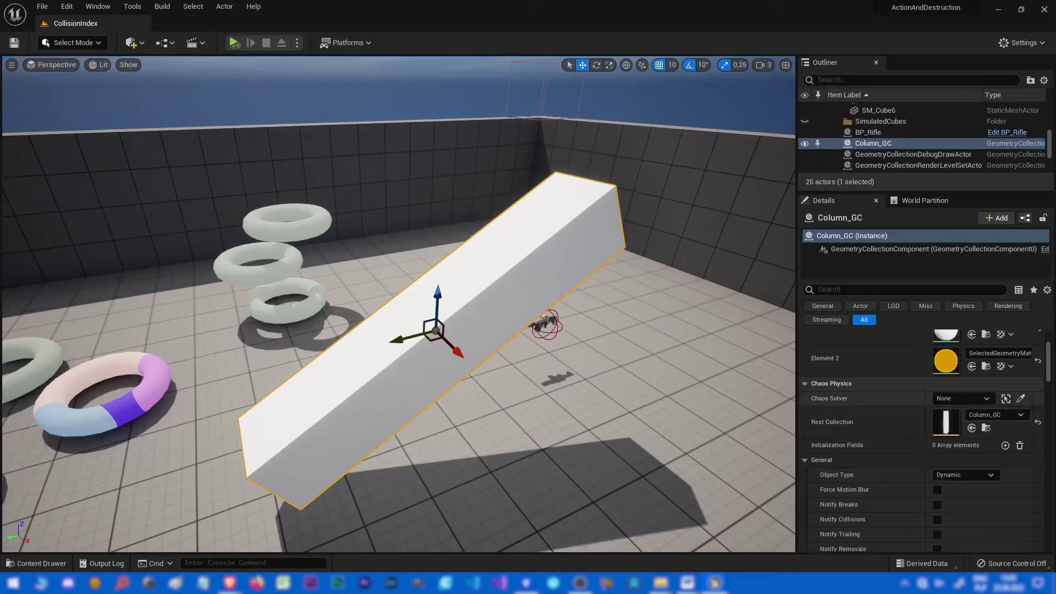
scroll(924, 429, "up", 4)
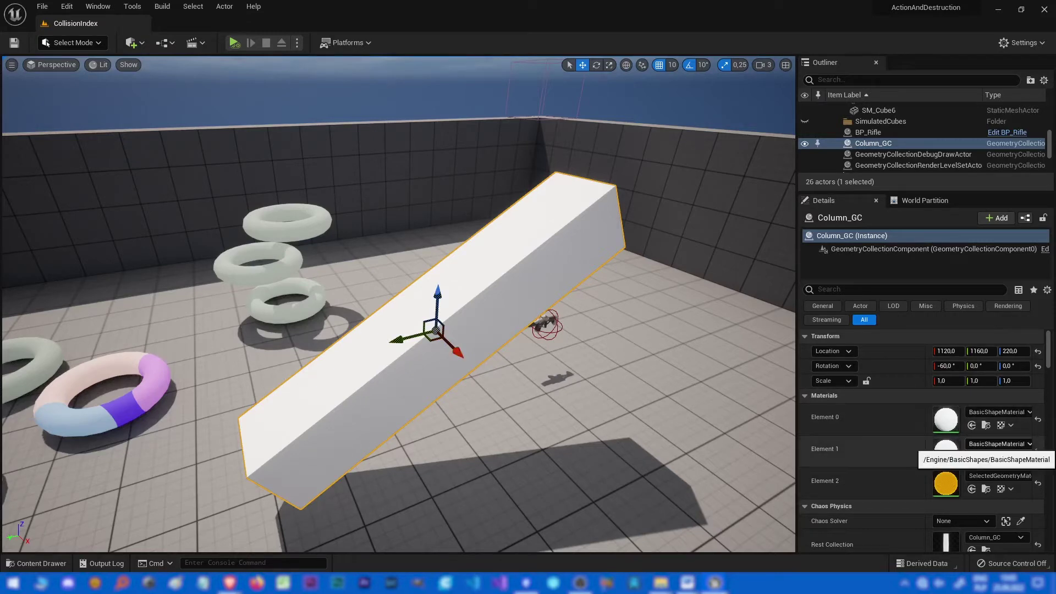
left_click(996, 443)
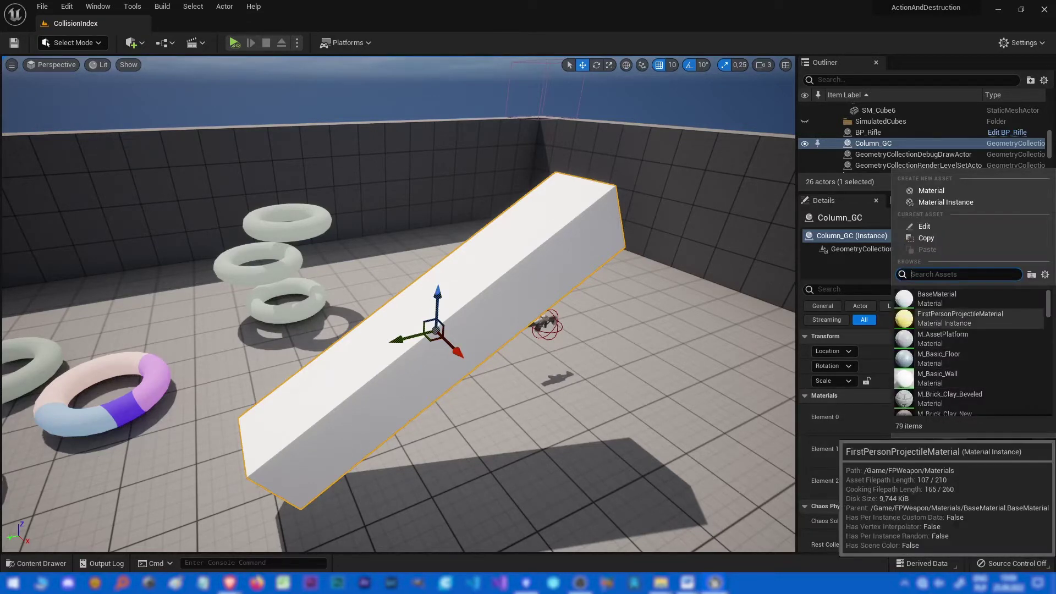
left_click(960, 318)
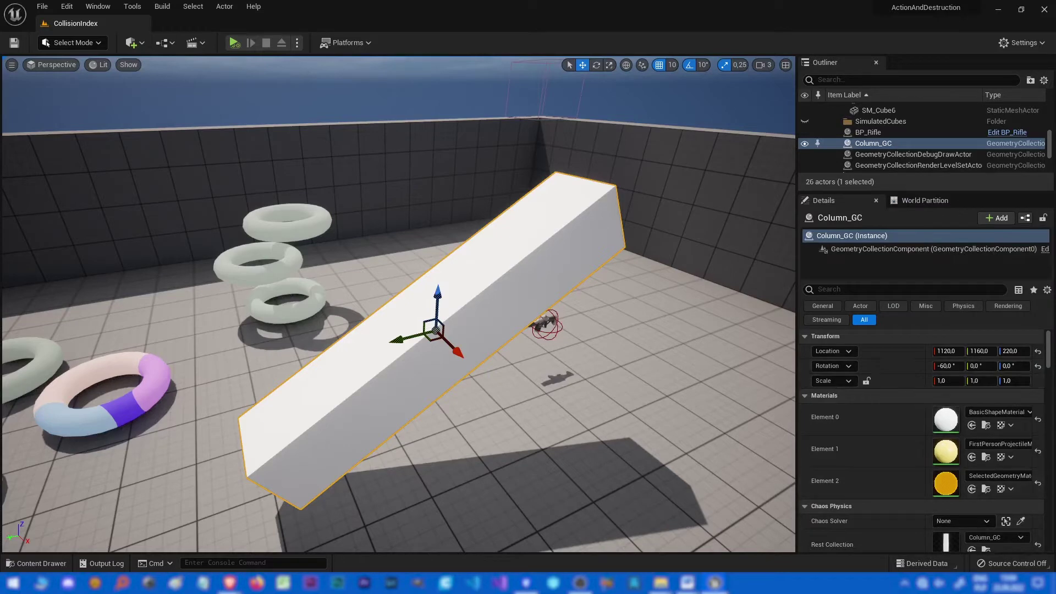
Simulate the column's break-up, try M_Basic_Floor as its Element 0 material during the run, and stop the simulation.
left_click(234, 42)
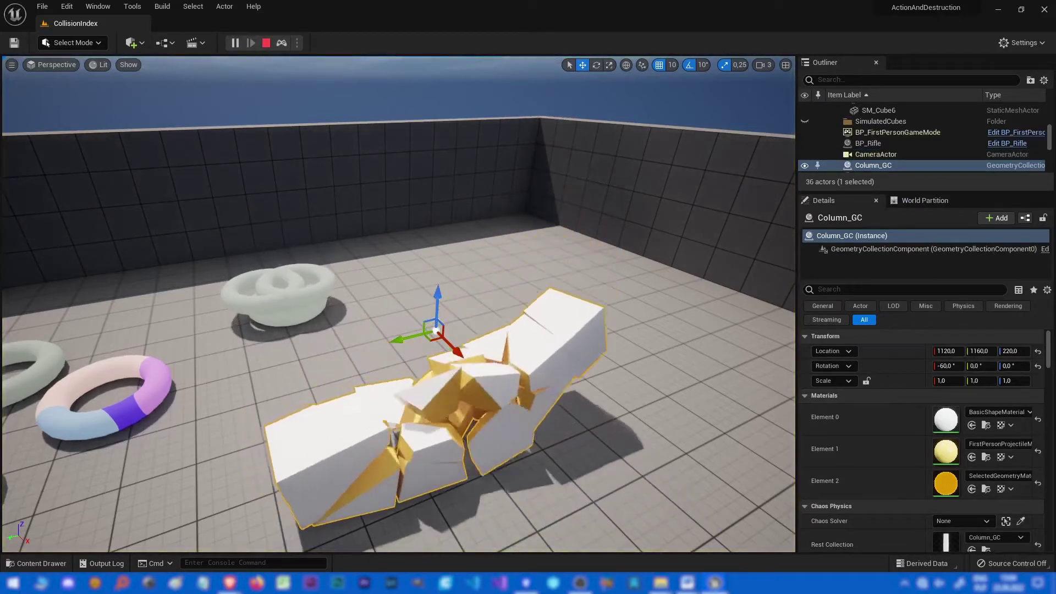
left_click(998, 412)
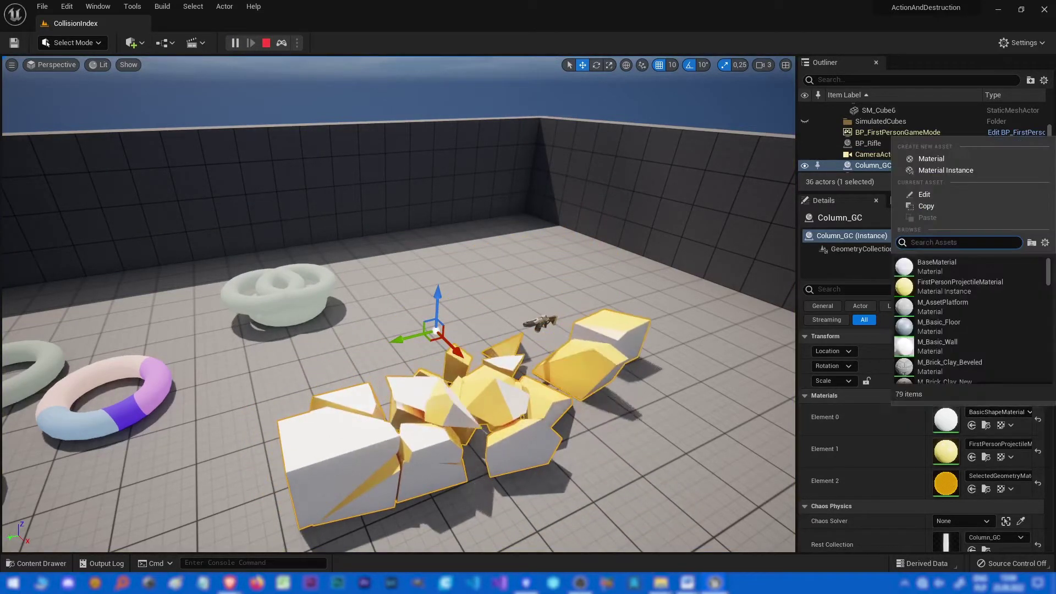
left_click(960, 327)
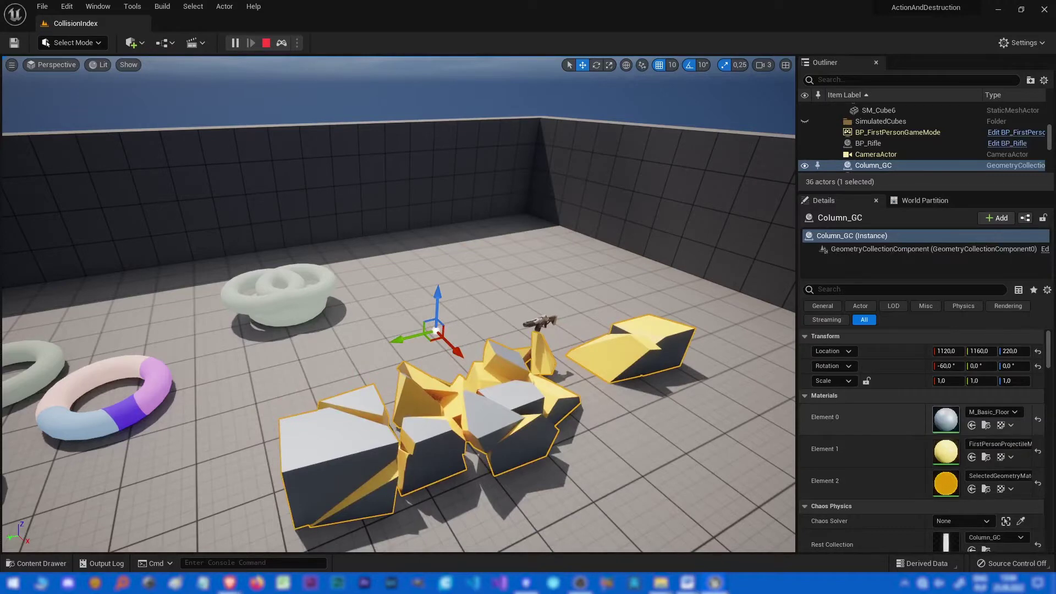
left_click(266, 43)
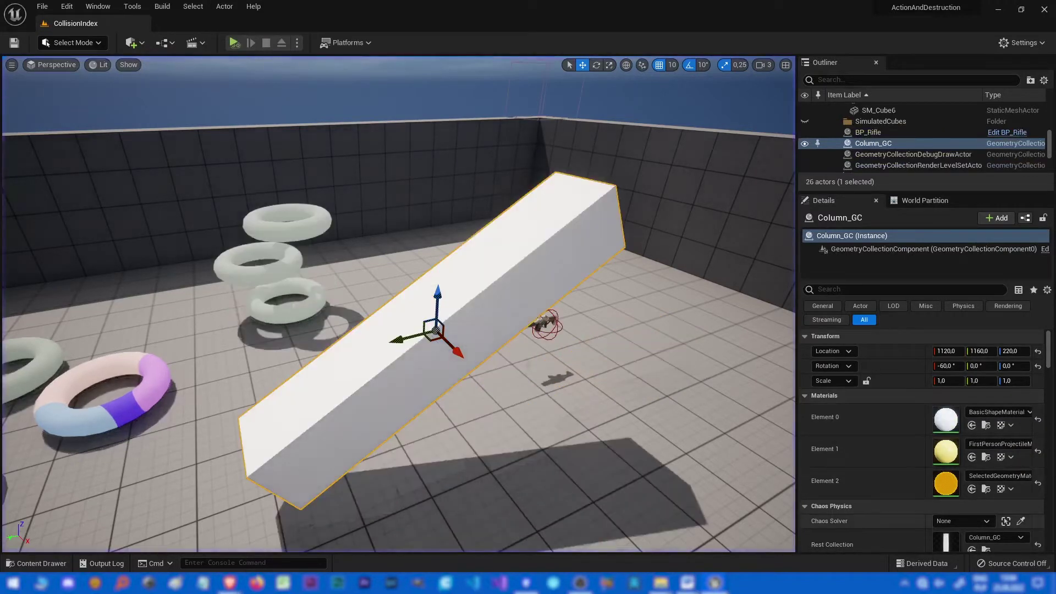
Switch to Fracture mode with the GeometryCollectionComponent of Column_GC selected.
scroll(946, 415, "down", 2)
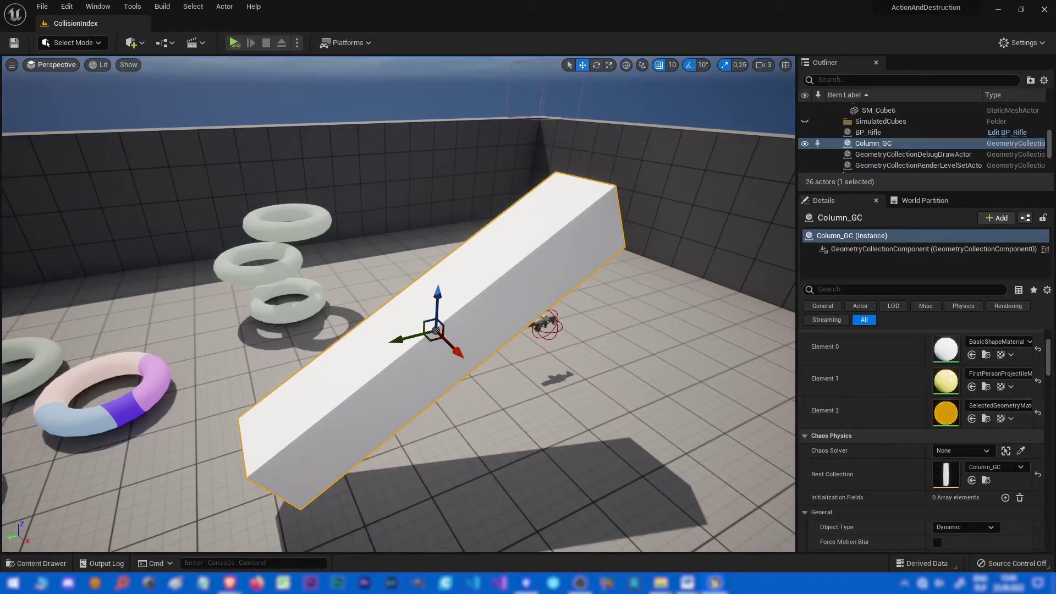
left_click(66, 43)
left_click(78, 118)
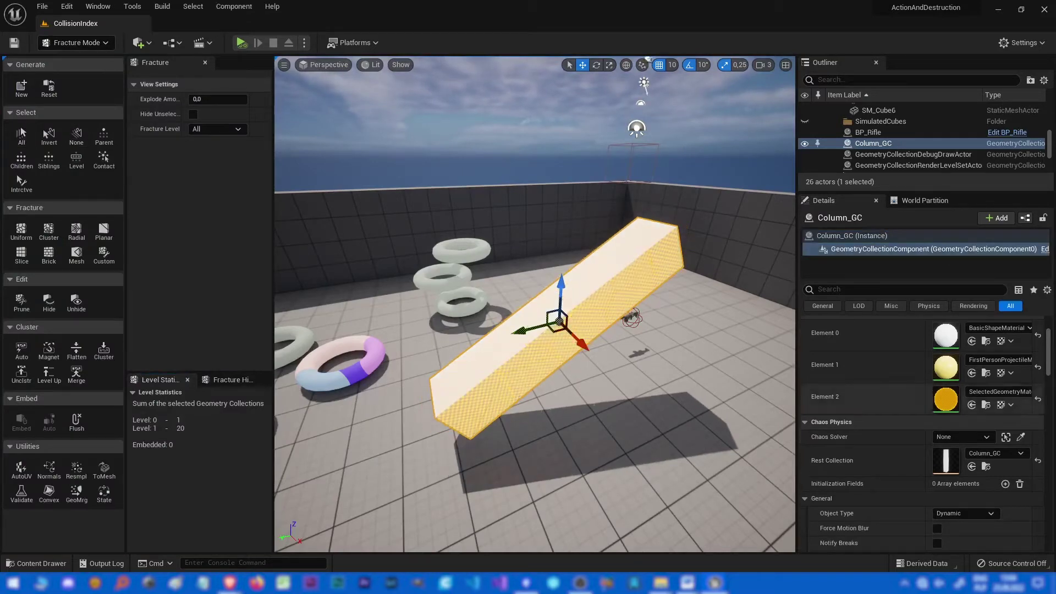
right_click_drag(534, 304, 579, 342)
key("w")
key("a")
key("d")
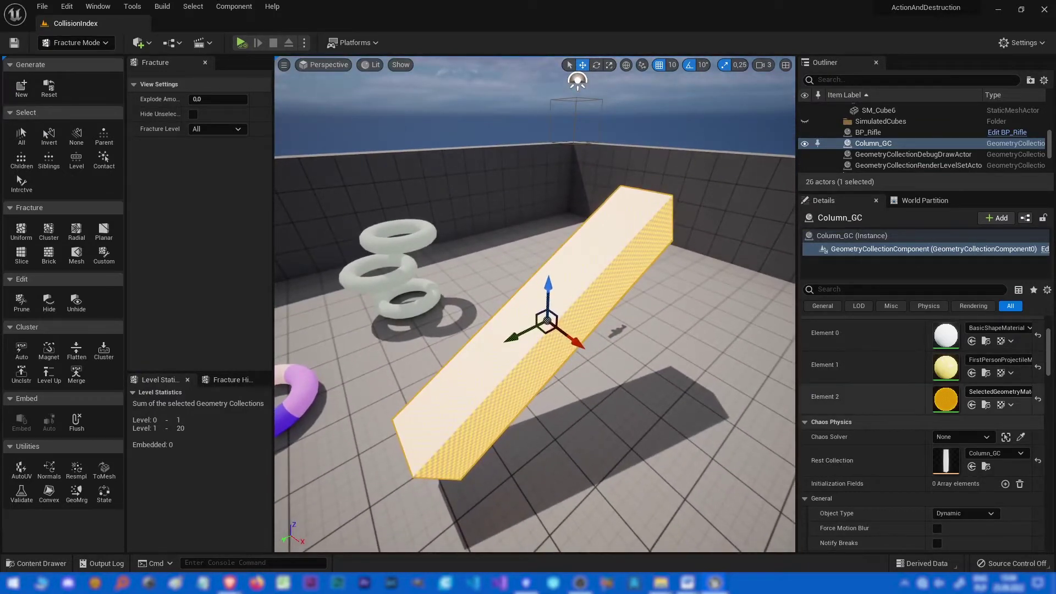
Set the column's Element 2 material to M_Basic_Floor and the Explode Amount of its fractured pieces to 0.1.
left_click(999, 392)
left_click(941, 309)
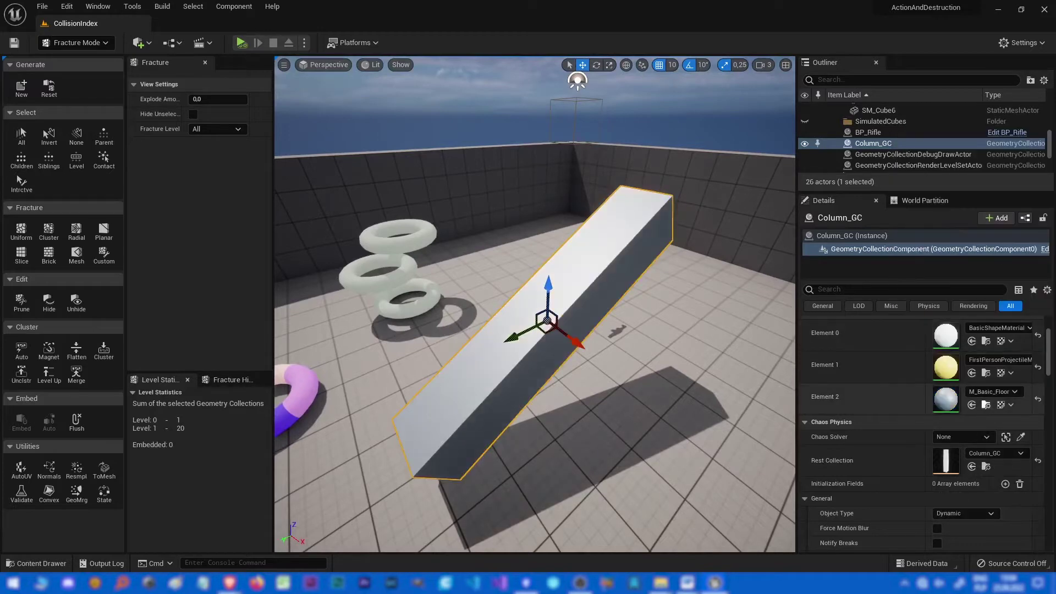
left_click(994, 392)
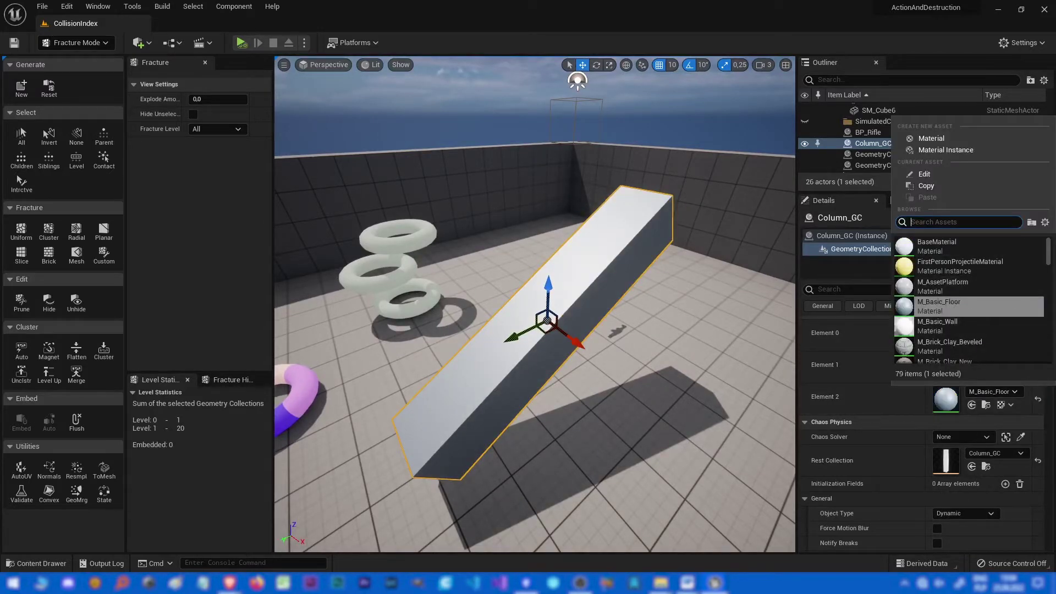
key("Escape")
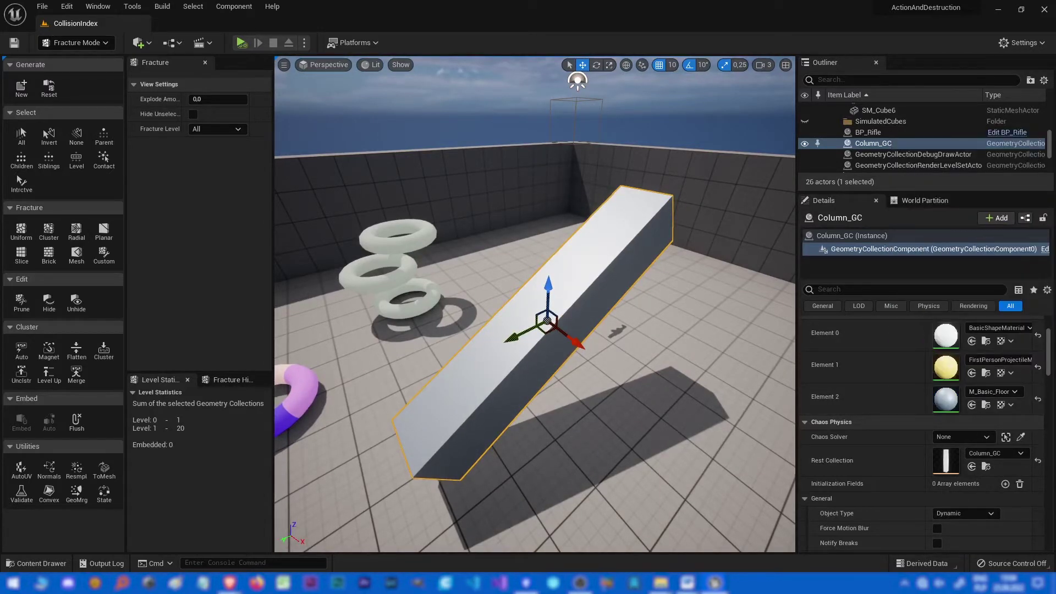
left_click_drag(190, 99, 193, 99)
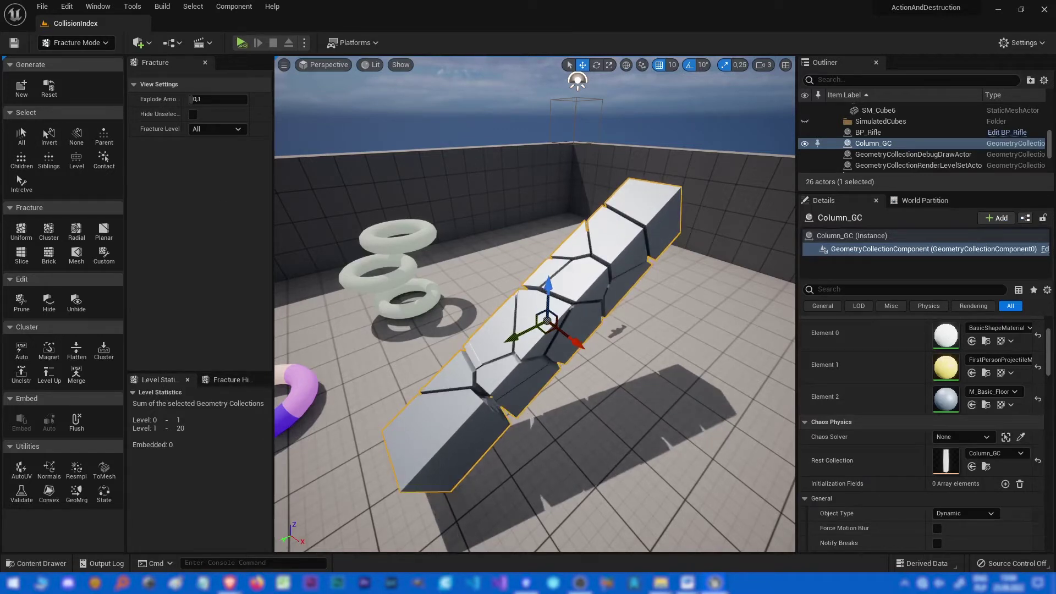
Select bone 10 in the fracture hierarchy and set the column's Element 2 material to the engine content's SelectedGeometryMaterial.
left_click(232, 380)
left_click(195, 467)
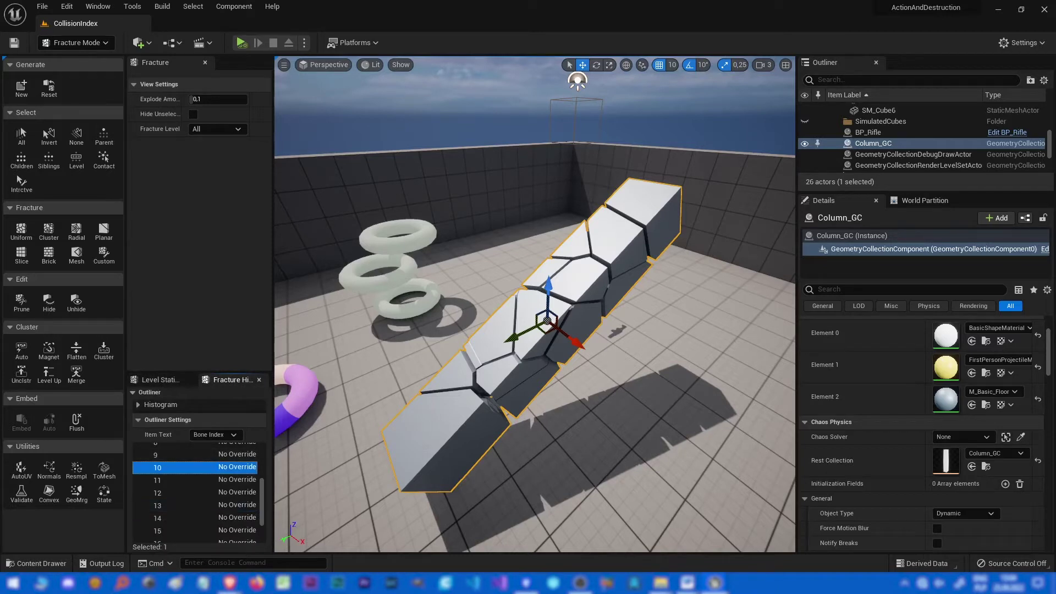
left_click(993, 392)
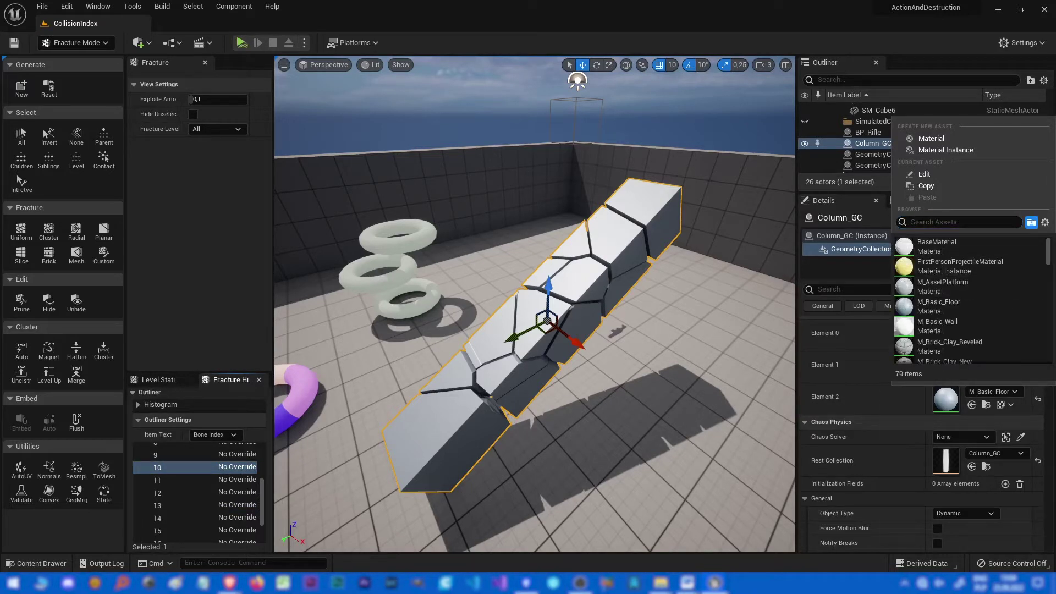
left_click(1044, 223)
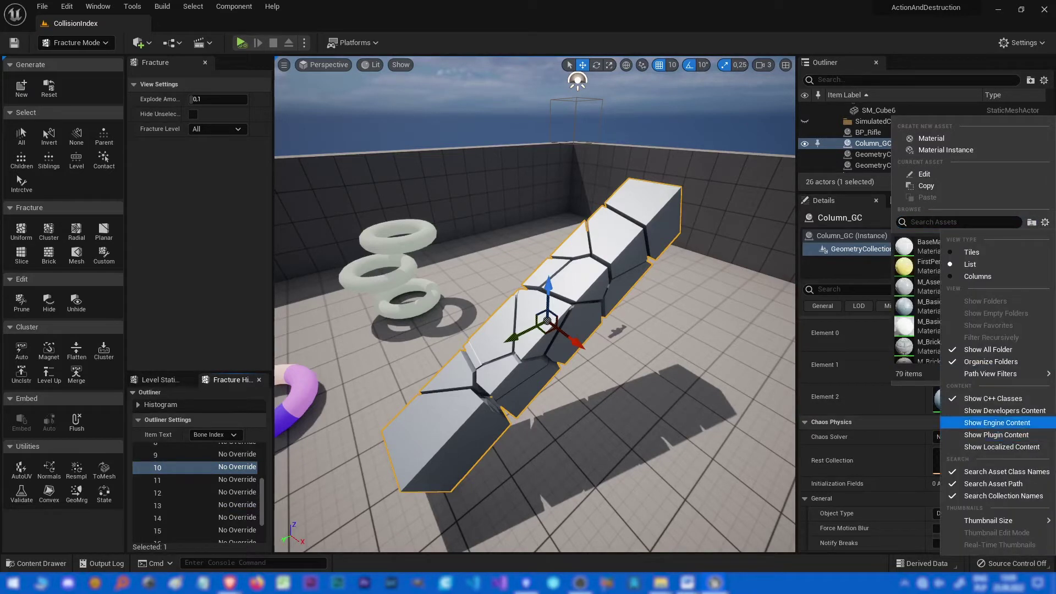
left_click(997, 422)
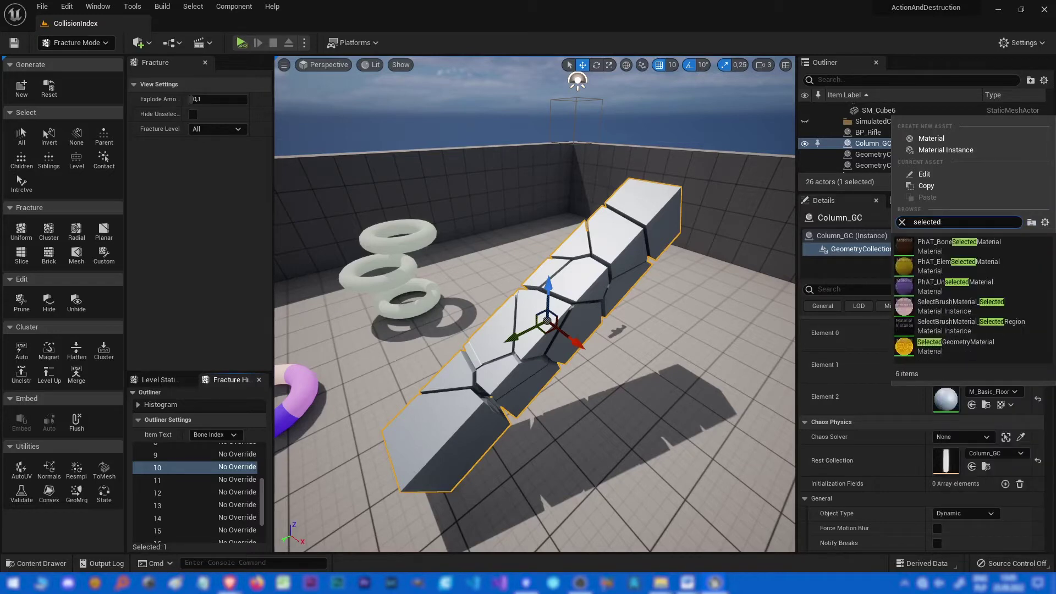
left_click(955, 346)
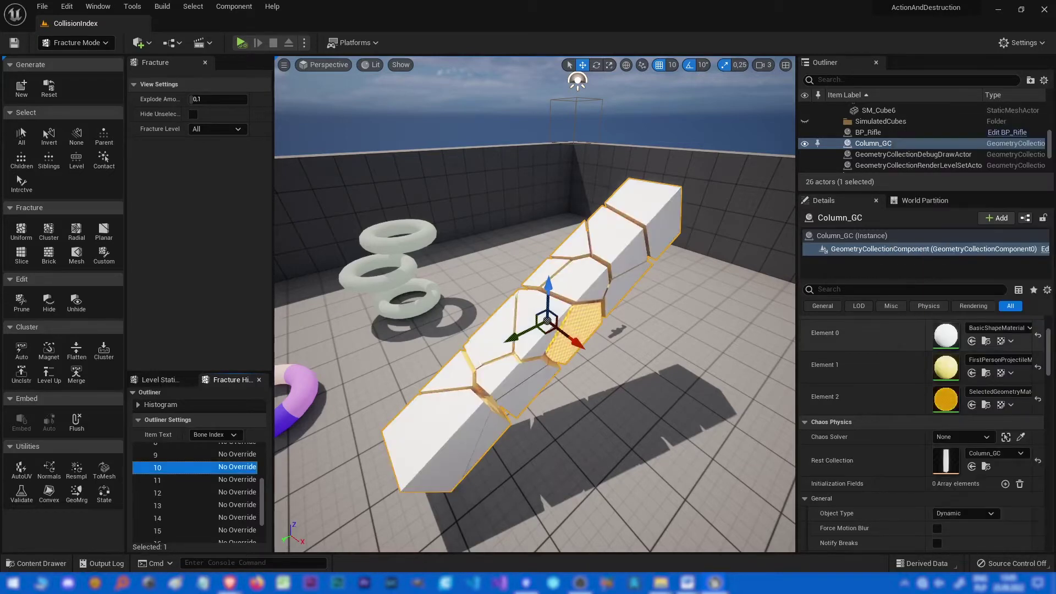
right_click_drag(660, 330, 547, 280)
Switch from Fracture mode to Select mode and check which actors are offered for the column's Chaos Solver.
left_click(77, 43)
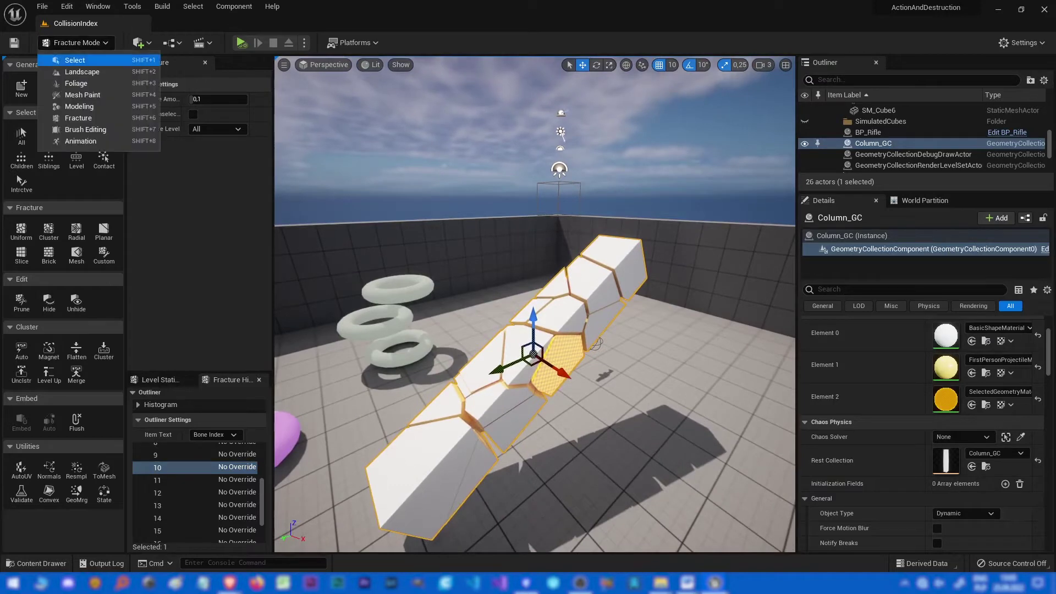
left_click(71, 61)
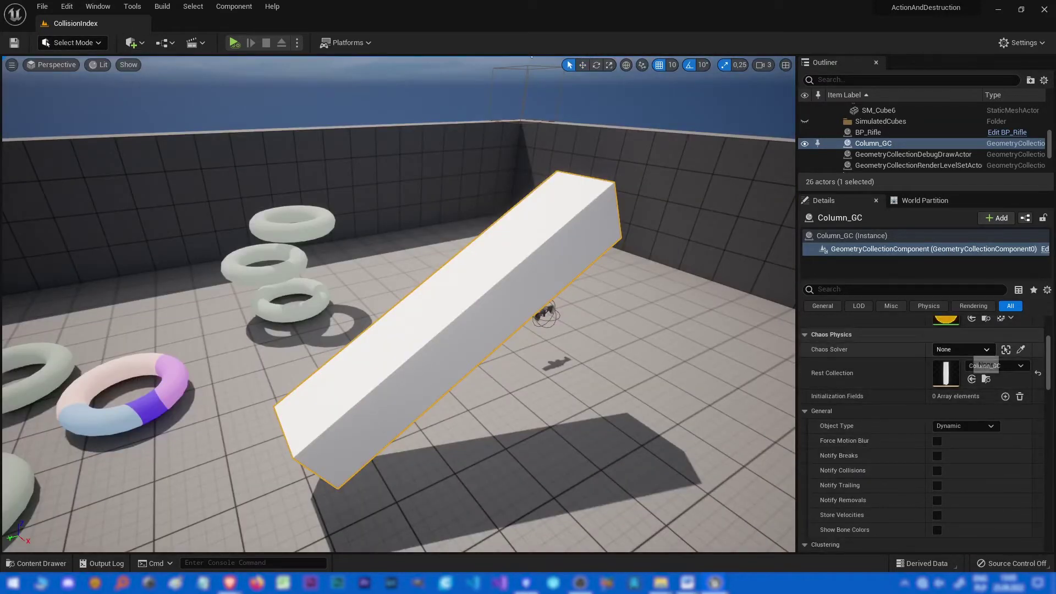
left_click(962, 349)
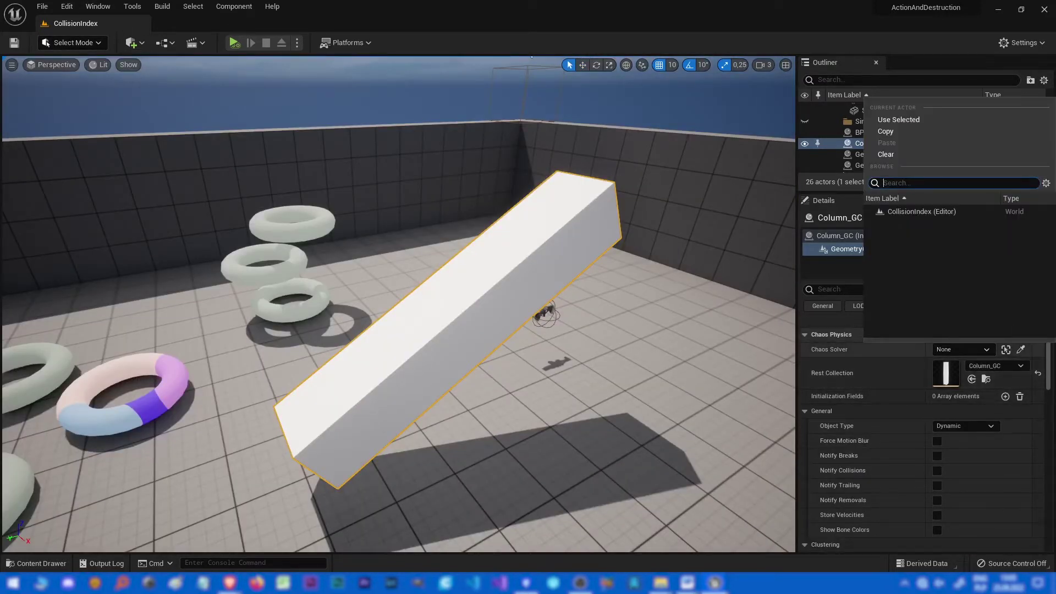
key("Escape")
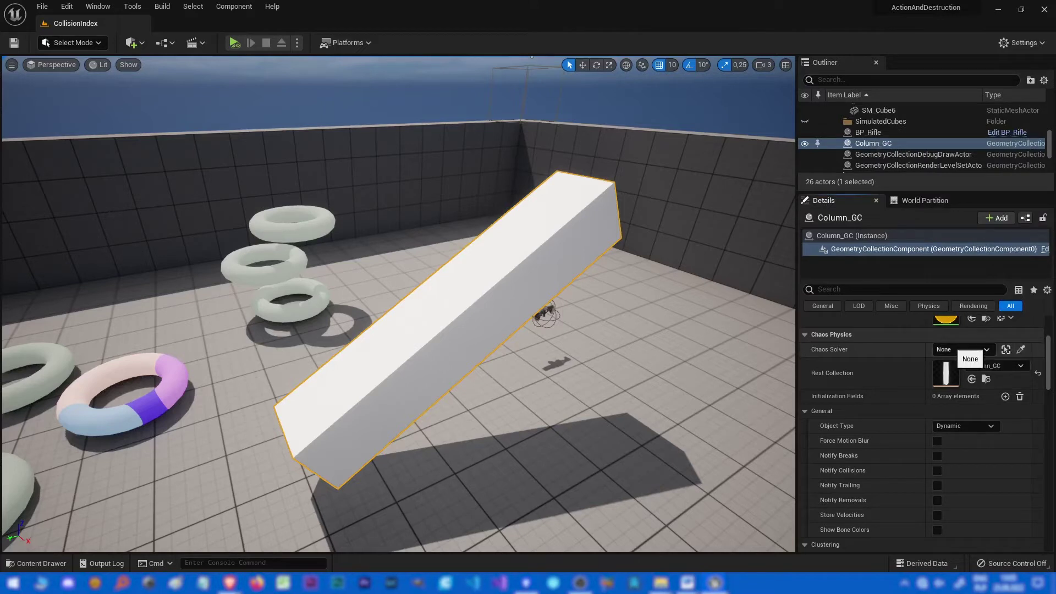
Search the Project Settings for "solver" and review the Chaos Solver and physics solver options.
left_click(66, 6)
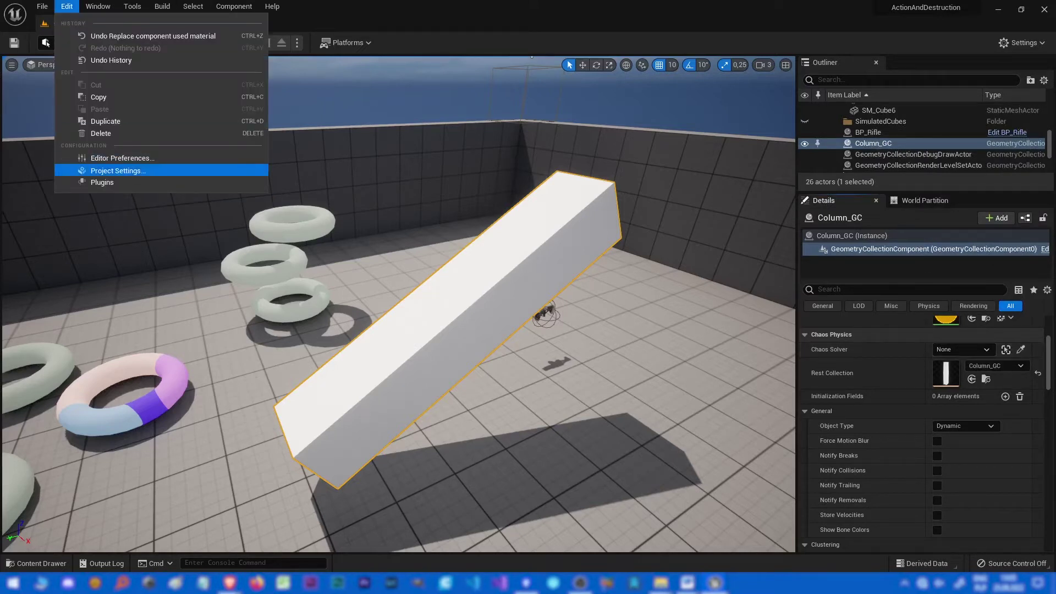
left_click(117, 170)
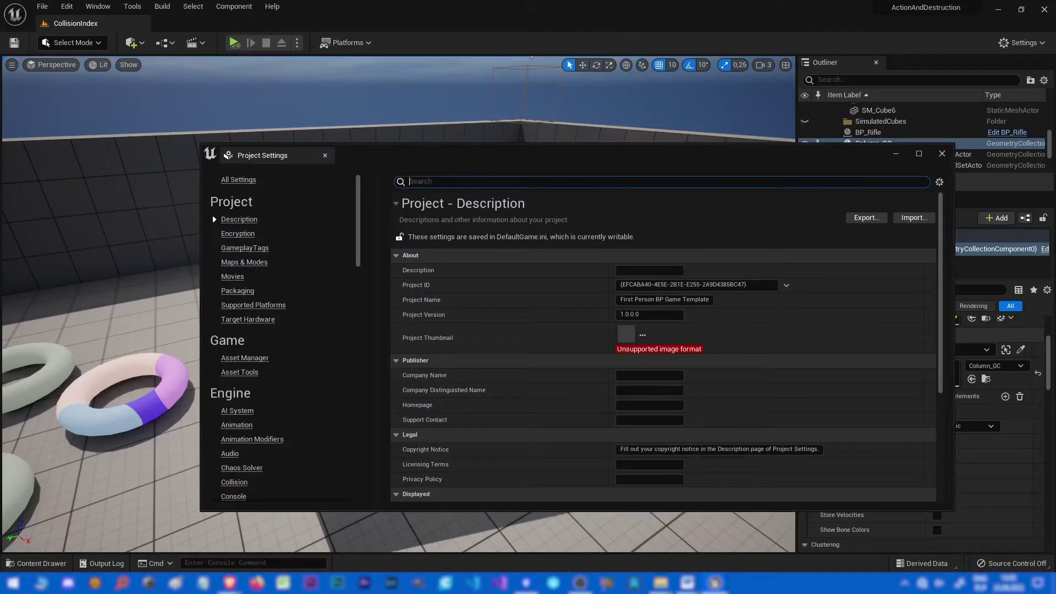
key("Return")
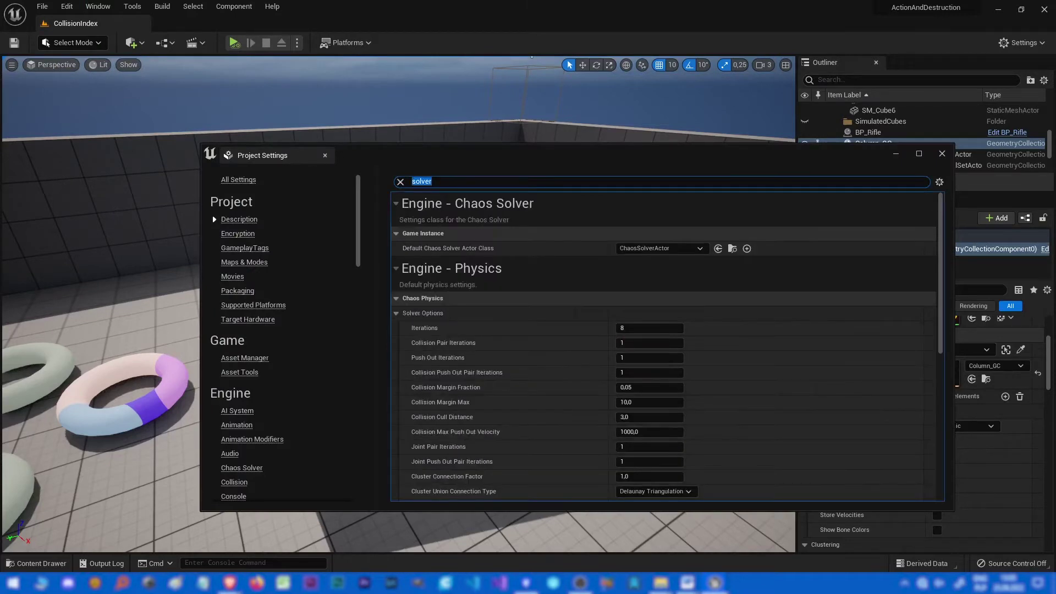
key("super+Up")
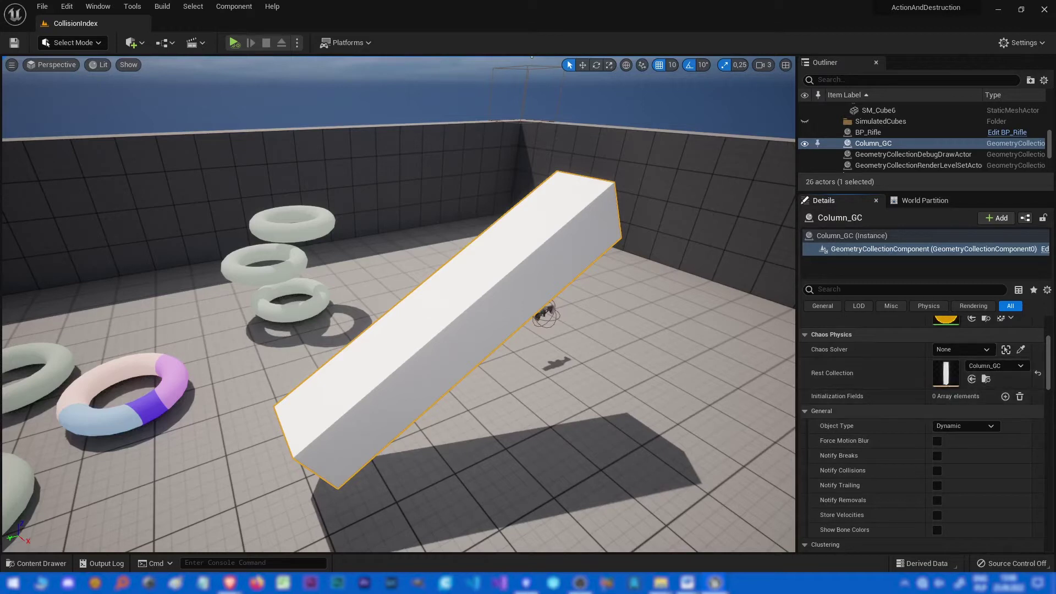
Try GC_ConcreteBlock02 as the column's Rest Collection in a simulation, and set the Rest Collection back to Column_GC.
scroll(946, 374, "down", 1)
scroll(924, 432, "down", 1)
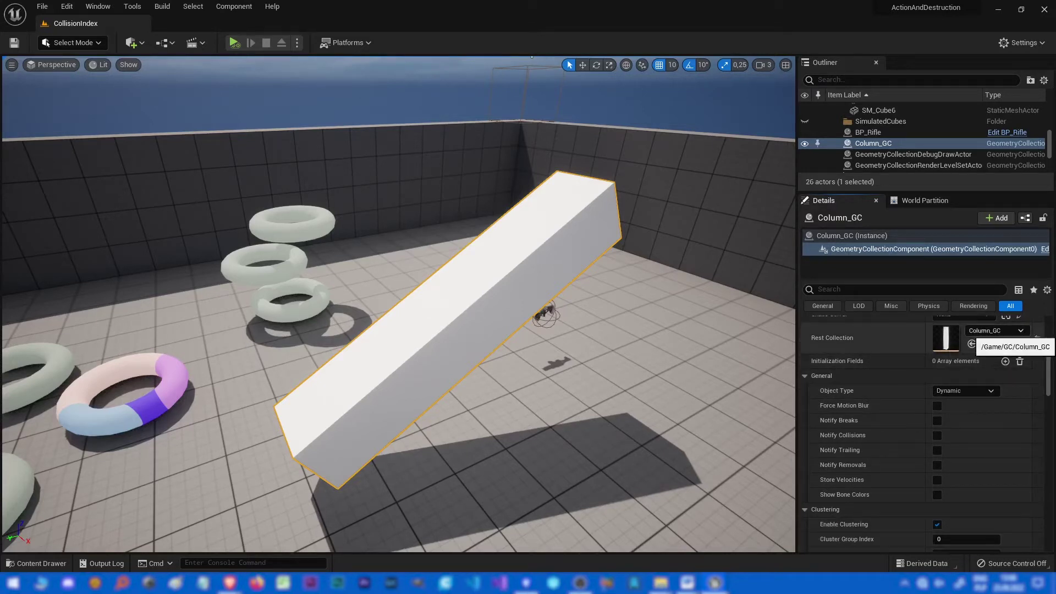
left_click(997, 330)
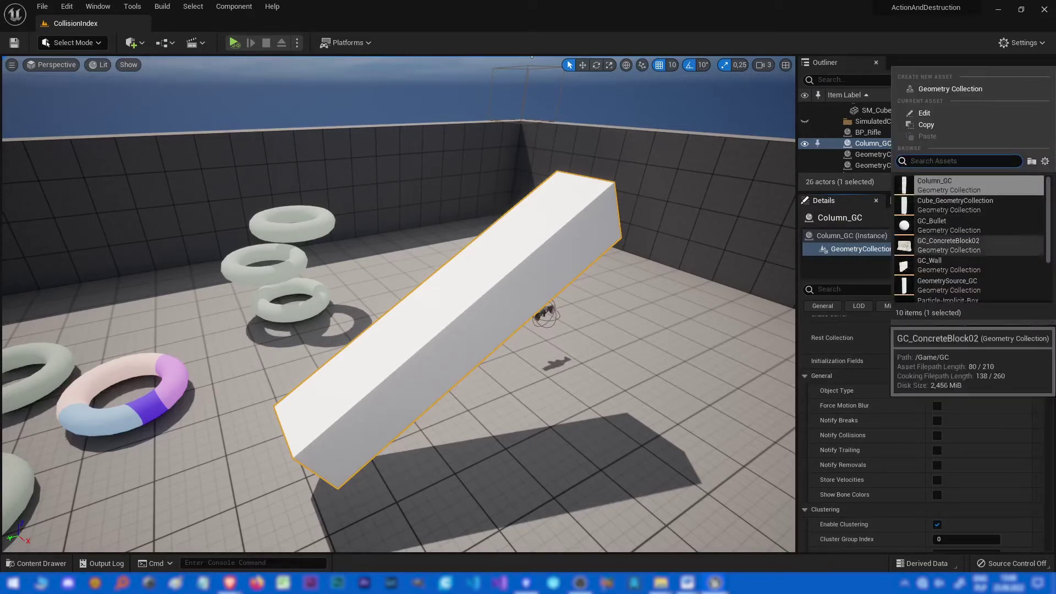
left_click(956, 245)
key("alt+s")
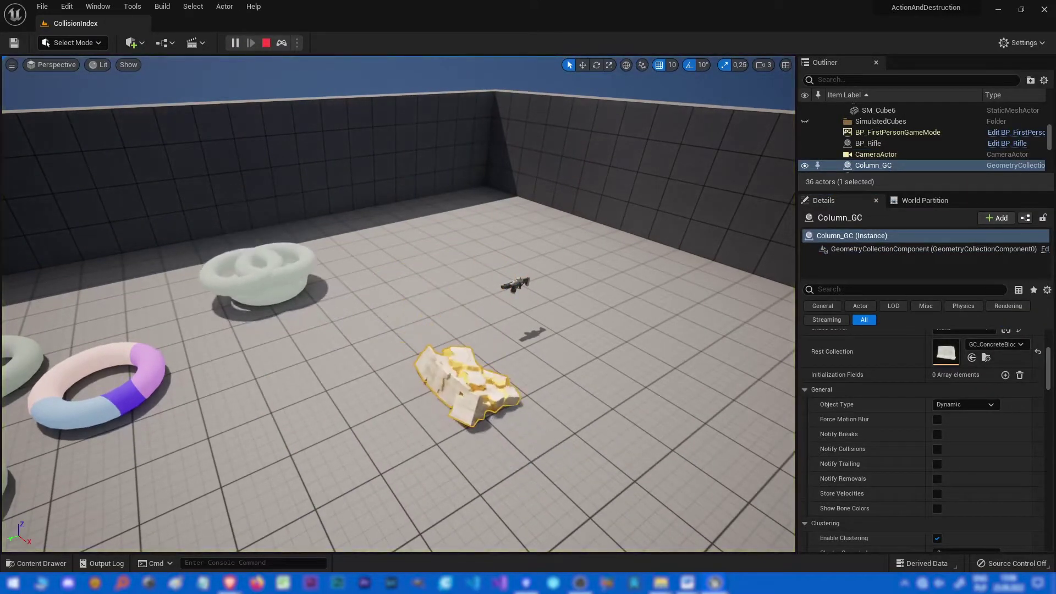
key("Escape")
left_click(995, 344)
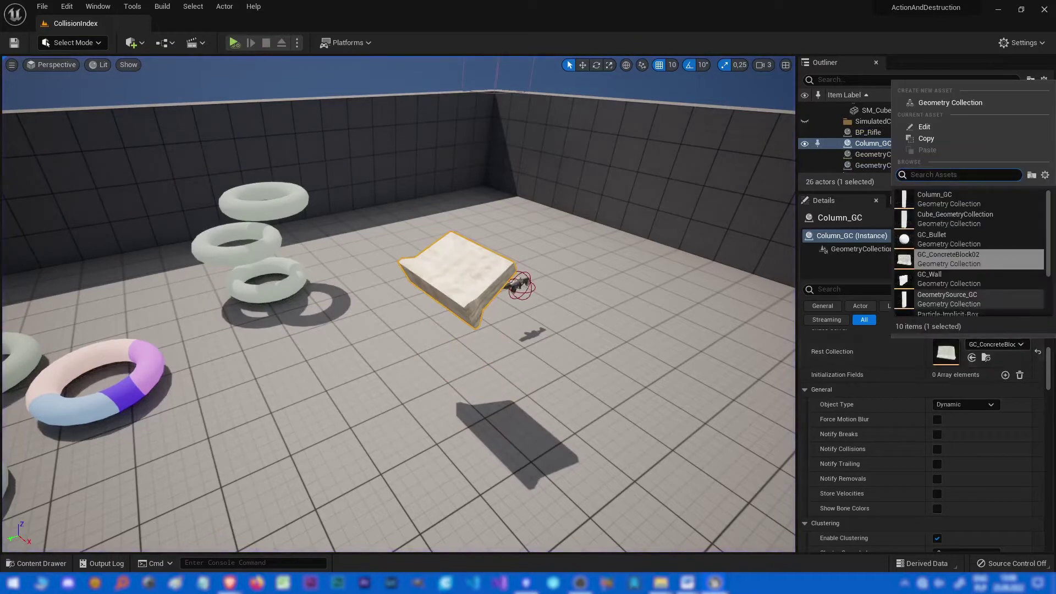
left_click(968, 200)
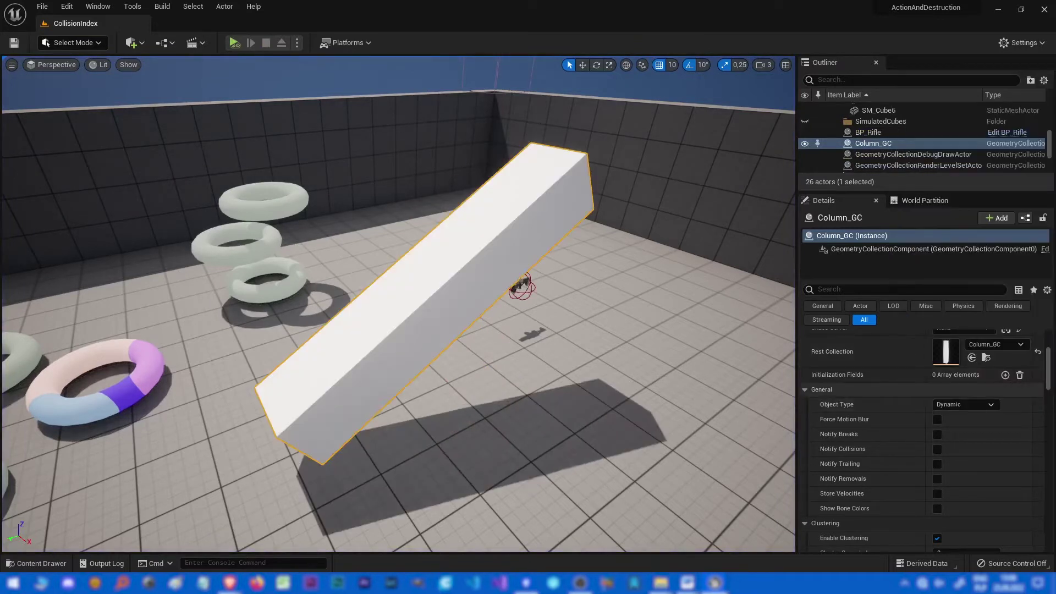
Add an array element to the column's Initialization Fields, check its actor choices, and remove the element.
scroll(923, 440, "down", 3)
scroll(923, 440, "up", 4)
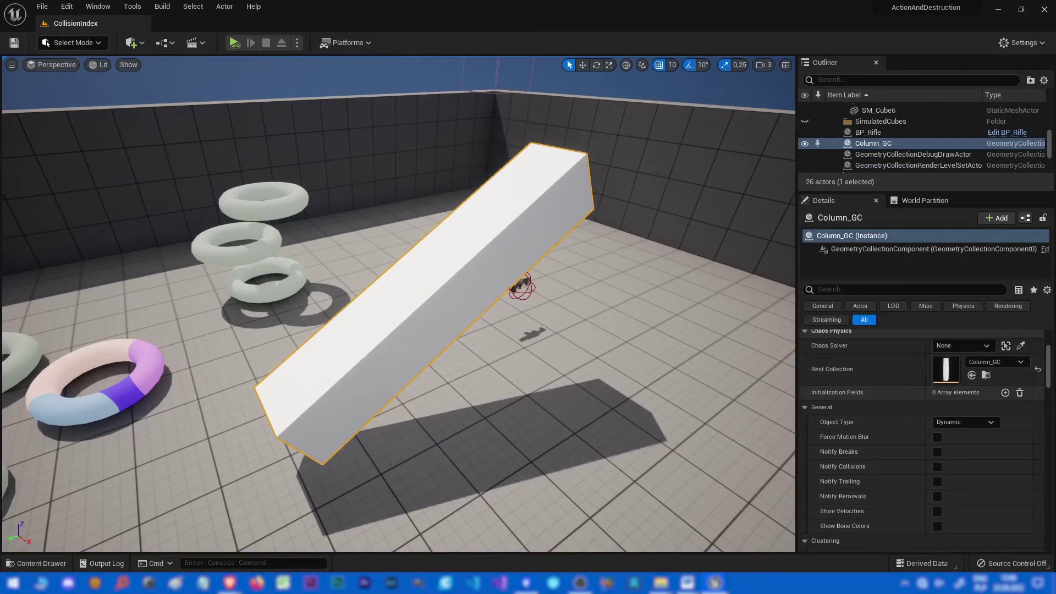
left_click(1005, 392)
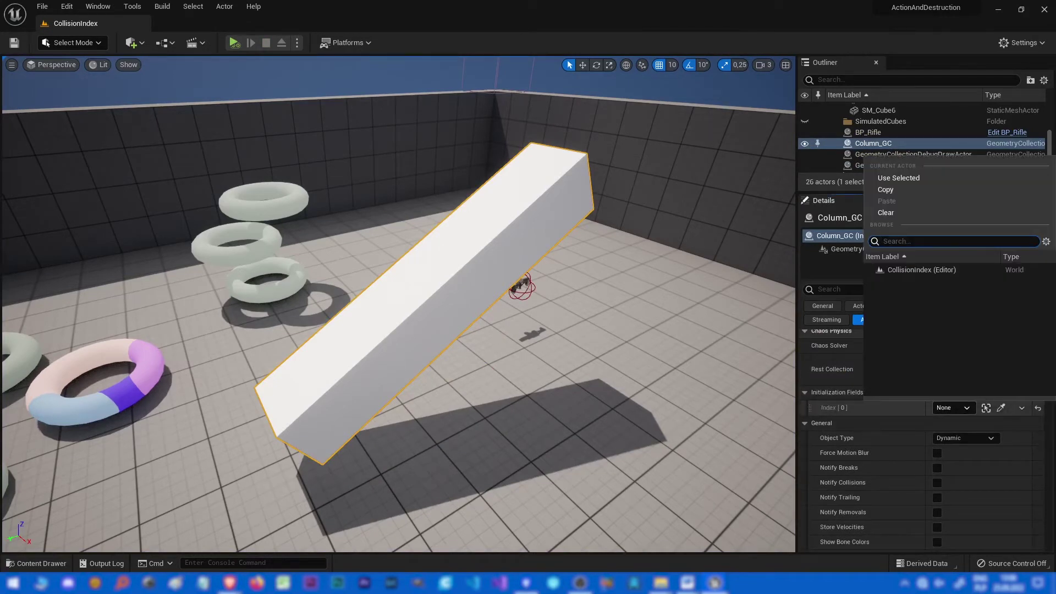
key("Escape")
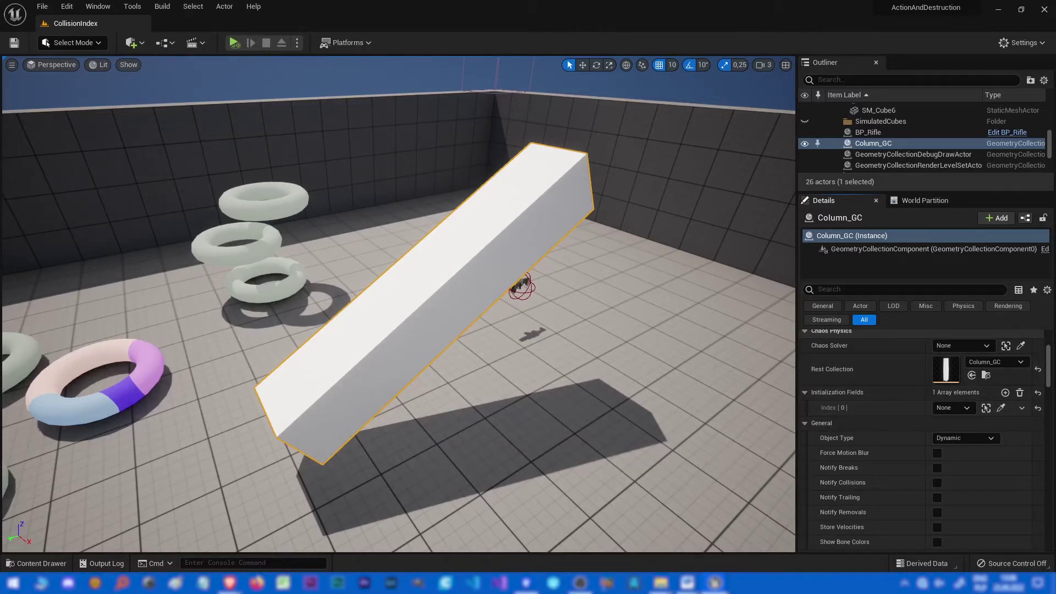
right_click_drag(399, 303, 343, 276)
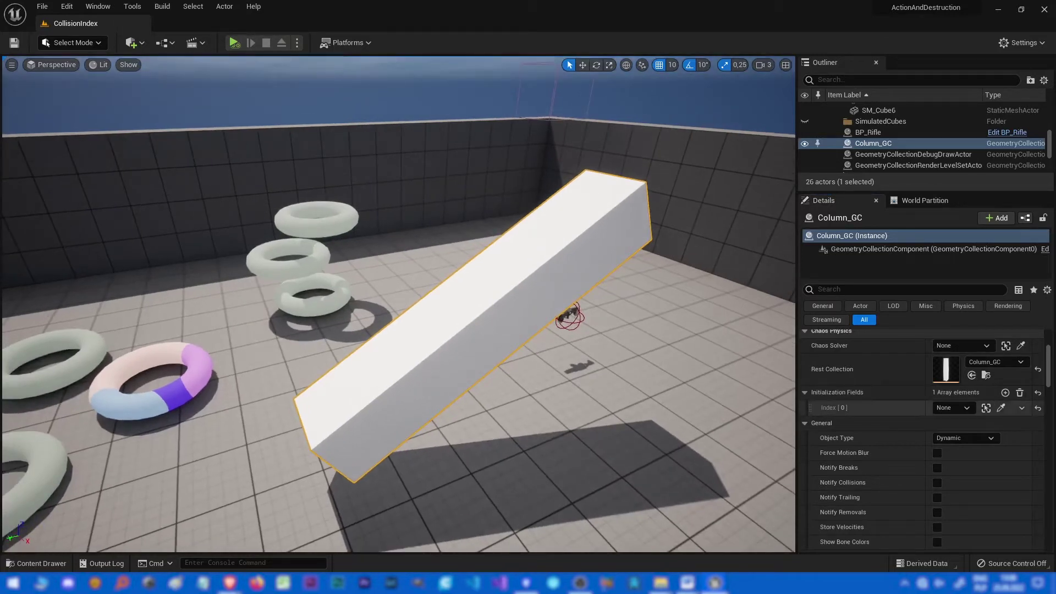
mouse_move(399, 304)
right_mouse_down()
mouse_move(223, 337)
mouse_move(437, 320)
mouse_move(417, 312)
right_mouse_up()
right_click_drag(335, 280, 325, 277)
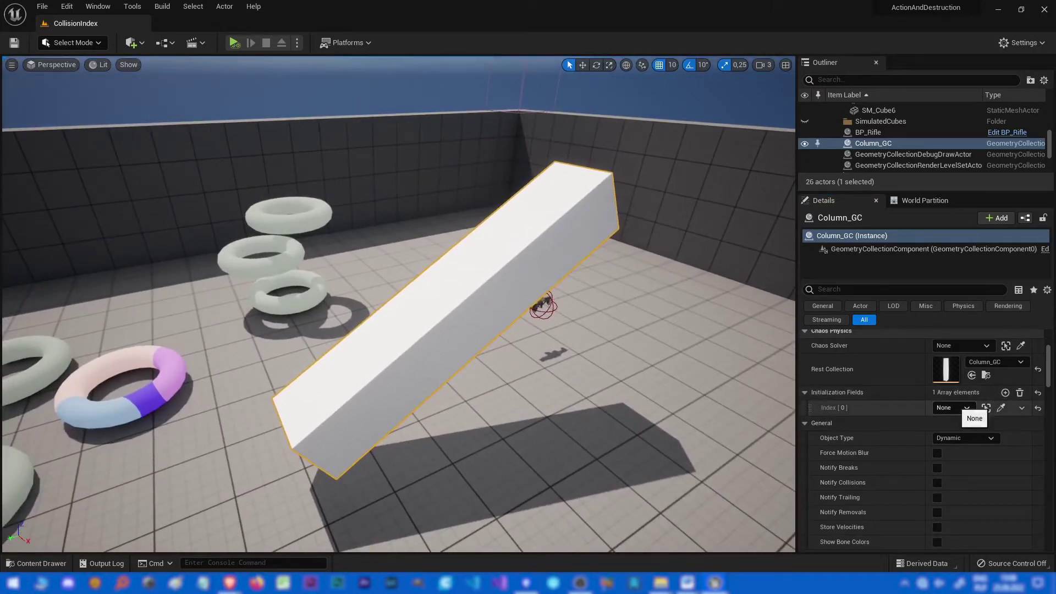
left_click(953, 407)
key("Escape")
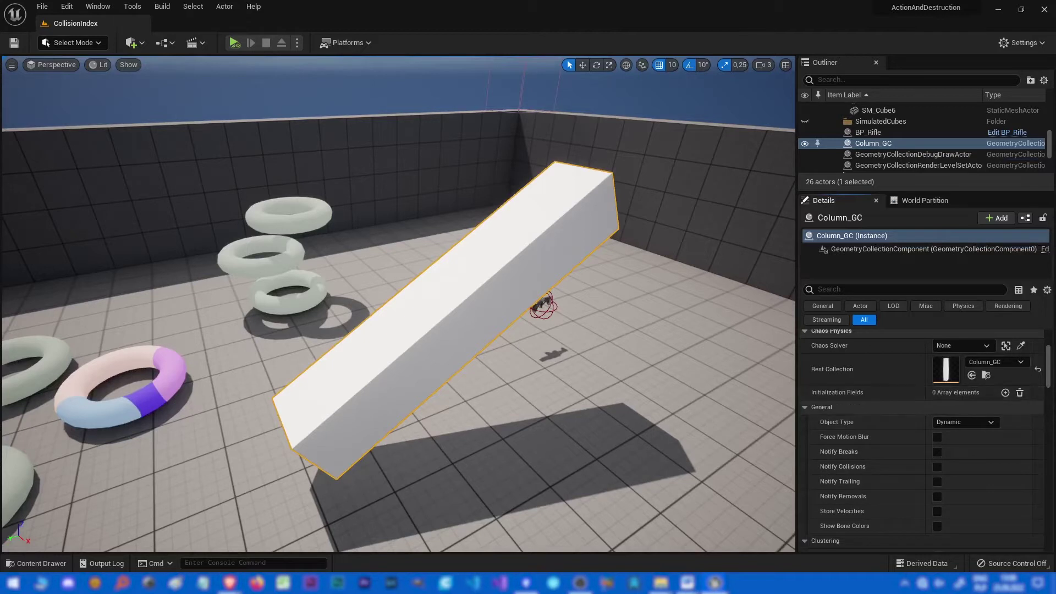
Simulate Column_GC with its Dynamic object type and stop the simulation.
scroll(1017, 394, "down", 3)
scroll(924, 407, "up", 1)
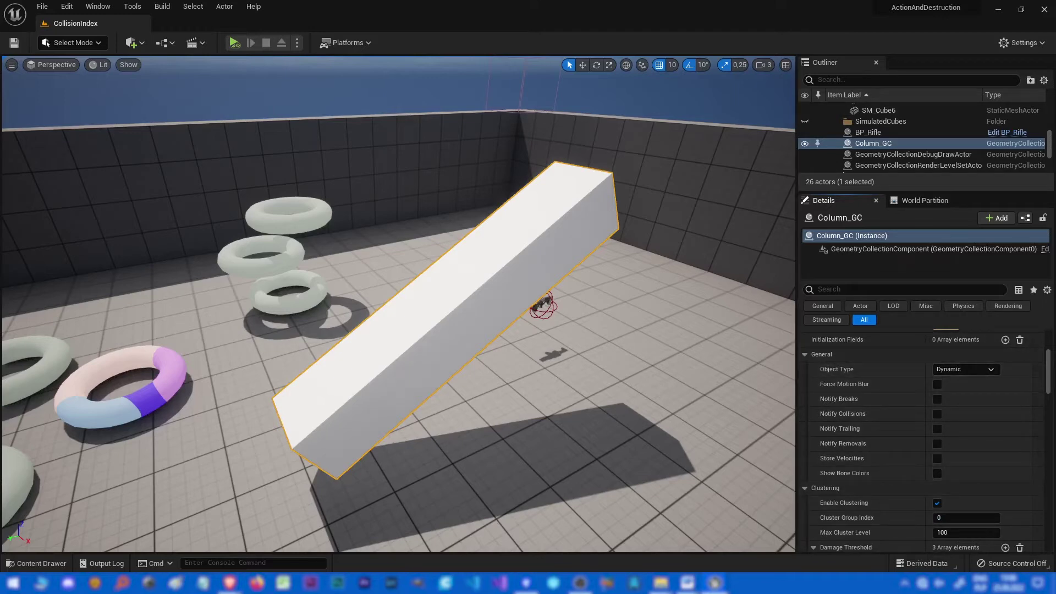
key("alt+p")
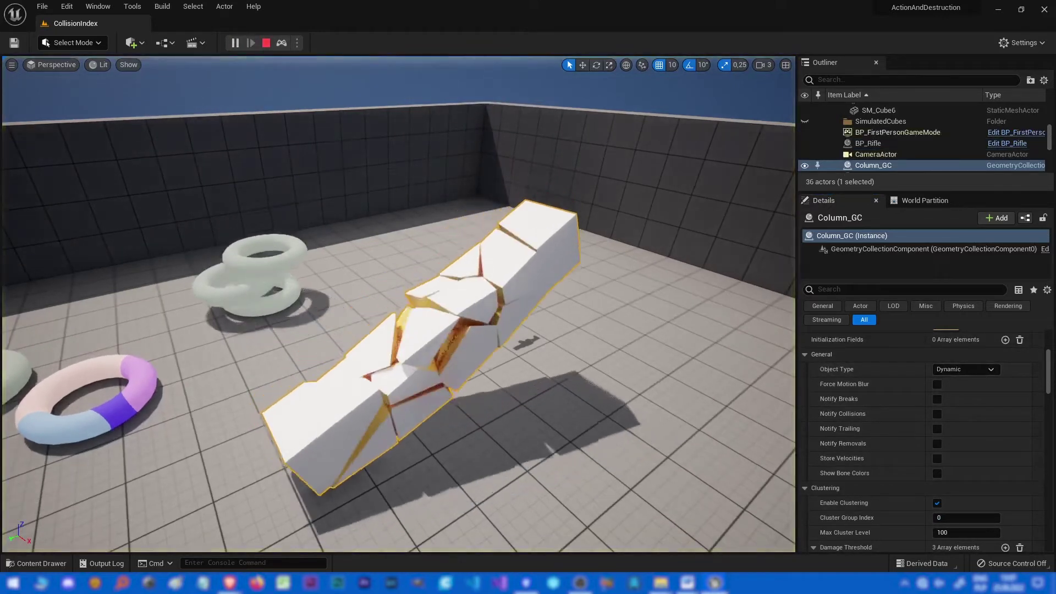
key("Escape")
Set the Object Type of Column_GC to Sleeping, and run and stop a simulation to test it.
left_click(966, 369)
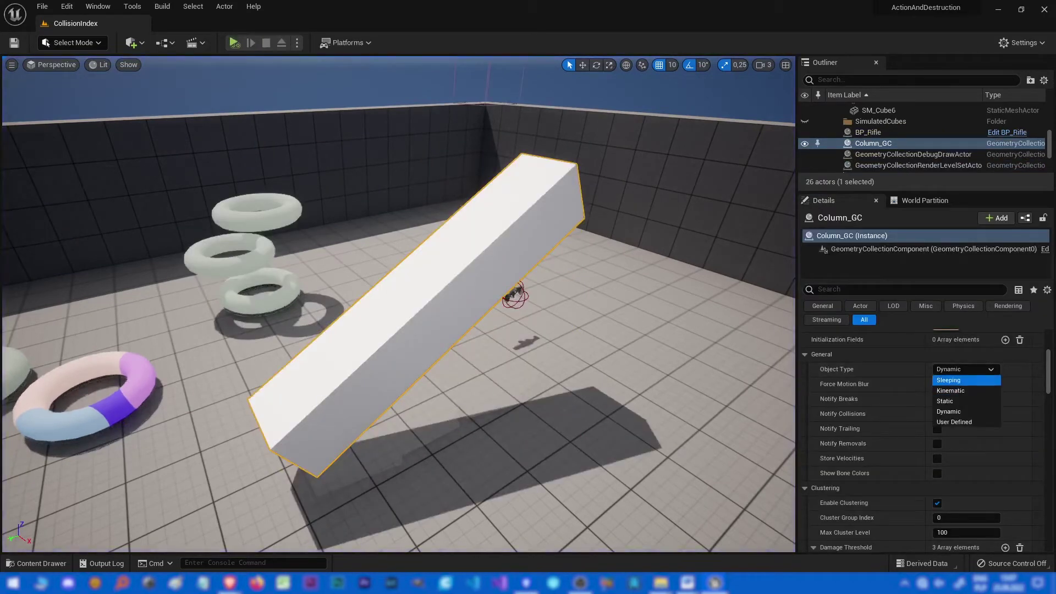
left_click(949, 380)
key("alt+p")
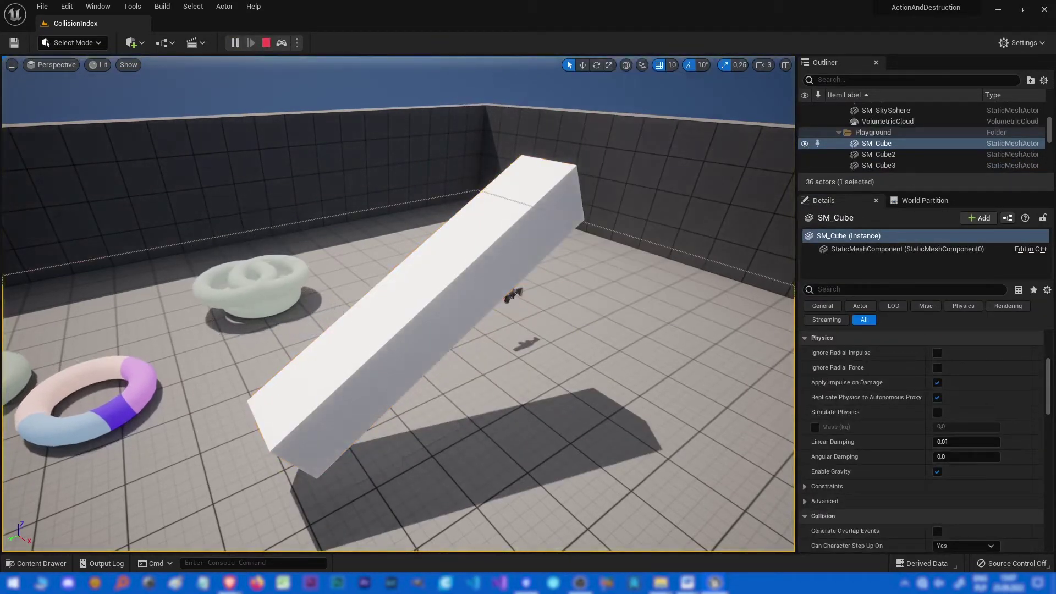
key("Escape")
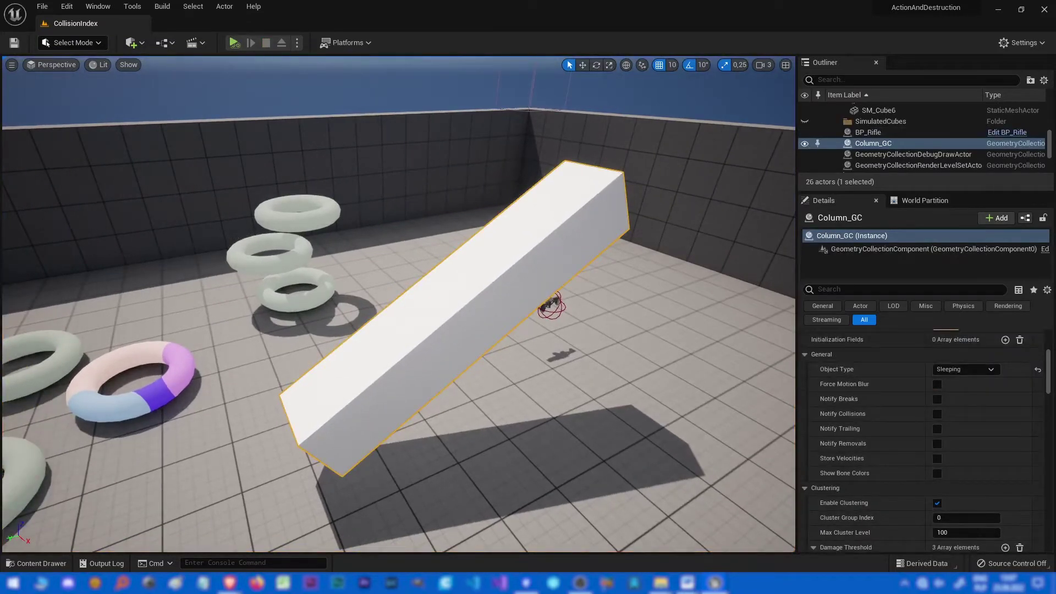
Duplicate Column_GC straight above the original and set the copy's Object Type to Dynamic.
left_click_drag(464, 271, 472, 137, "alt")
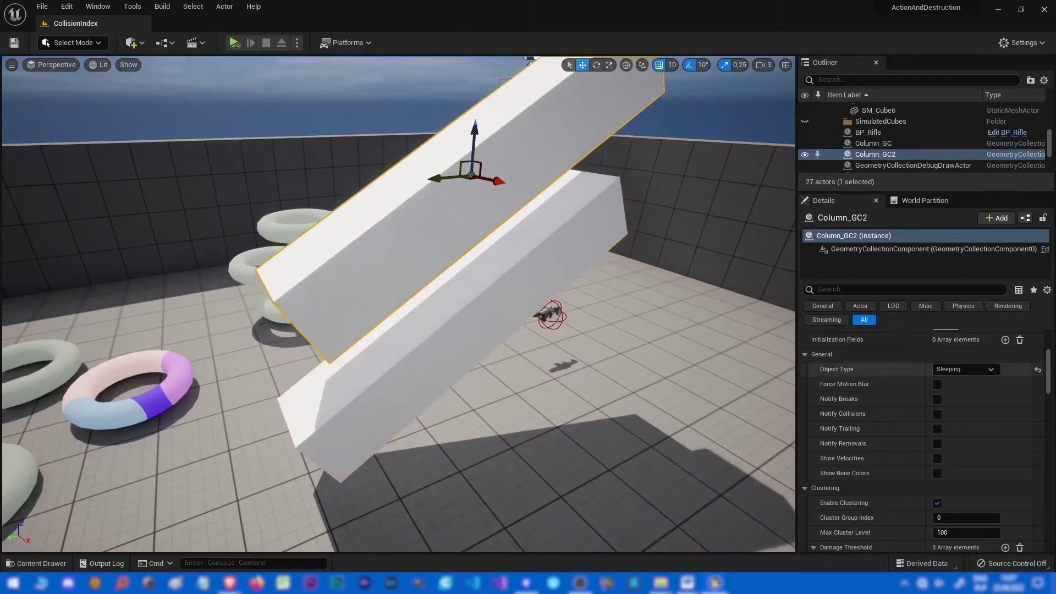
left_click(968, 369)
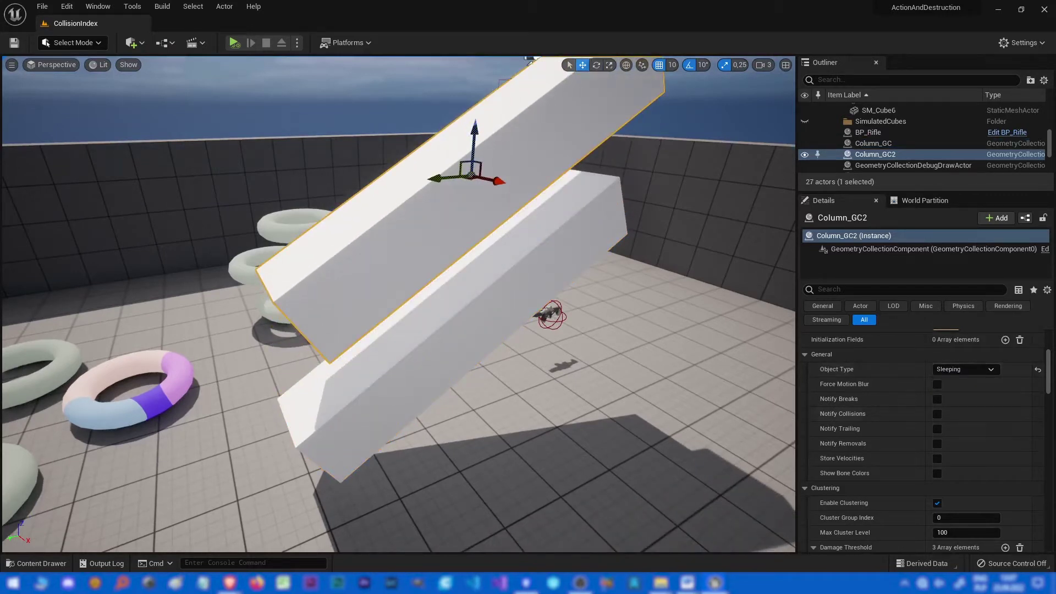
left_click(951, 414)
Raise Column_GC and Column_GC2 together higher above the floor, and leave only Column_GC selected.
left_click(872, 143)
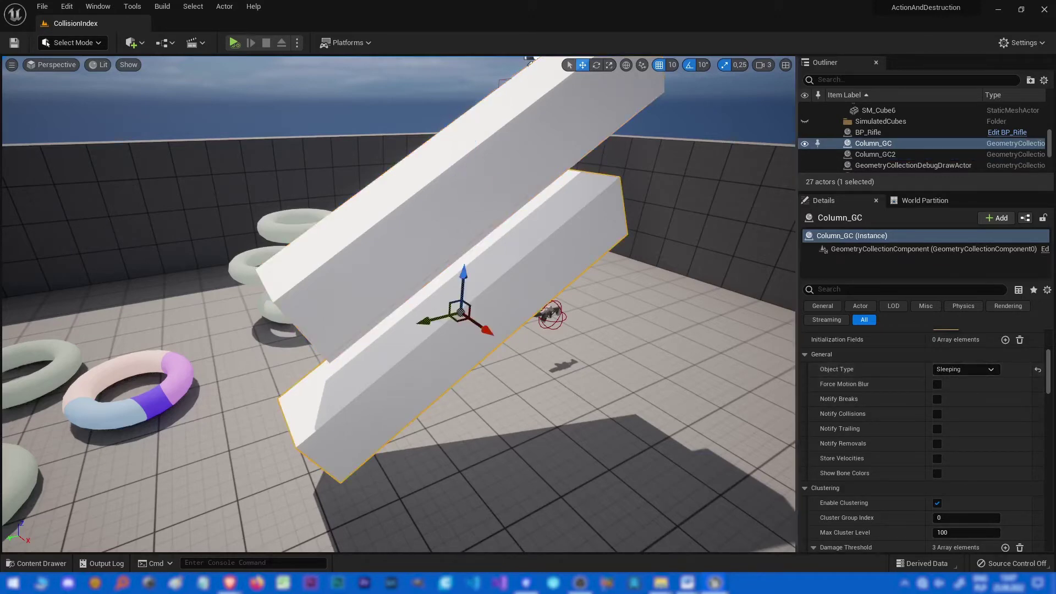
mouse_move(549, 330)
right_mouse_down()
mouse_move(538, 363)
mouse_move(533, 324)
mouse_move(495, 302)
mouse_move(545, 305)
mouse_move(545, 324)
right_mouse_up()
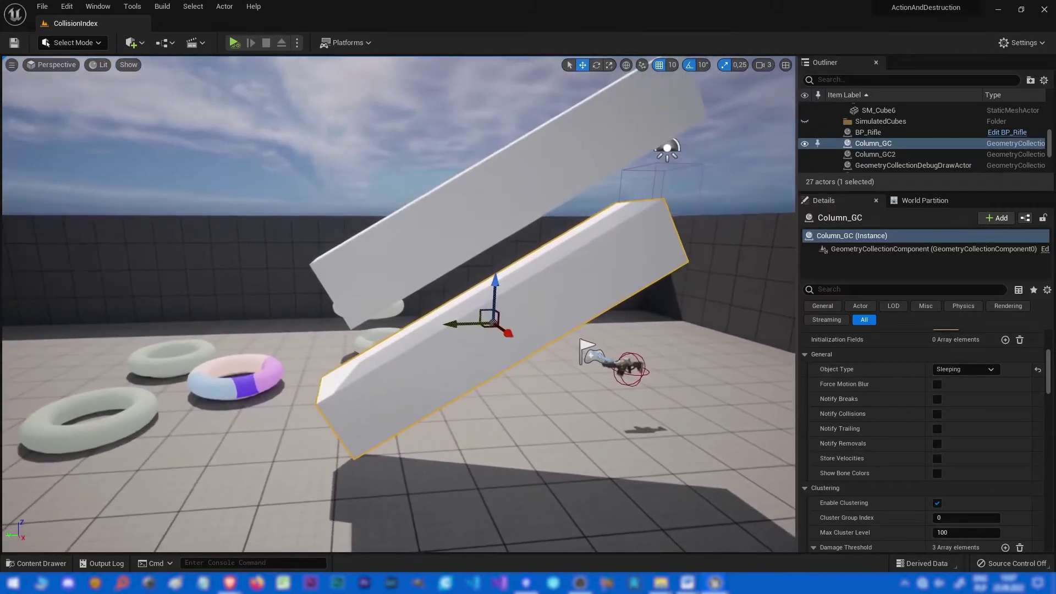
left_click(545, 182, "ctrl")
left_click_drag(502, 147, 498, 94)
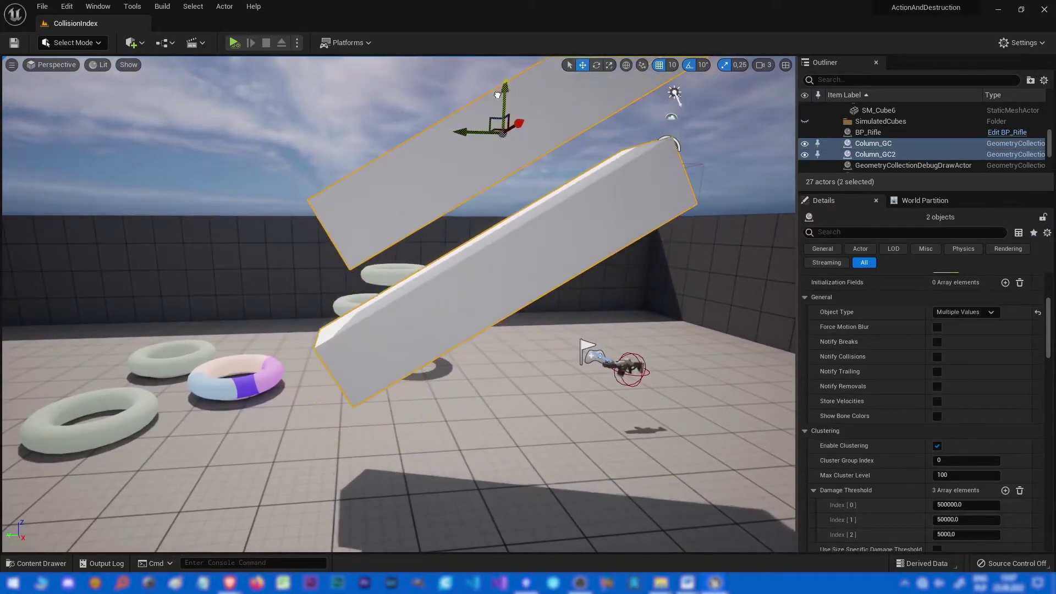
left_click(497, 264)
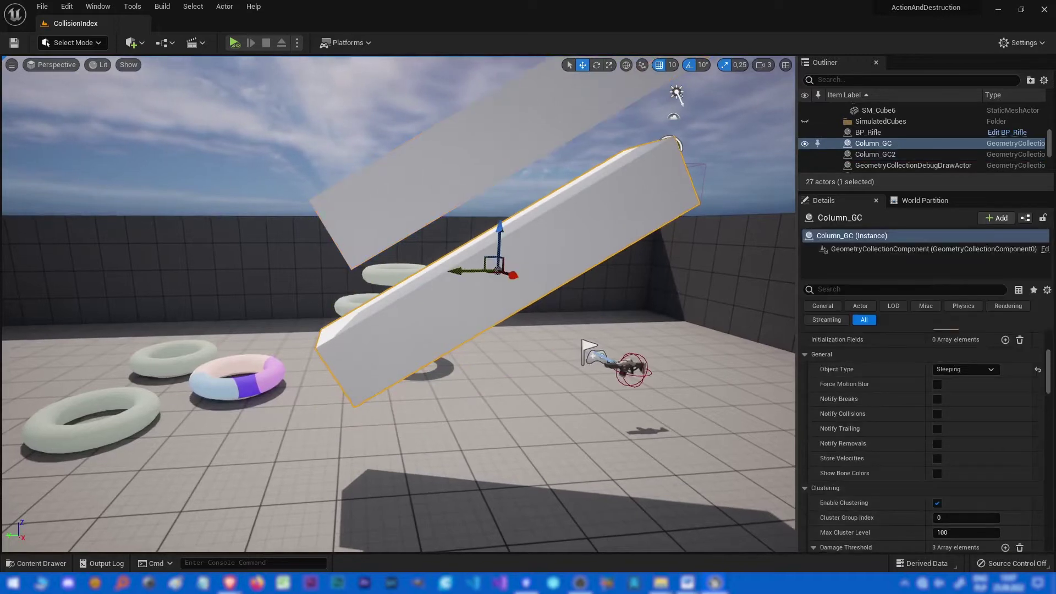
Run and stop a simulation of the Dynamic Column_GC2 dropping onto the Sleeping Column_GC.
key("alt+s")
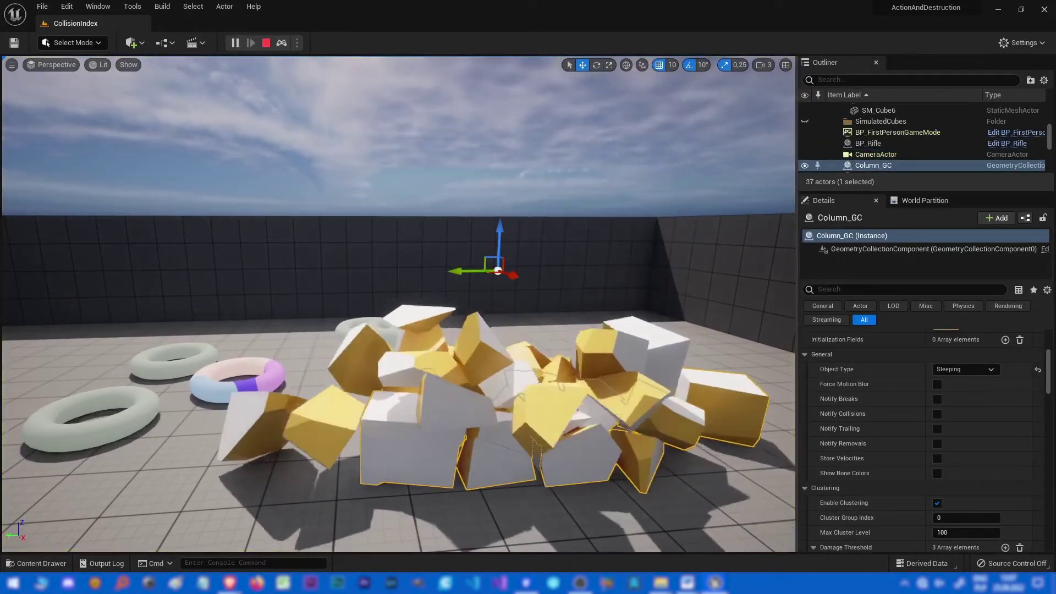
key("Escape")
Set the Object Type of Column_GC to Kinematic, and run and stop a simulation to test it.
mouse_move(398, 304)
right_mouse_down()
mouse_move(402, 281)
mouse_move(407, 308)
right_mouse_up()
left_click(965, 369)
left_click(950, 390)
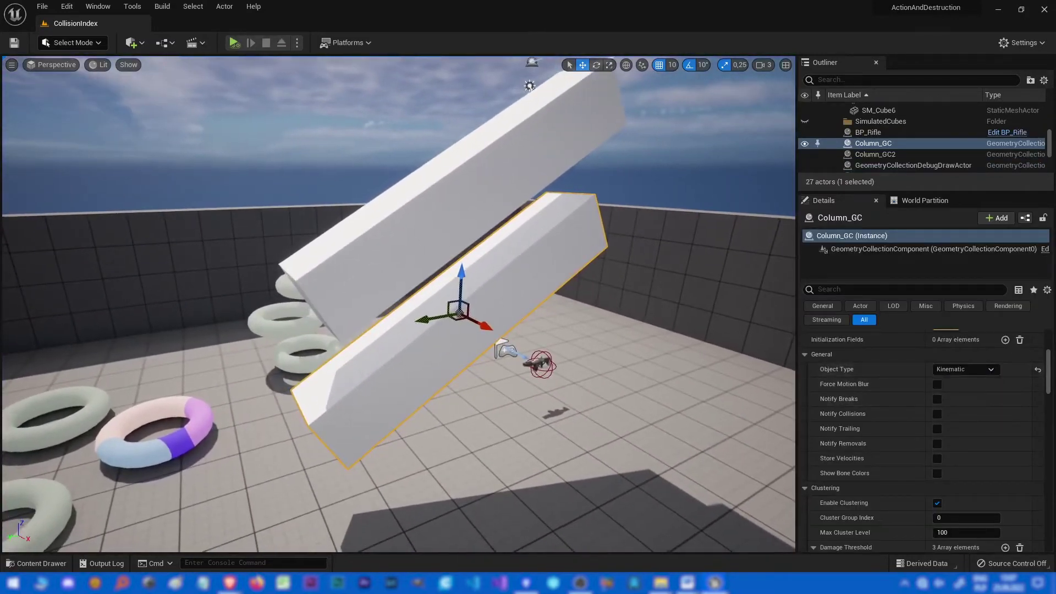
key("alt+s")
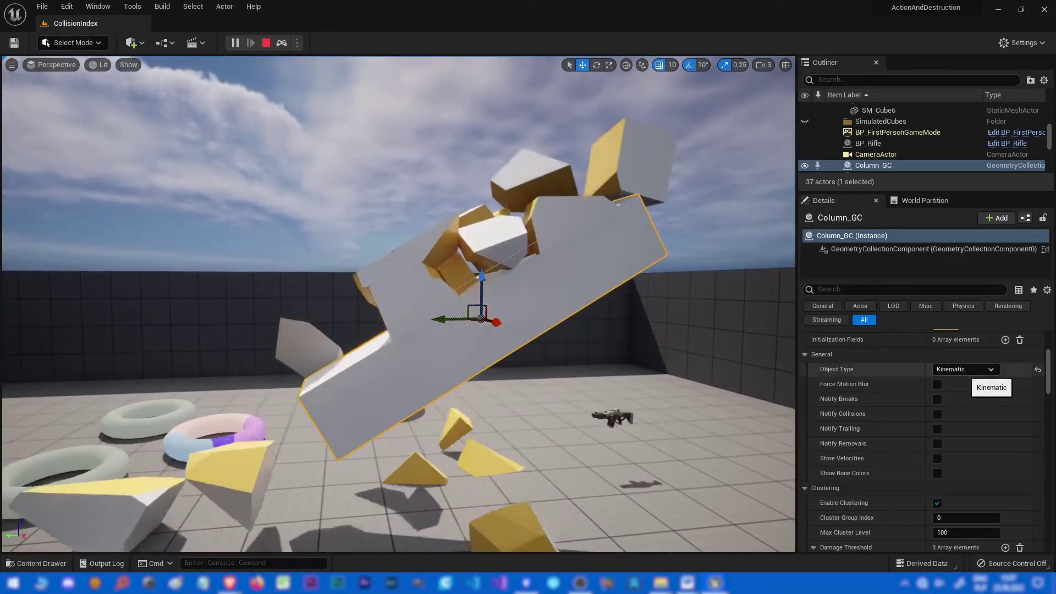
key("Escape")
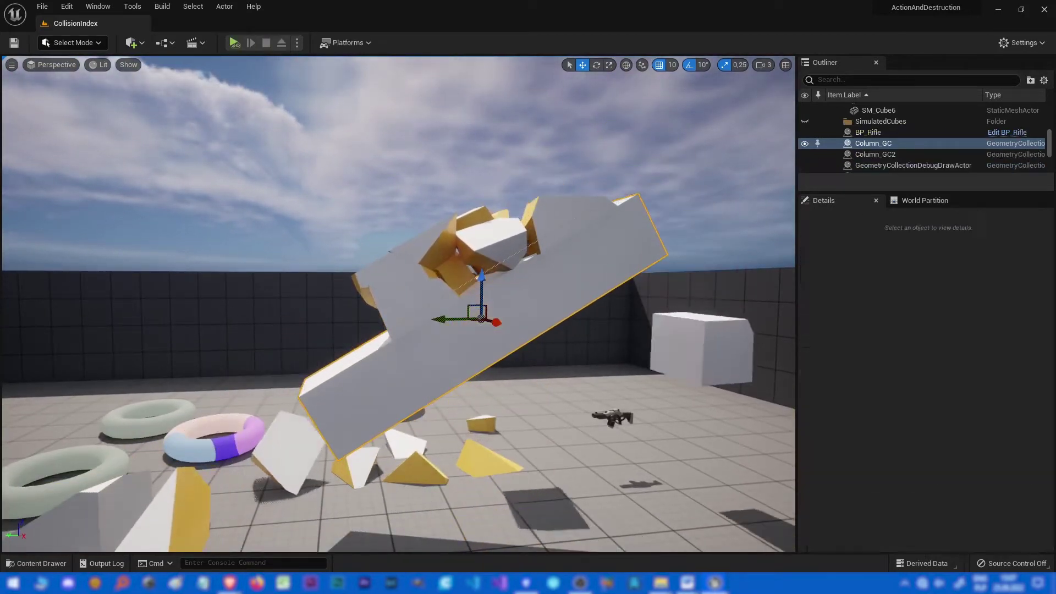
Set the Object Type of Column_GC to Static, and run and stop a simulation to test it.
left_click(965, 369)
left_click(966, 400)
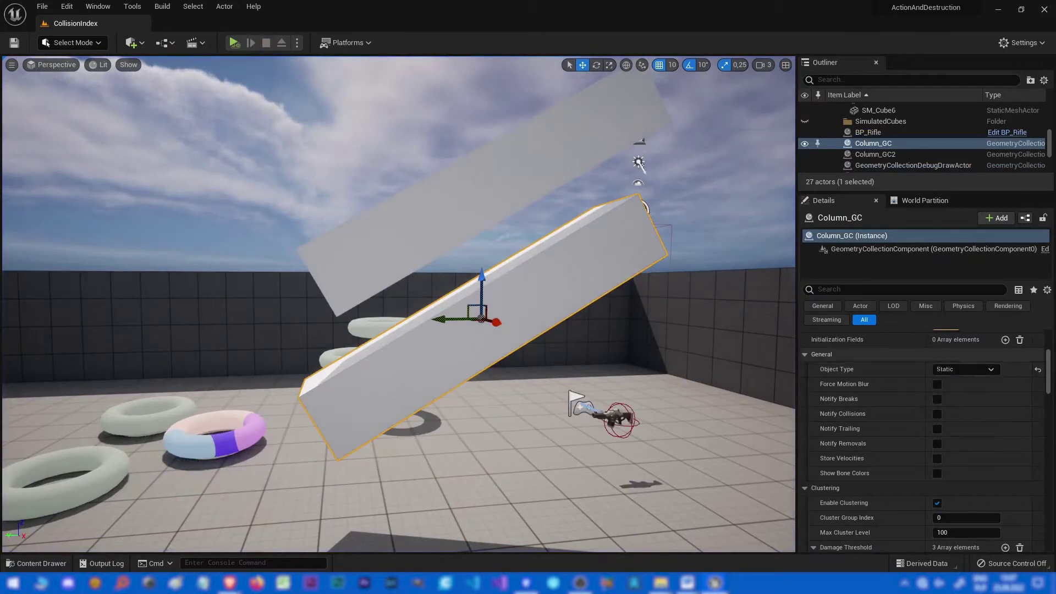
left_click(233, 43)
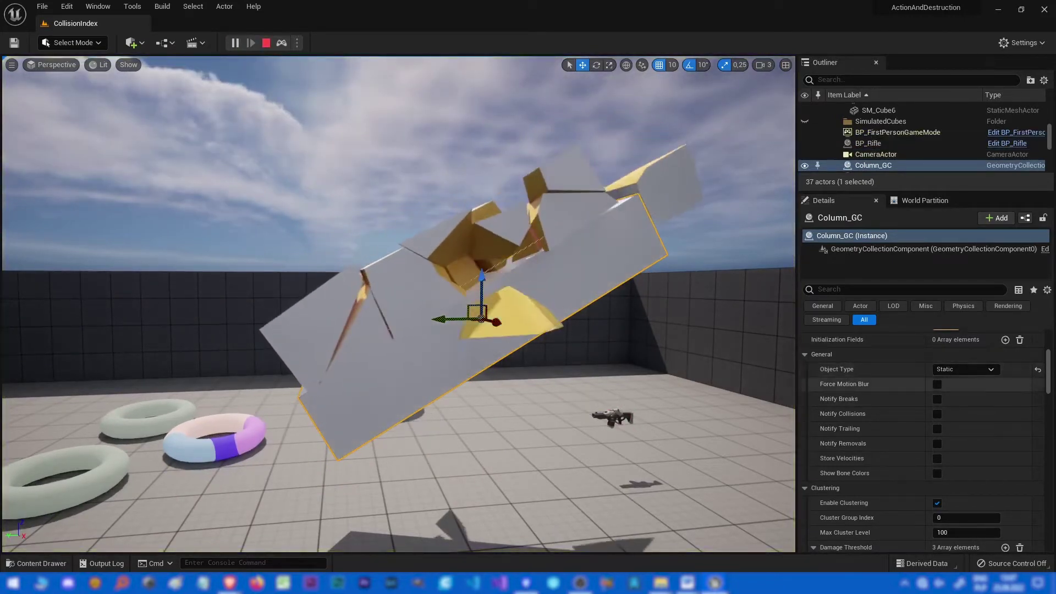
key("Escape")
Delete Column_GC2 and set the Object Type of Column_GC to Dynamic.
left_click(965, 369)
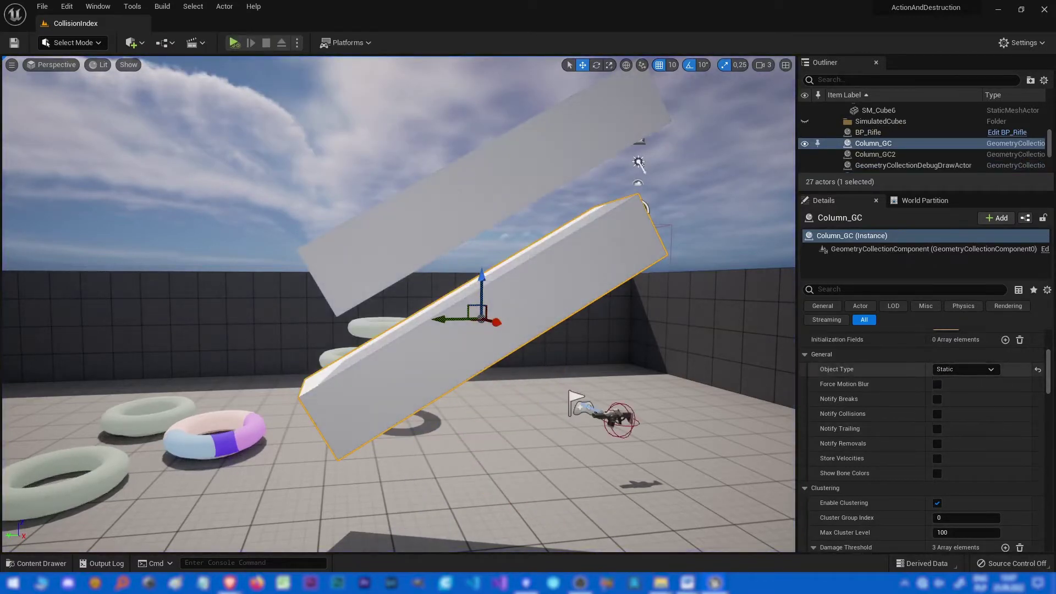
right_click_drag(398, 304, 402, 261)
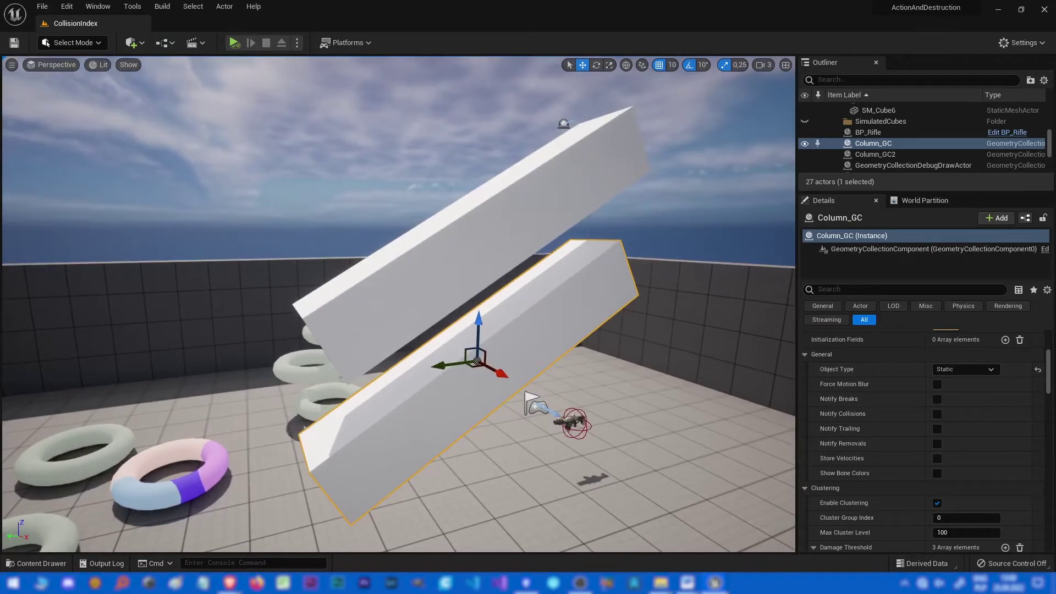
key("Delete")
left_click(481, 360)
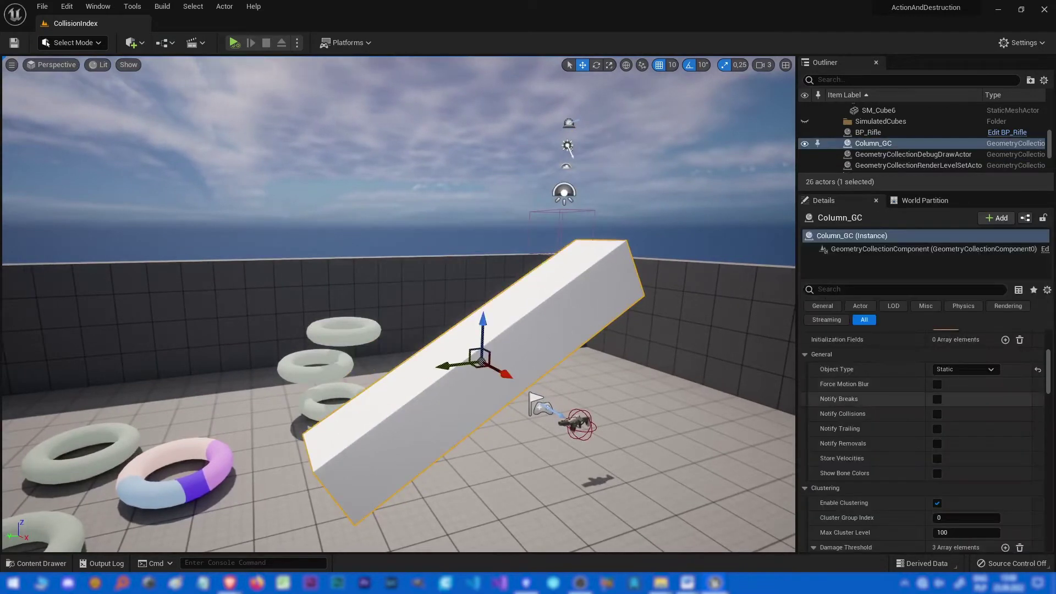
left_click(965, 369)
left_click(948, 380)
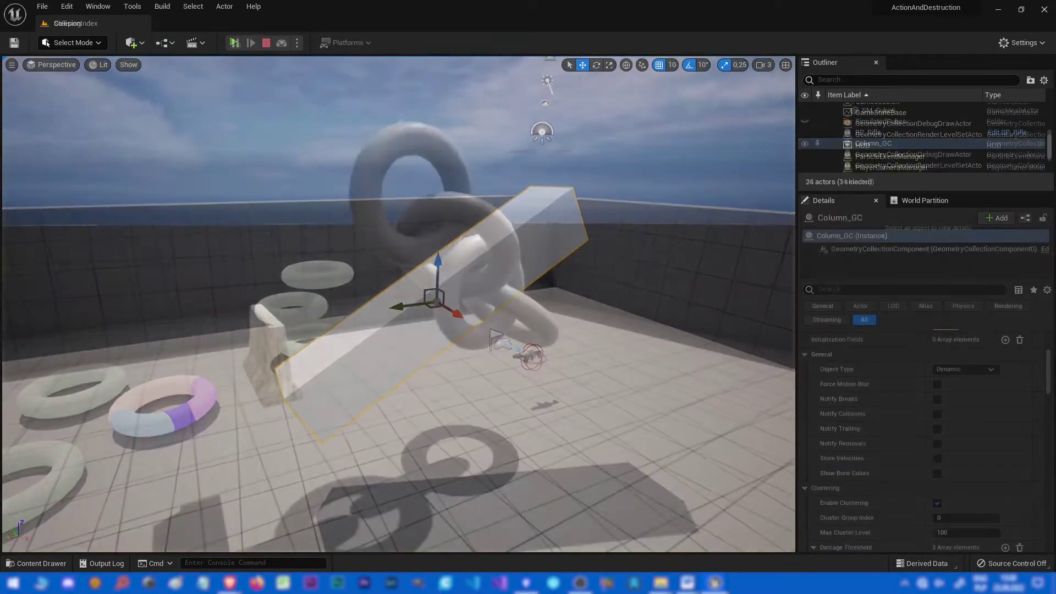
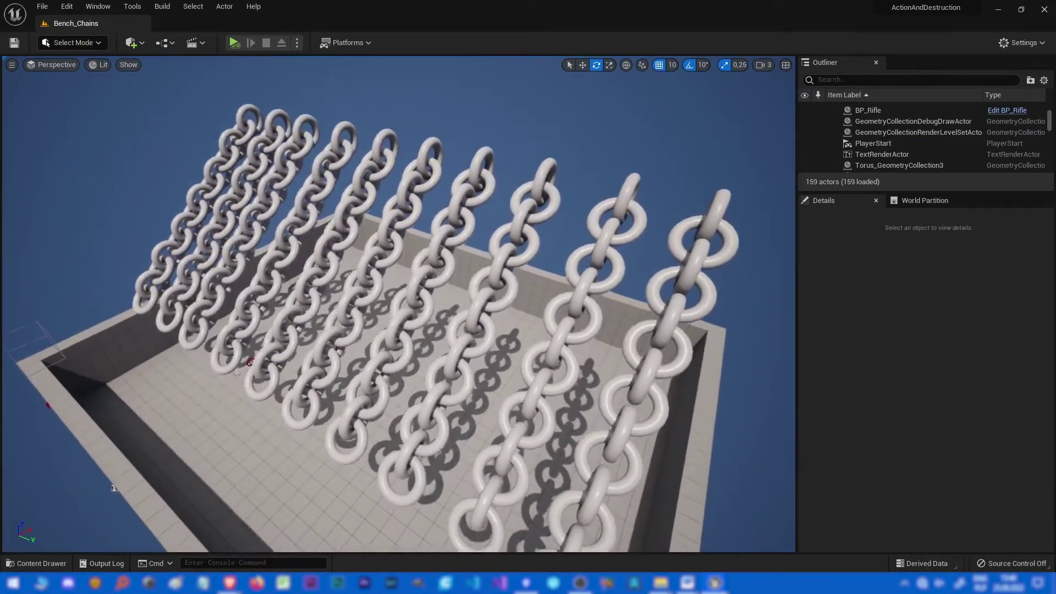
Simulate the Bench_Chains level and watch how the chains hang from their top rings.
key("alt+s")
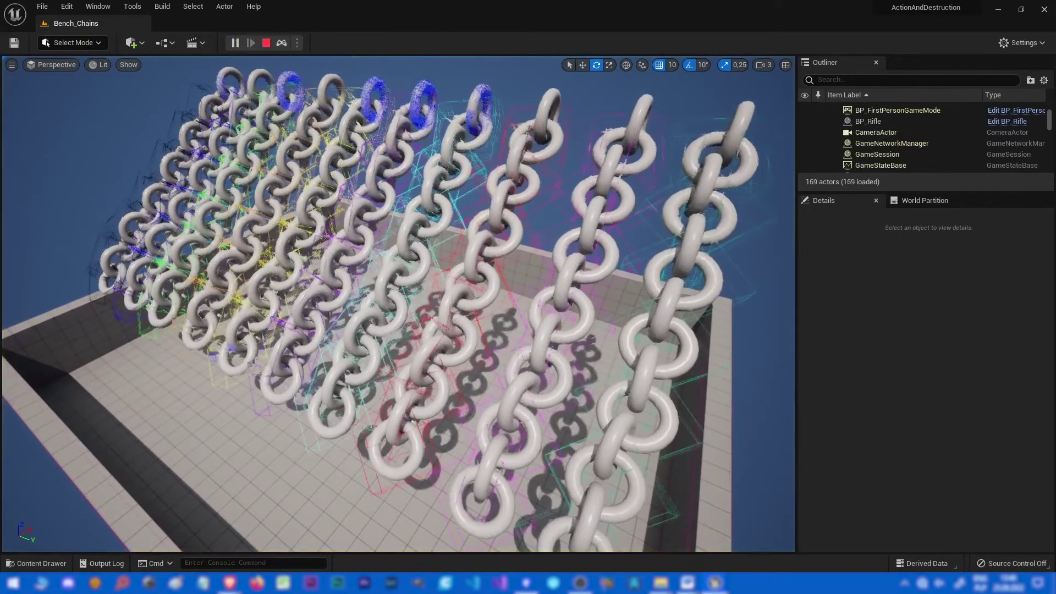
right_click_drag(572, 407, 572, 407)
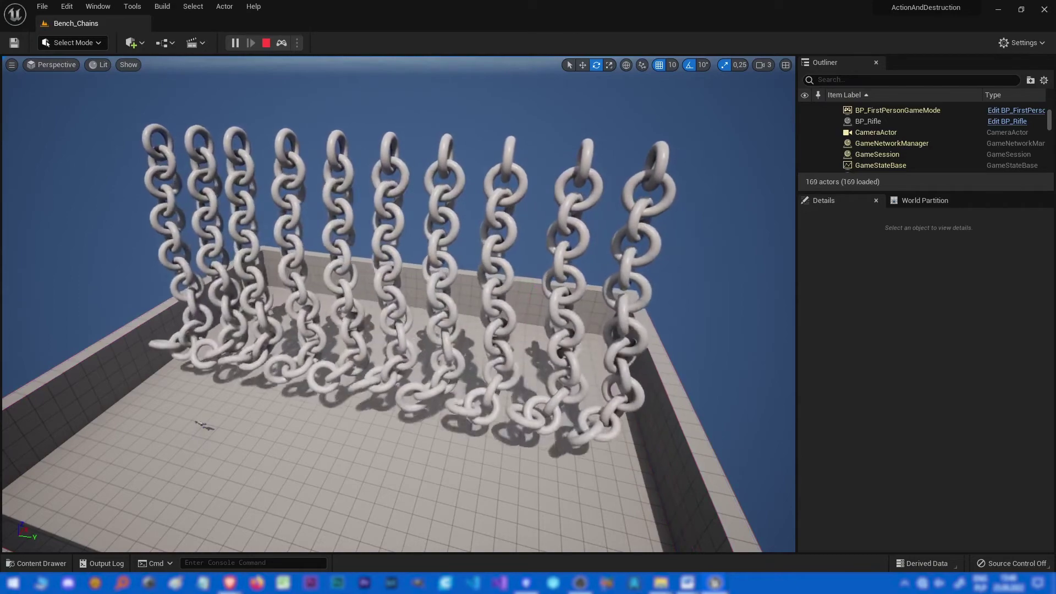
key("a")
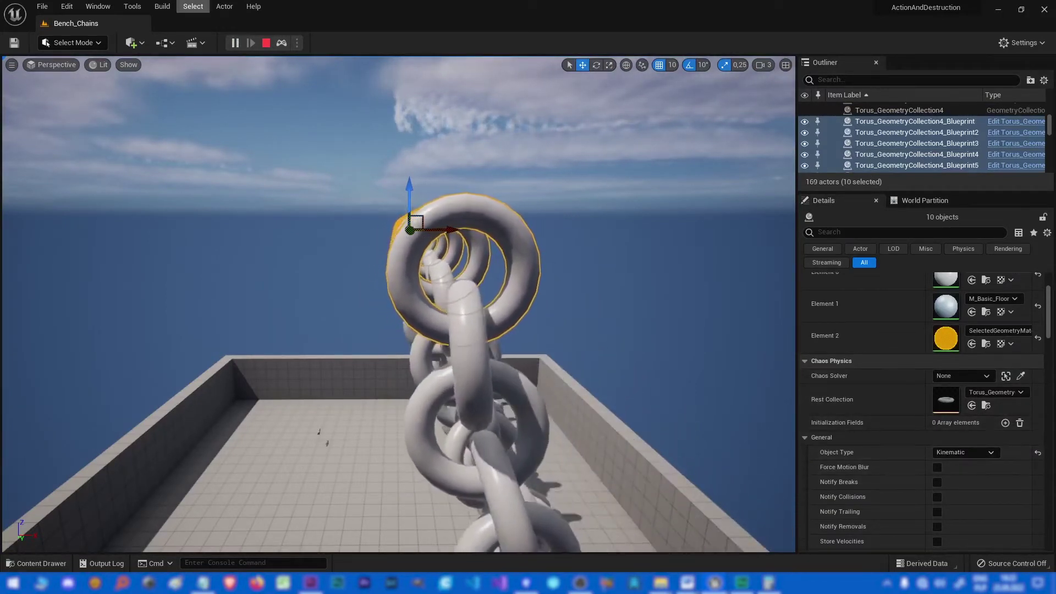
Stop the chain simulation, set the Object Type of the ten selected top rings to Static, and simulate again.
left_click(266, 42)
left_click(965, 452)
left_click(957, 464)
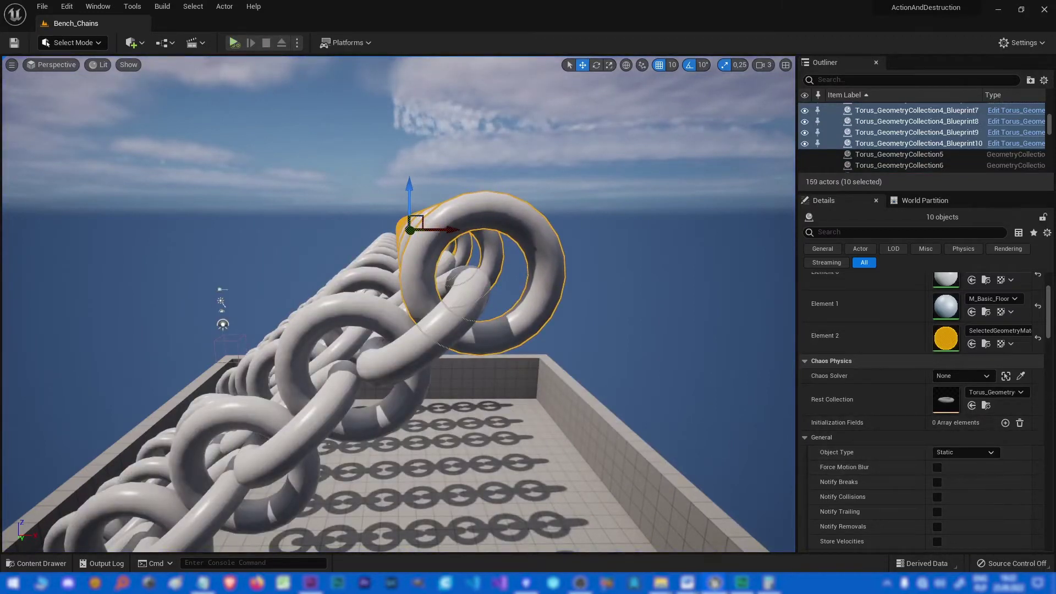
left_click(234, 42)
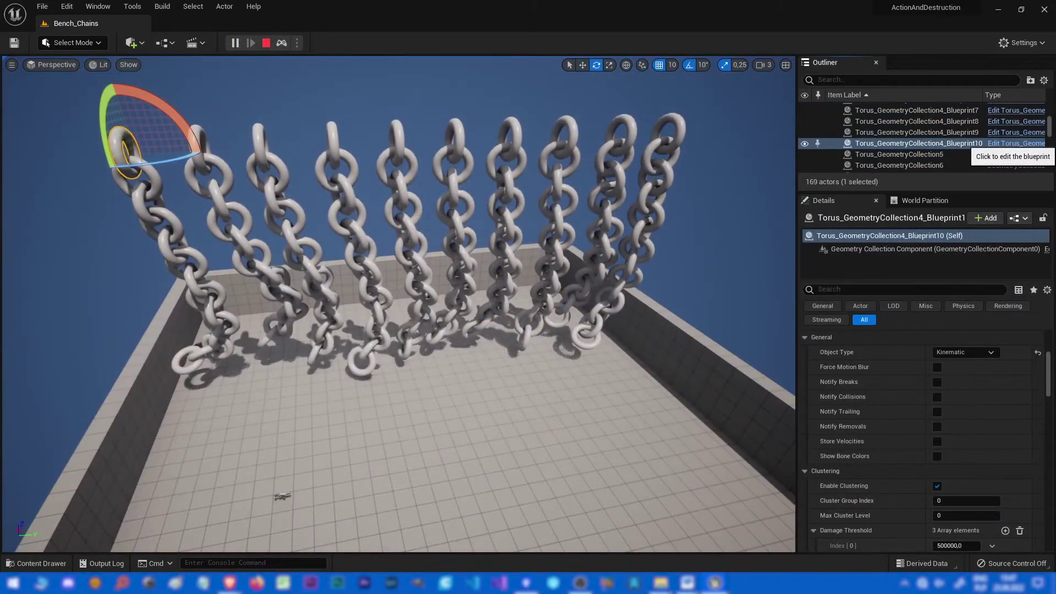
left_click(1016, 143)
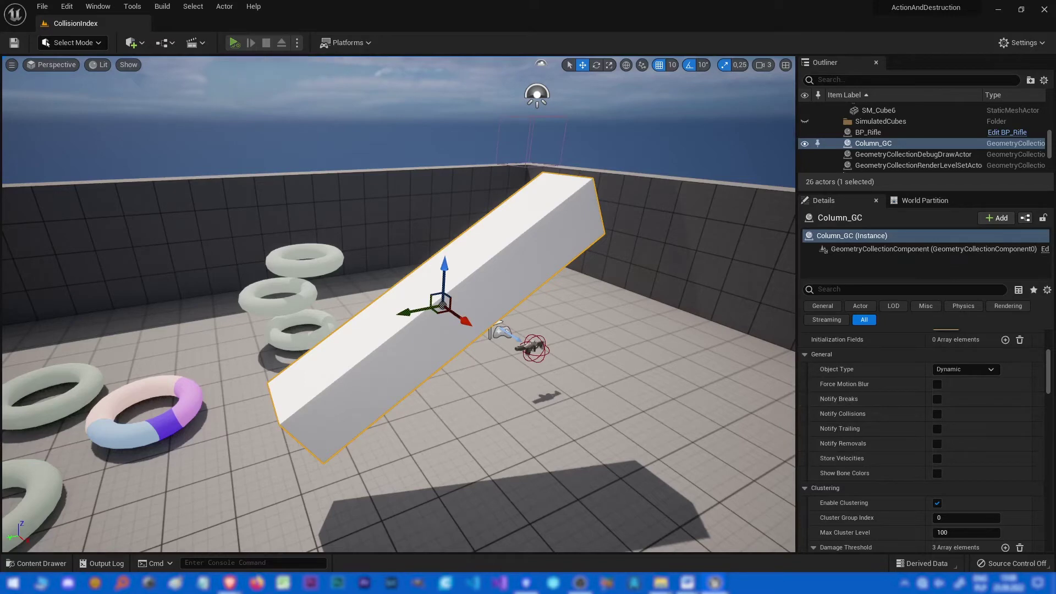
Simulate the Dynamic Column_GC in the CollisionIndex level, examine its paused pieces and clustering settings, and stop the simulation.
left_click(234, 42)
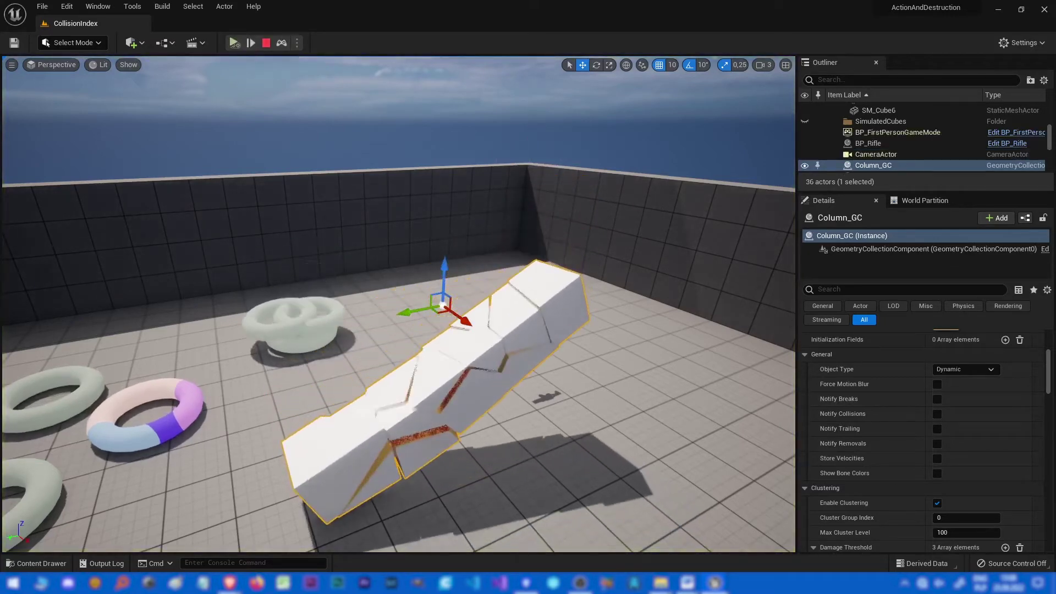
mouse_move(398, 304)
right_mouse_down()
mouse_move(389, 288)
mouse_move(394, 320)
right_mouse_up()
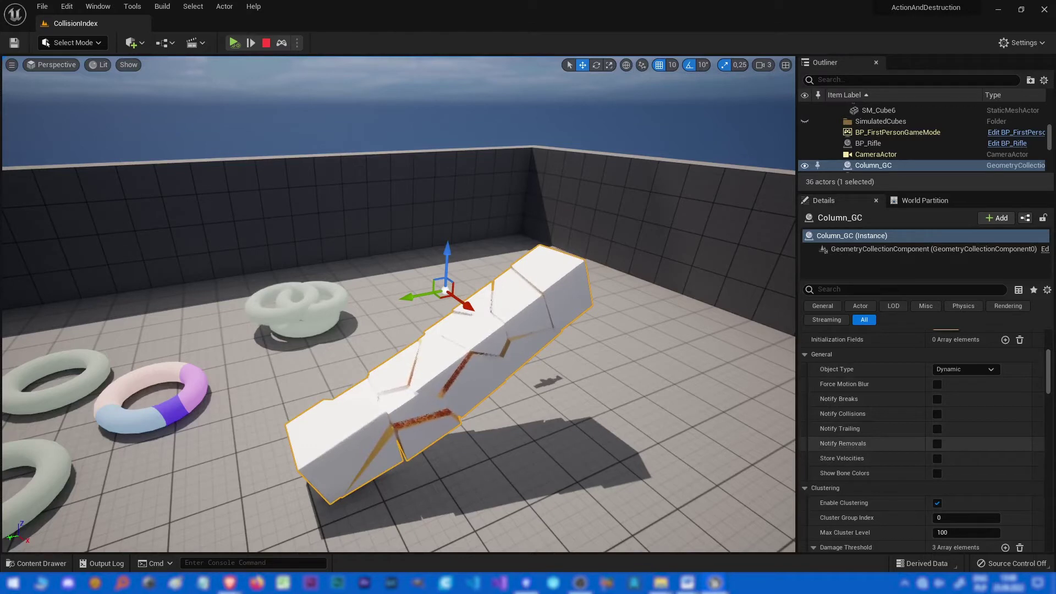
scroll(924, 440, "down", 3)
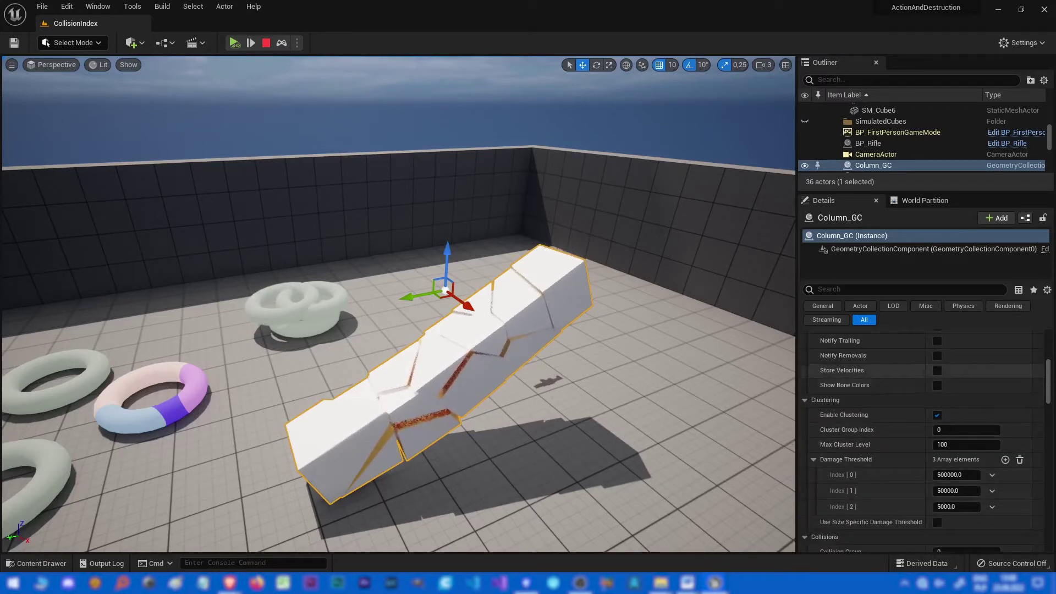
key("Escape")
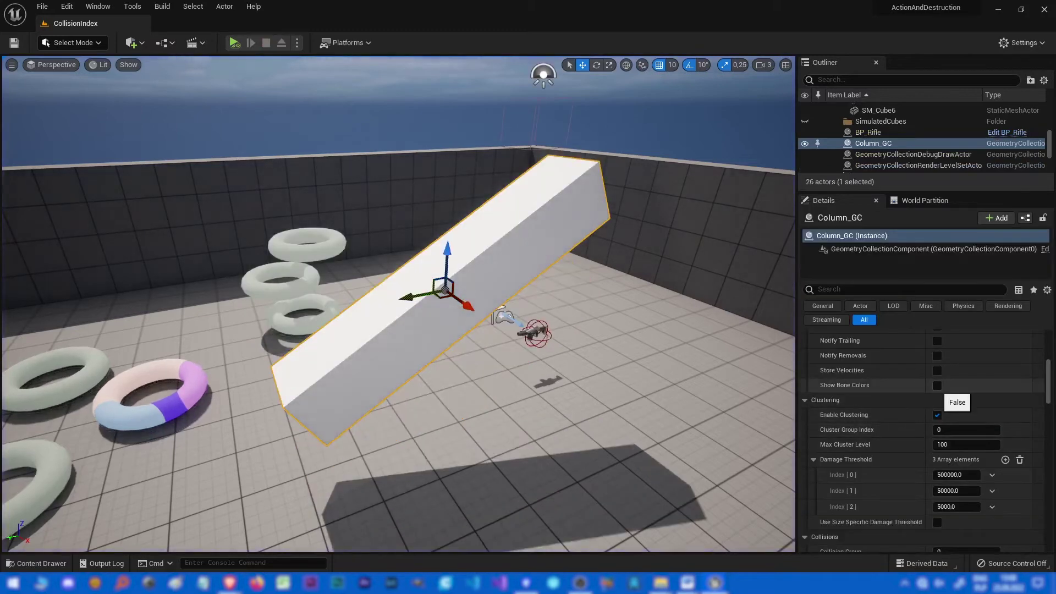
Turn on Show Bone Colors for Column_GC to view its fracture pieces, and turn it off again.
left_click(47, 43)
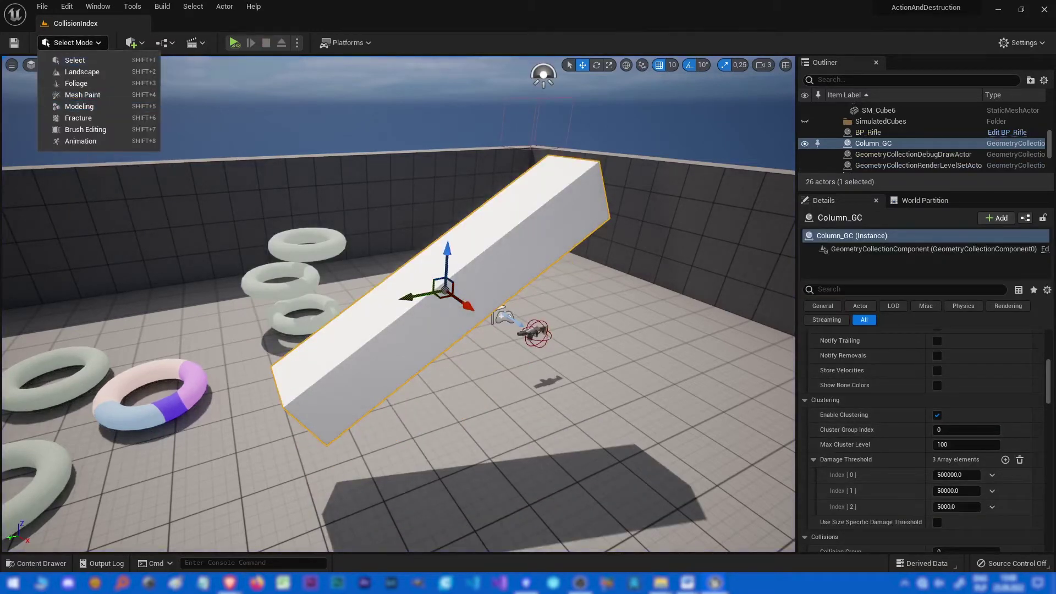
key("Escape")
left_click(936, 385)
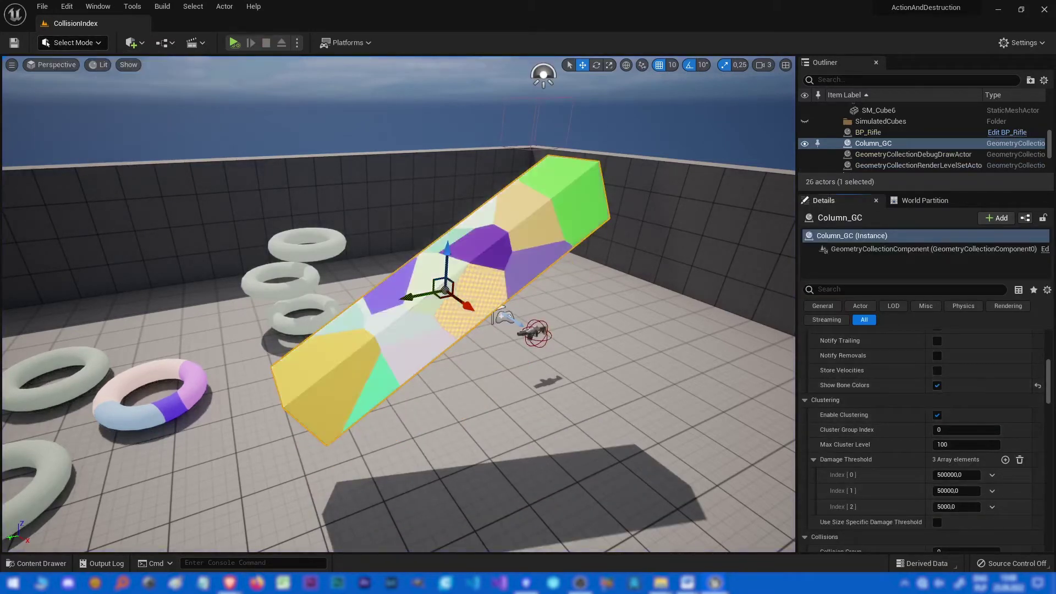
right_click_drag(397, 304, 426, 300)
left_click(937, 385)
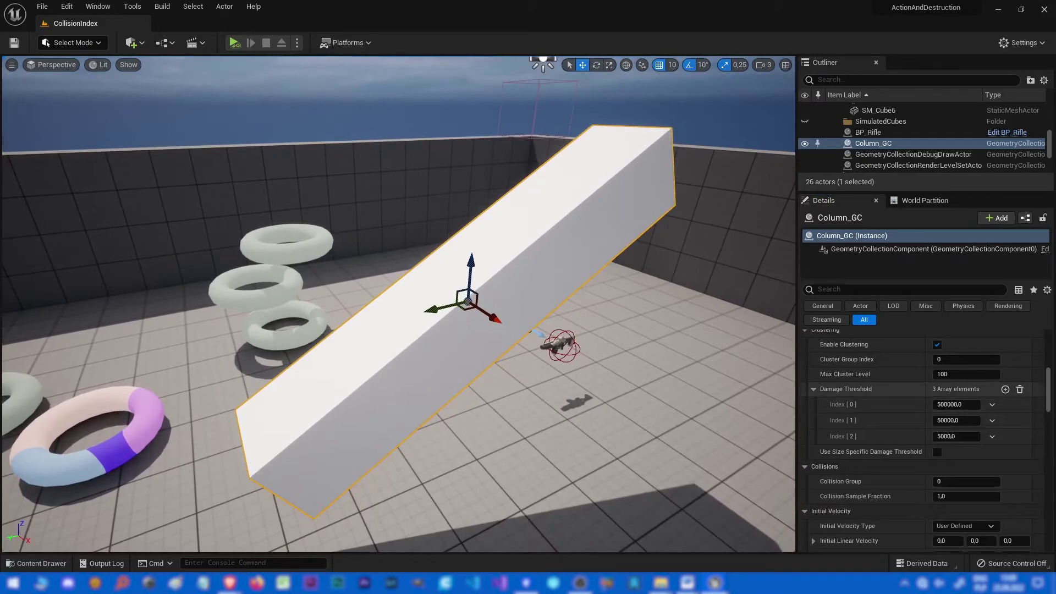
Simulate Column_GC with Enable Clustering turned off, stop the simulation, and turn the option back on.
scroll(880, 429, "down", 2)
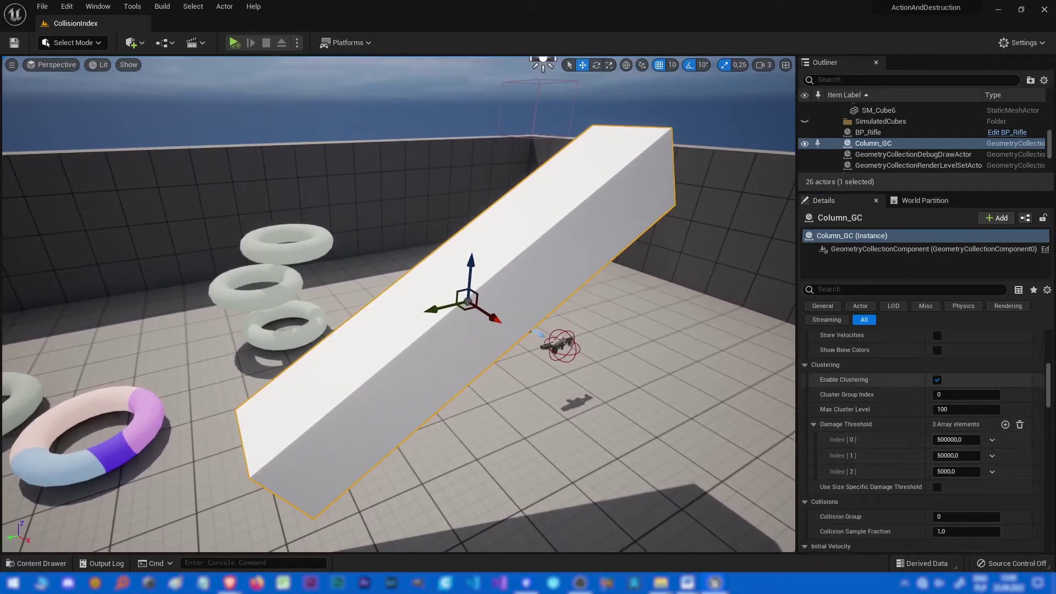
left_click(936, 380)
key("alt+p")
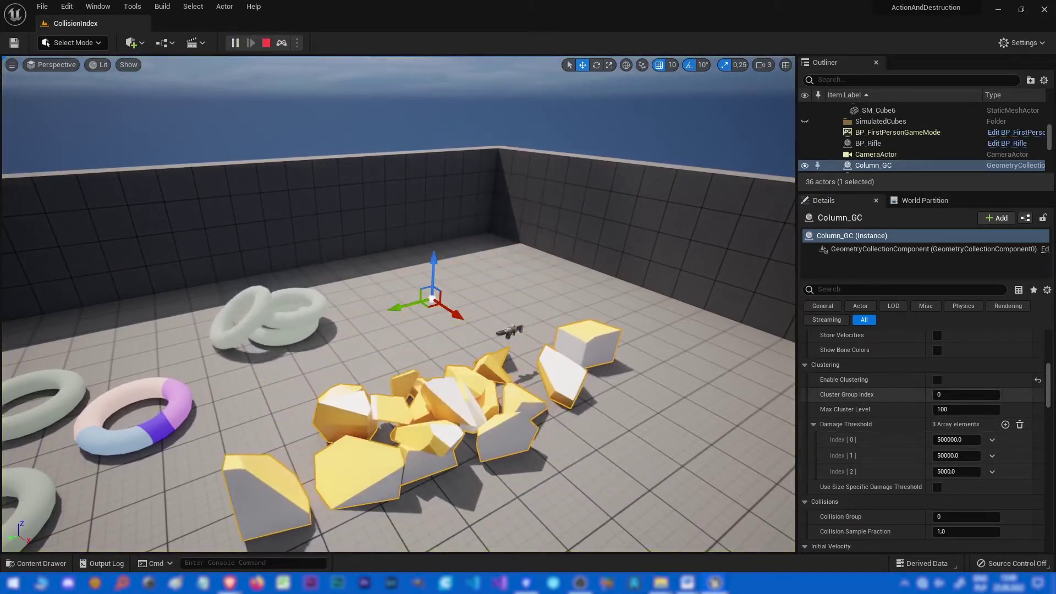
key("Escape")
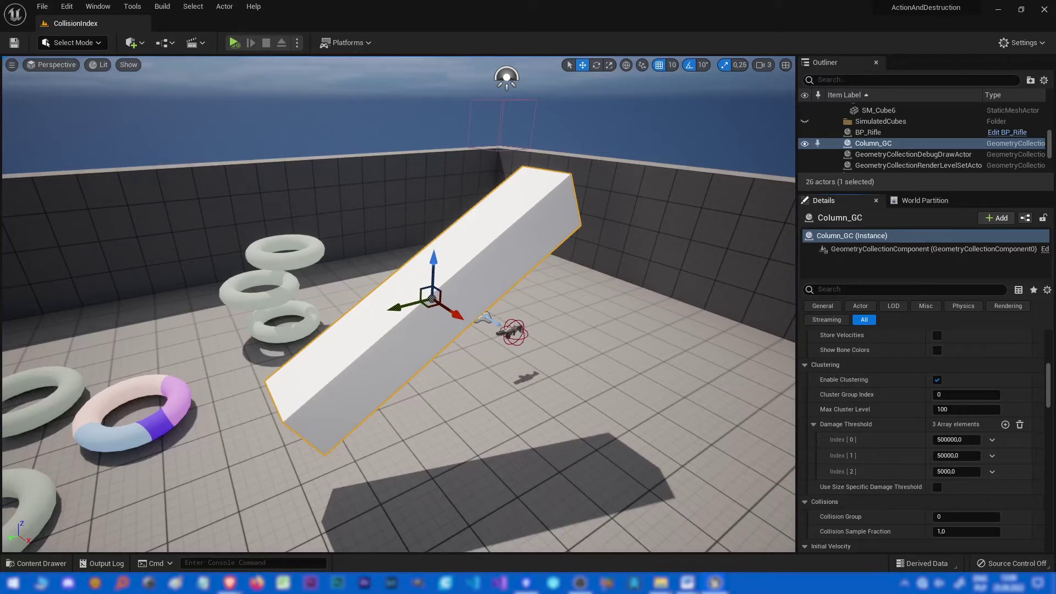
Run and stop a simulation of Column_GC with clustering enabled, and turn off its Enable Clustering option.
key("alt+p")
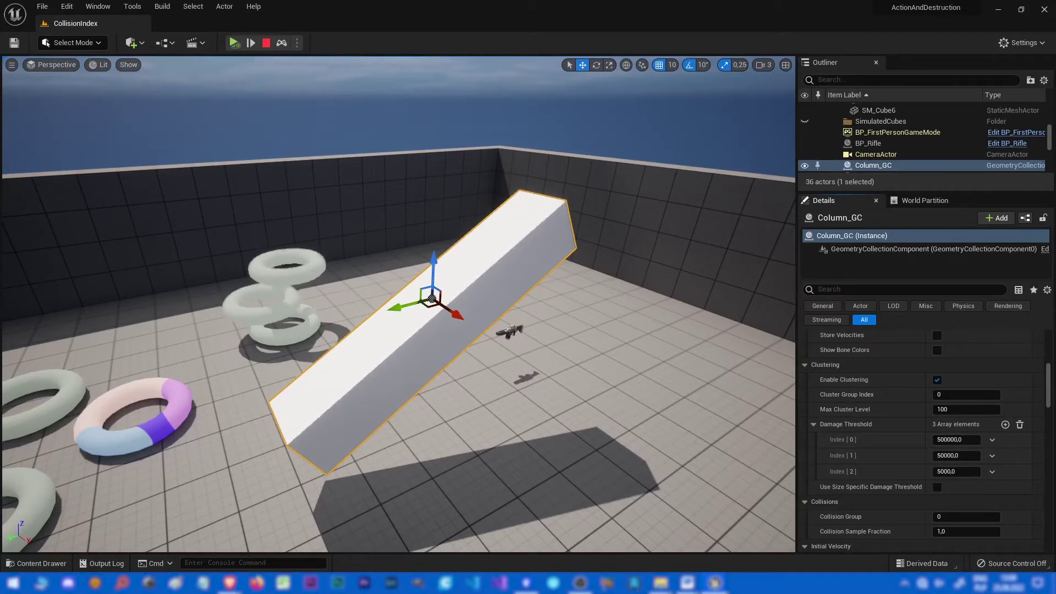
left_click(234, 43)
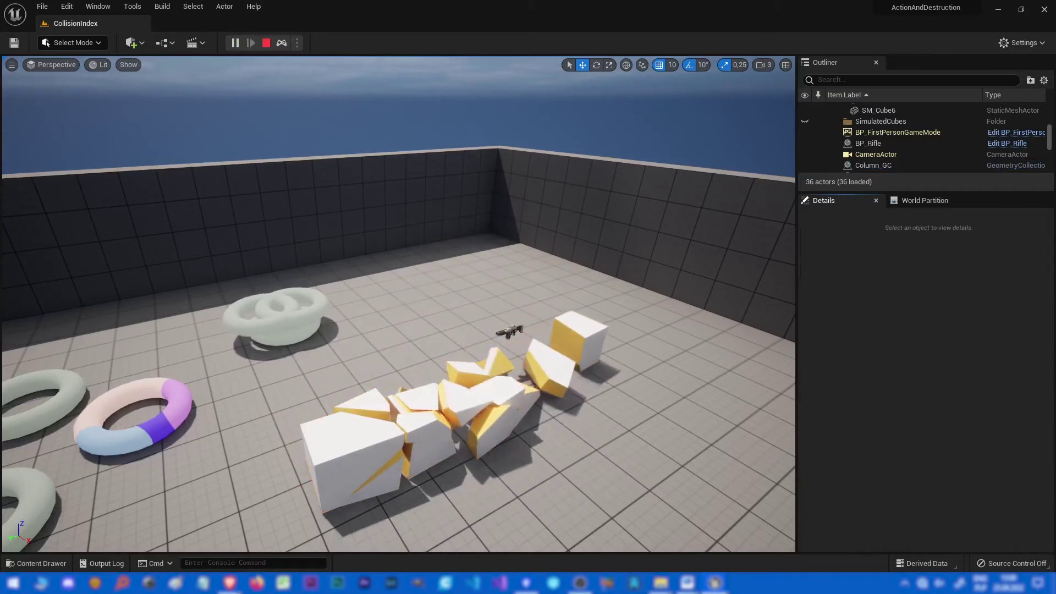
key("Escape")
left_click(936, 380)
Switch to Fracture mode and examine the fracture hierarchy and level statistics of Column_GC.
left_click(71, 43)
left_click(78, 118)
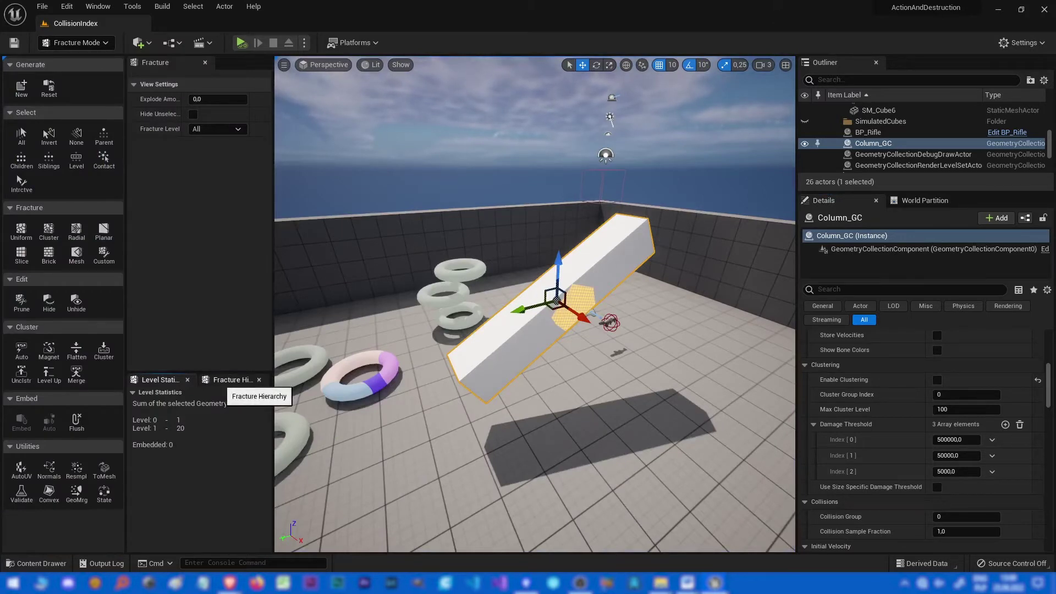
left_click(228, 379)
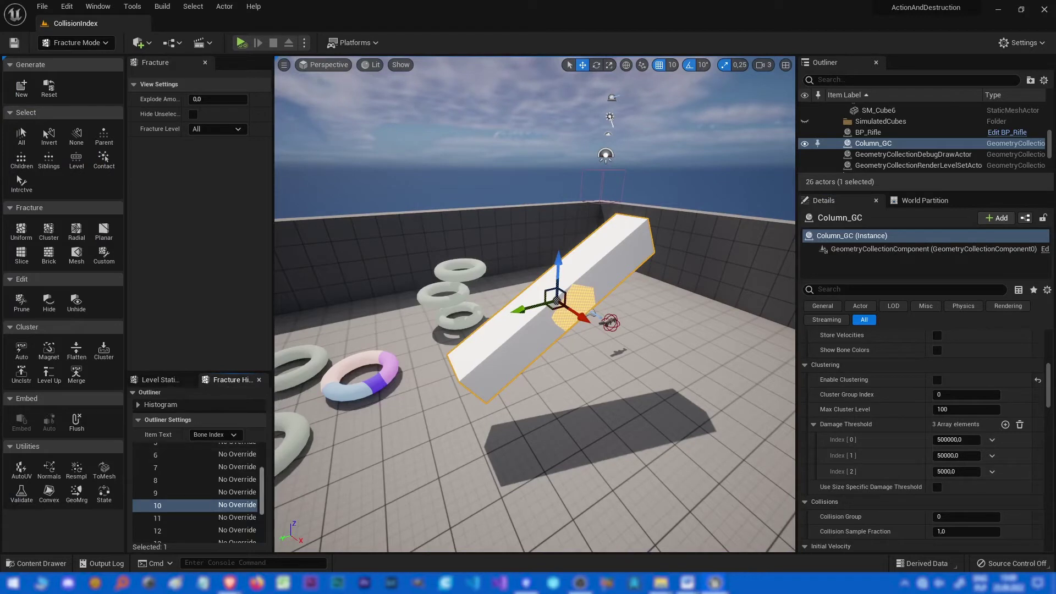
scroll(195, 492, "up", 5)
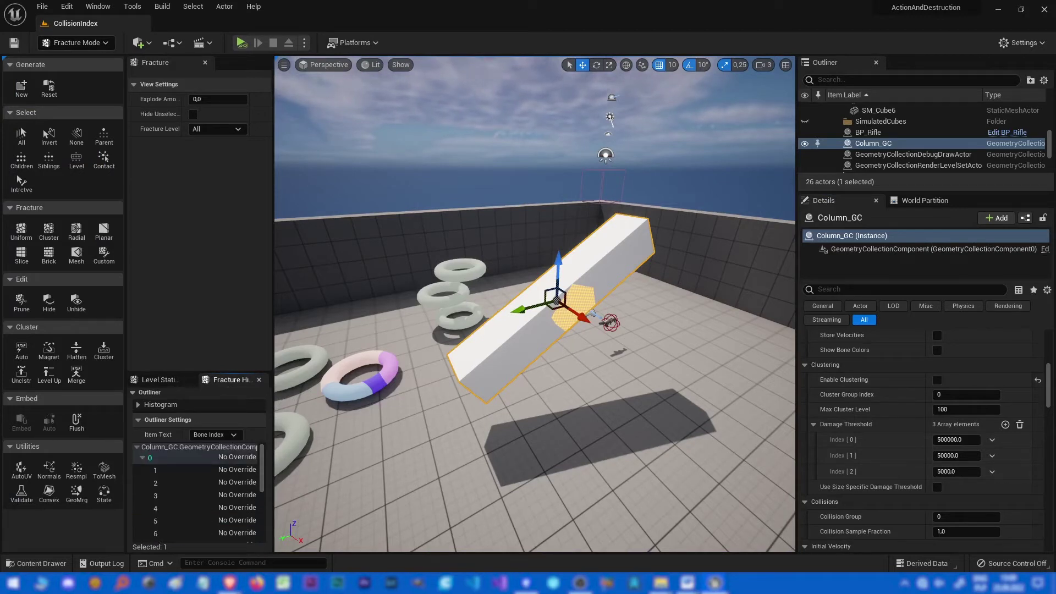
left_click(160, 380)
Fracture all bones of Column_GC with a Uniform Voronoi fracture using a minimum and maximum of 100 sites.
left_click(21, 135)
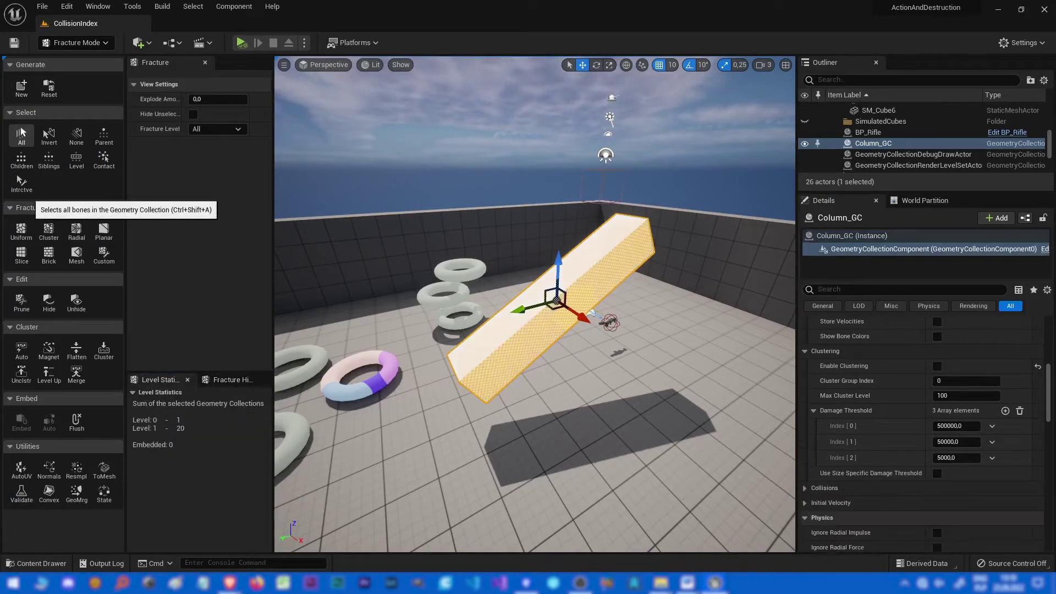
left_click(22, 231)
left_click(212, 159)
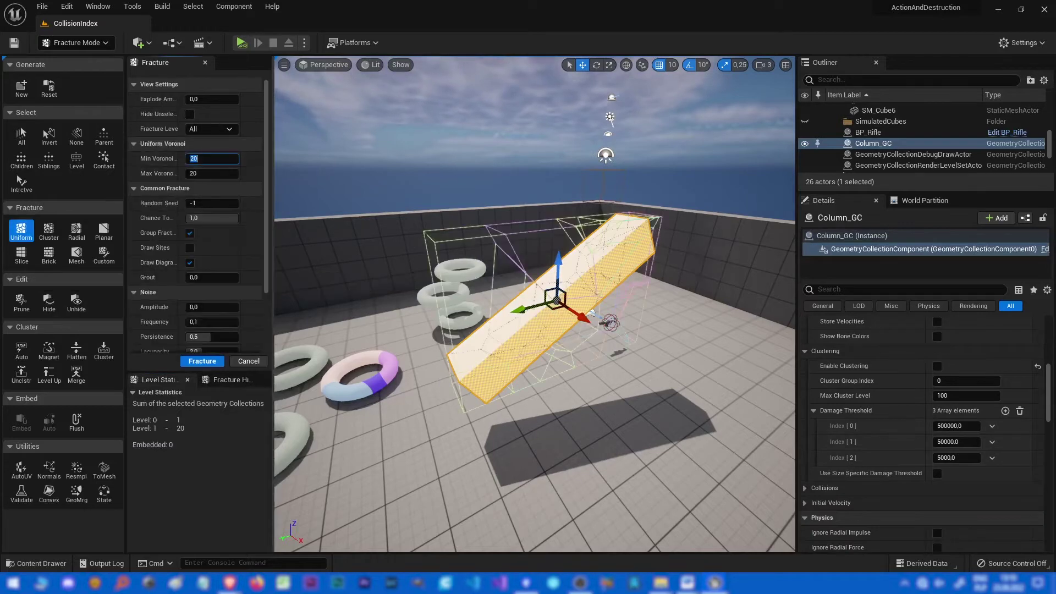
type("100")
key("Tab")
key("Tab")
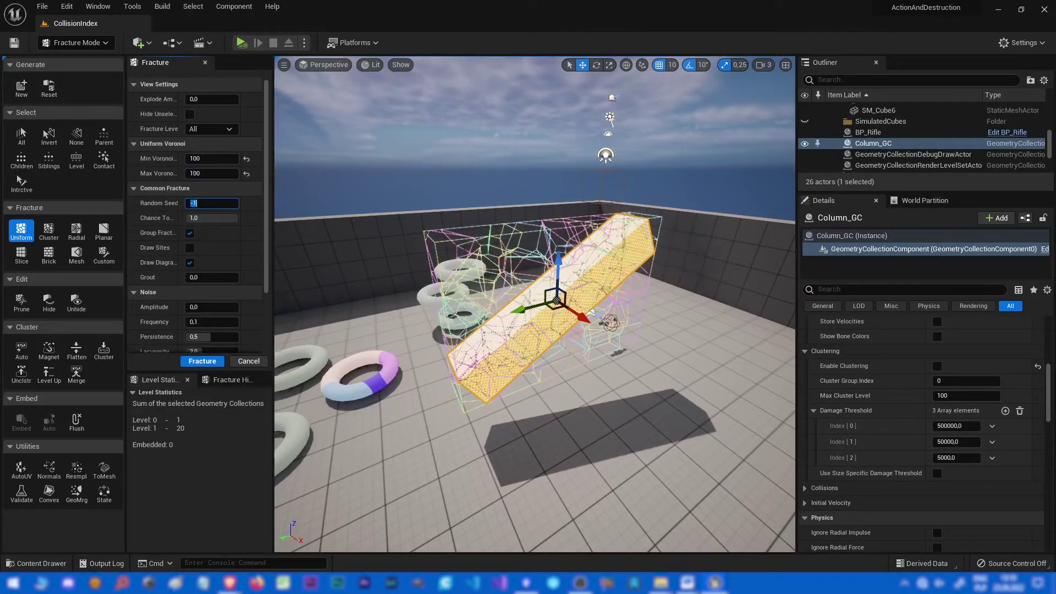
left_click(202, 361)
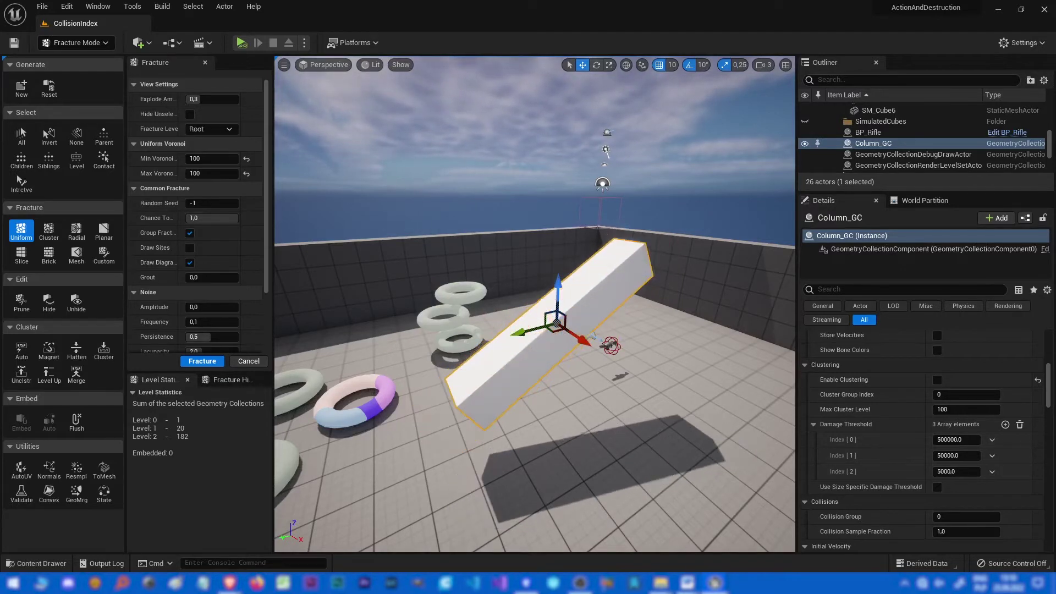
Return to Select mode, simulate the refractured Column_GC with clustering disabled, and stop the simulation.
left_click(76, 42)
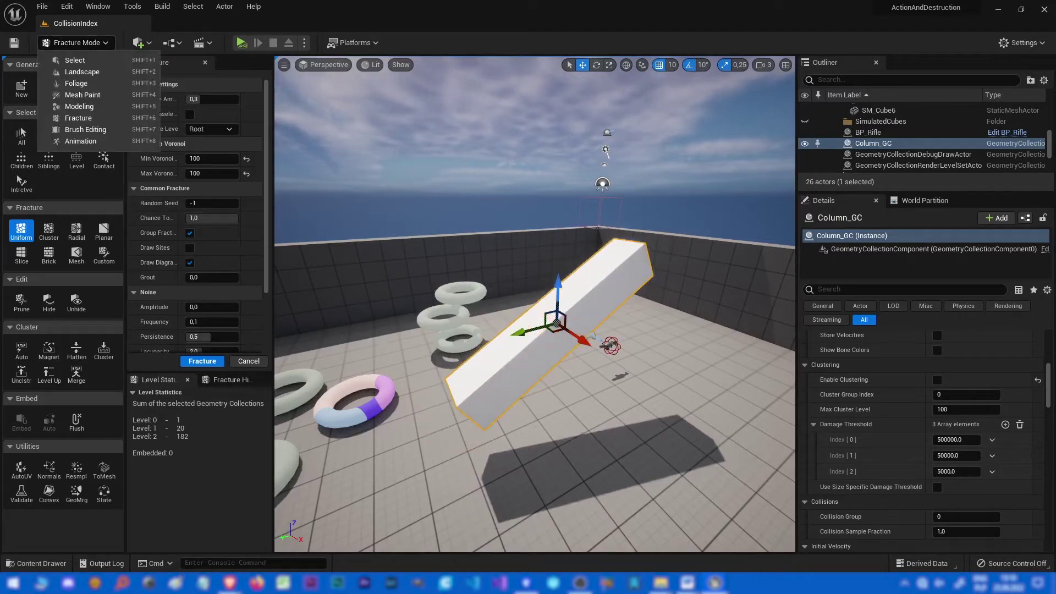
left_click(78, 58)
right_click_drag(398, 304, 374, 320)
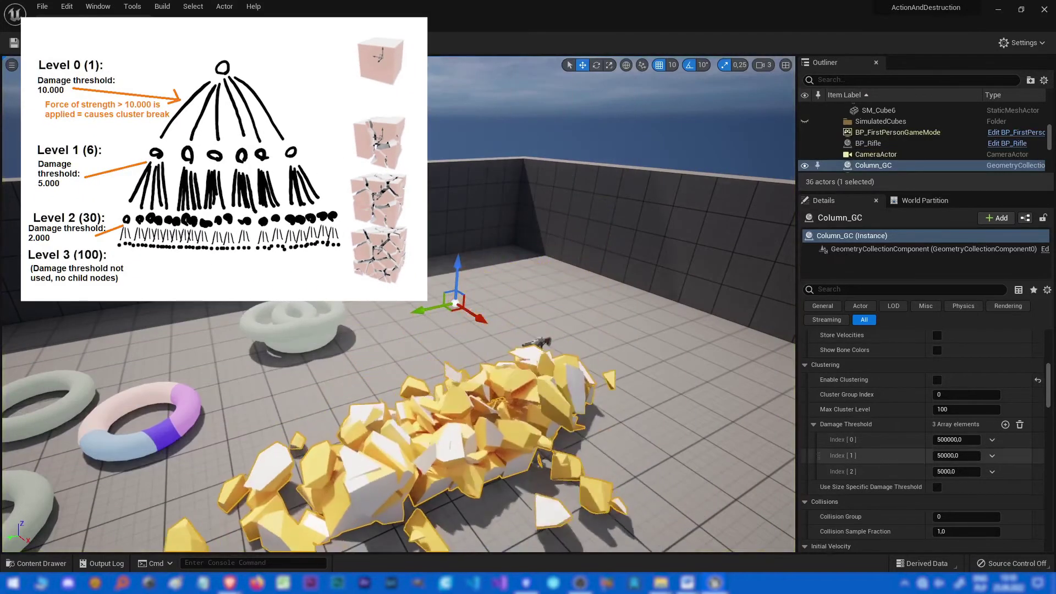
key("Escape")
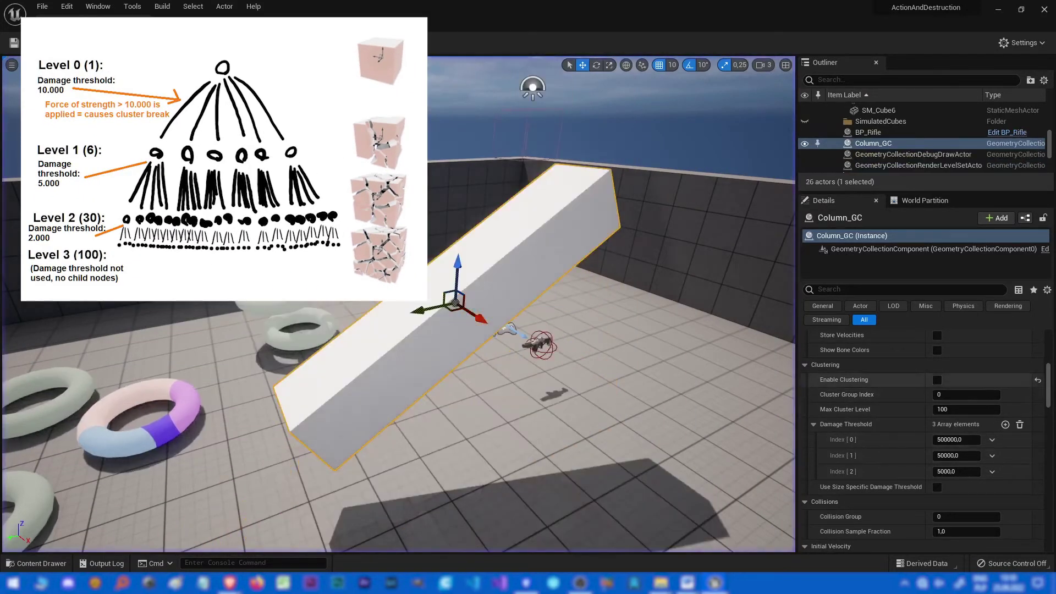
Turn on Enable Clustering for Column_GC, set Max Cluster Level to 0, and run and stop a simulation.
left_click(937, 379)
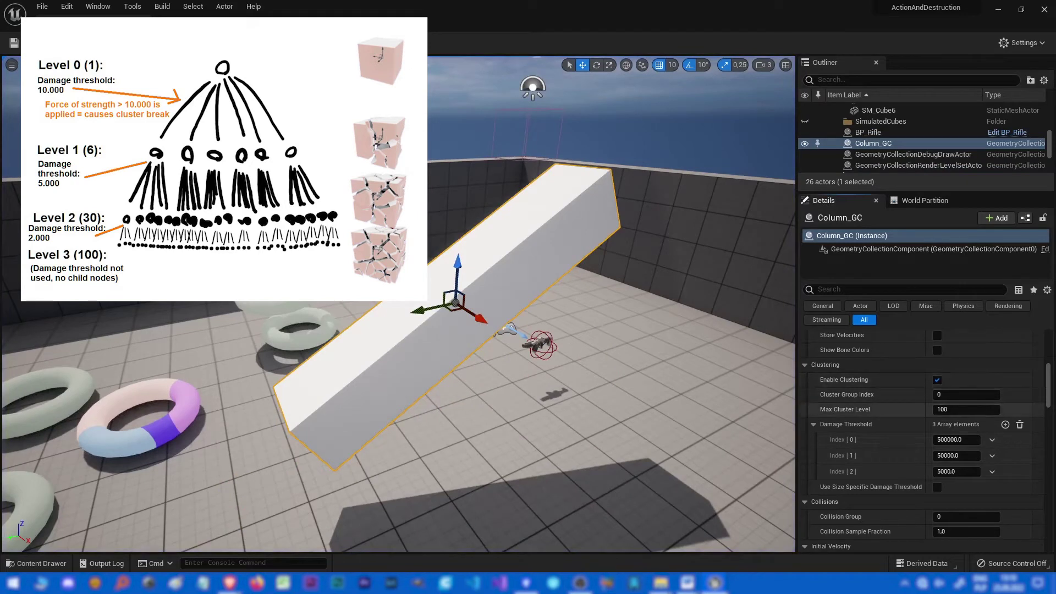
left_click(965, 409)
type("0")
key("Return")
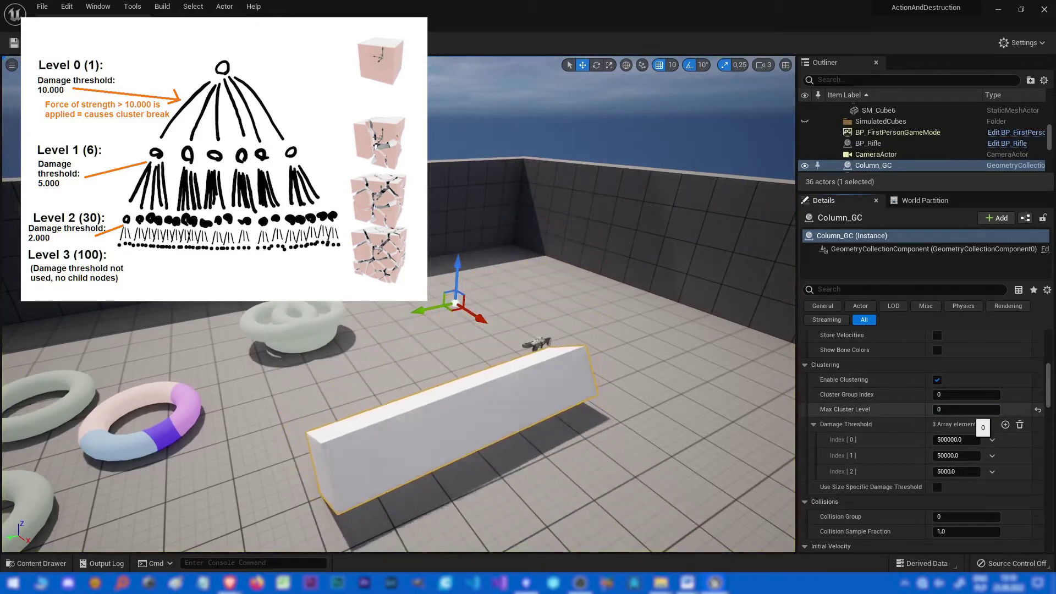
key("Escape")
Set Column_GC's Max Cluster Level to 1, and run and stop a simulation.
left_click(970, 410)
type("1")
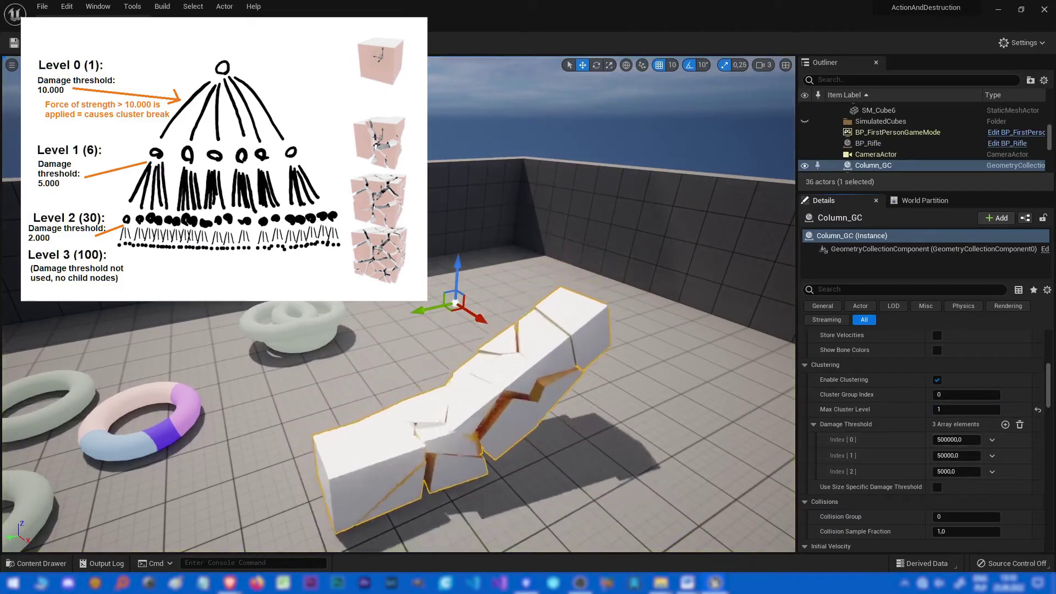
key("Escape")
Simulate Column_GC with Max Cluster Level 2, stop the simulation, and set the level back to 100.
left_click(967, 409)
type("2")
key("Tab")
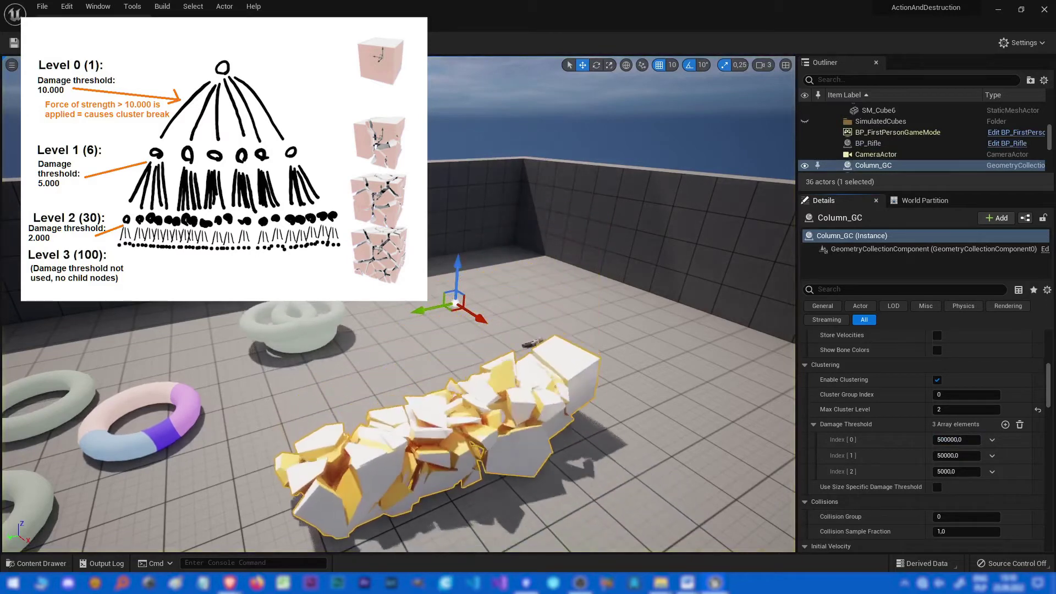
key("Escape")
type("100")
key("Tab")
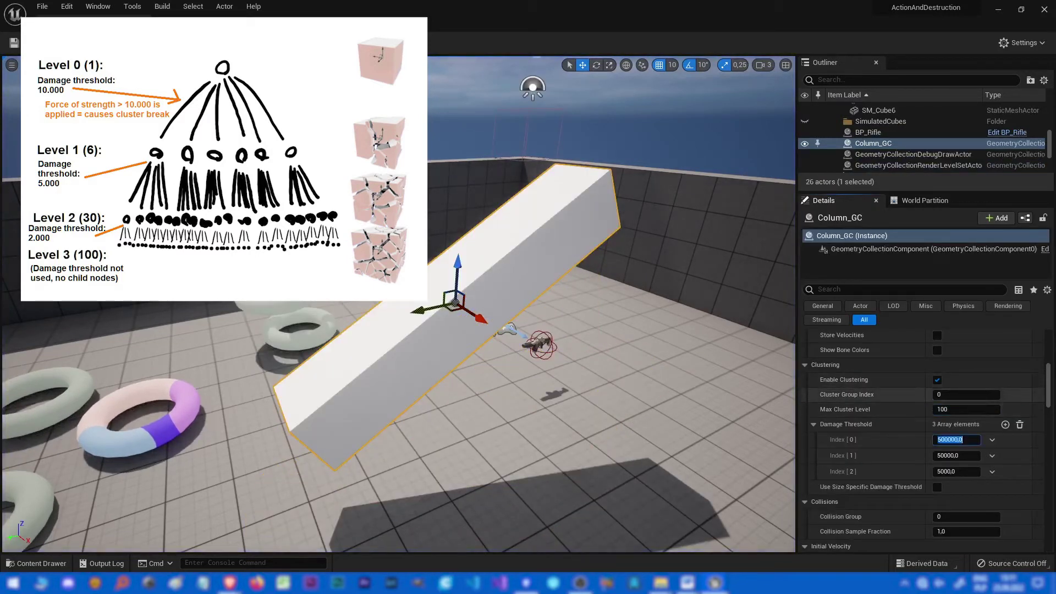
Set Column_GC's Damage Threshold Index [0] to 500000000, and run and stop a simulation.
scroll(960, 434, "down", 1)
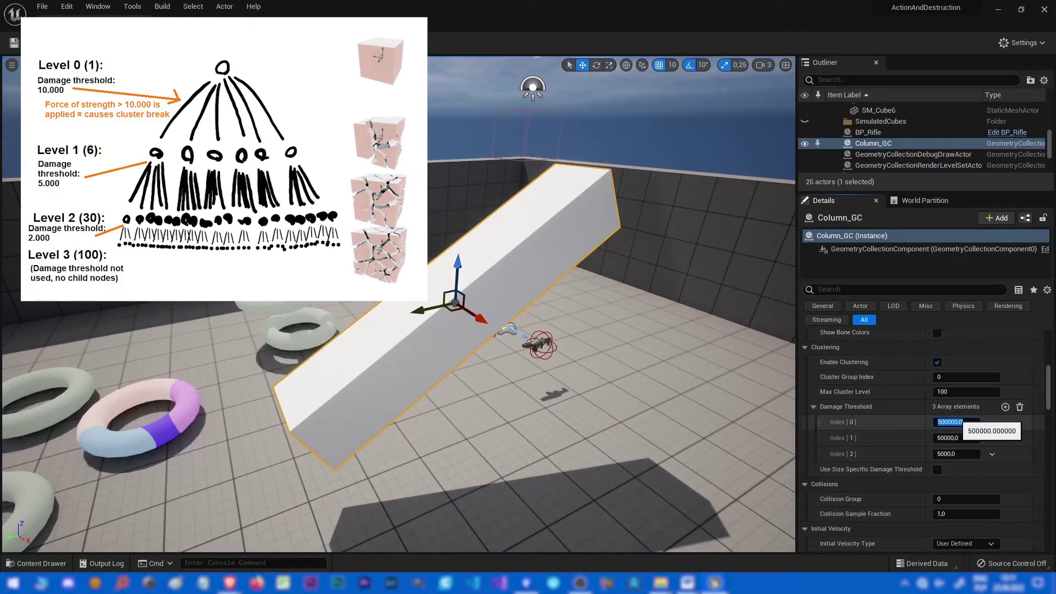
type("500000000")
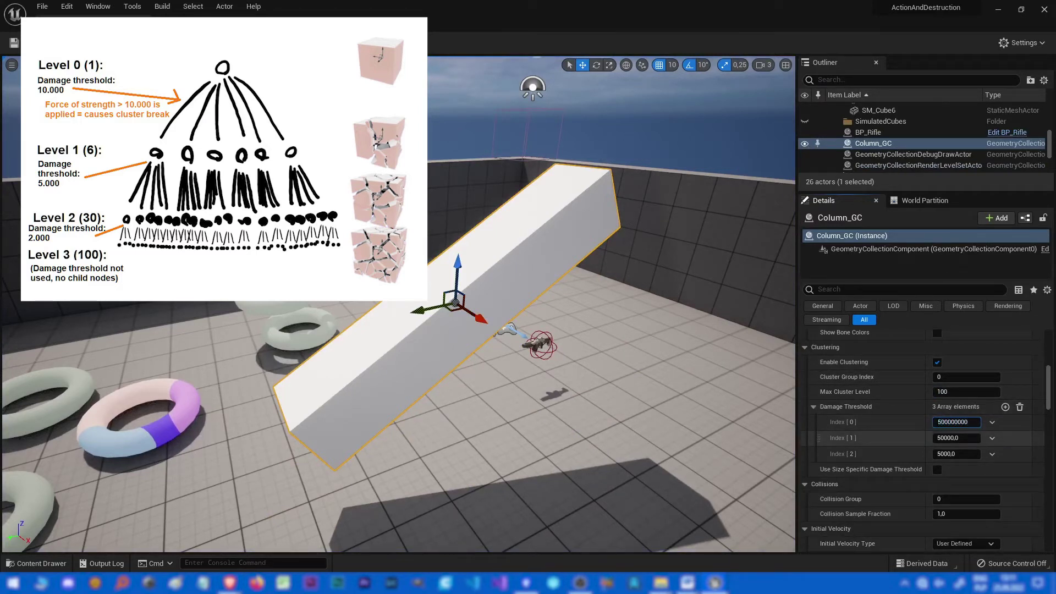
key("Tab")
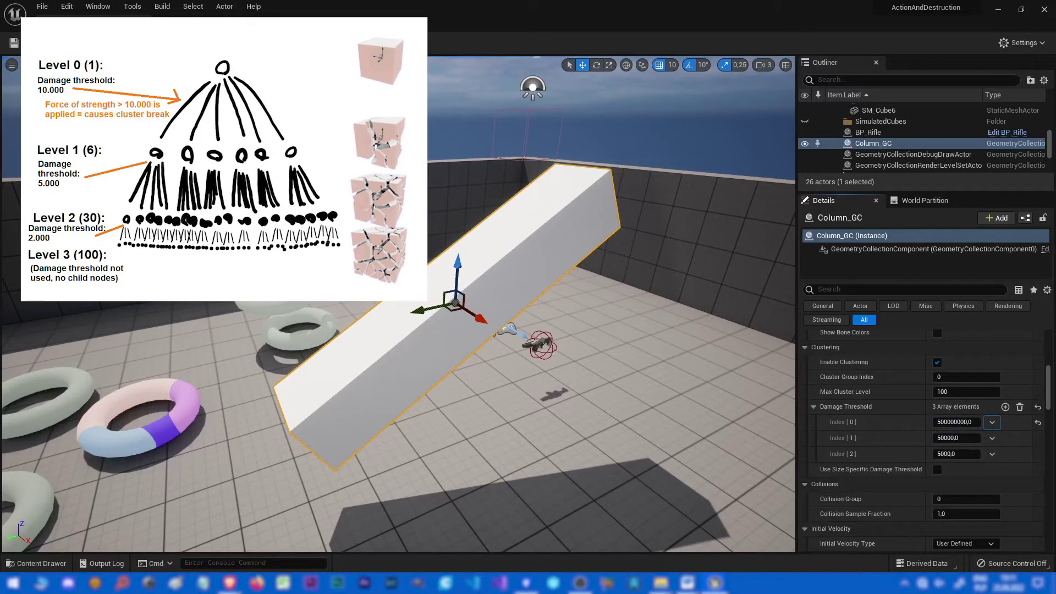
key("alt+s")
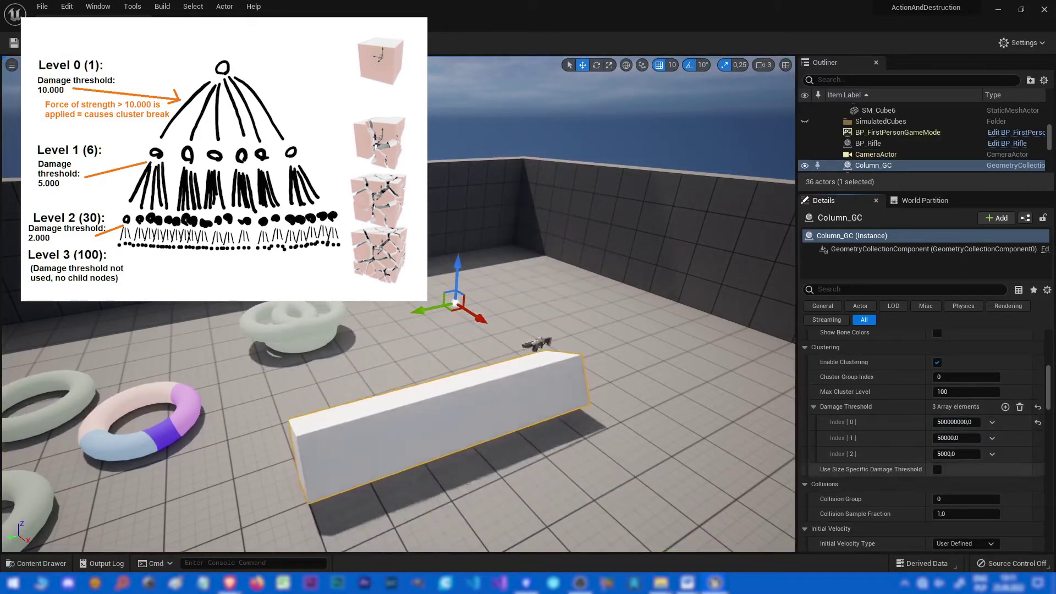
key("Escape")
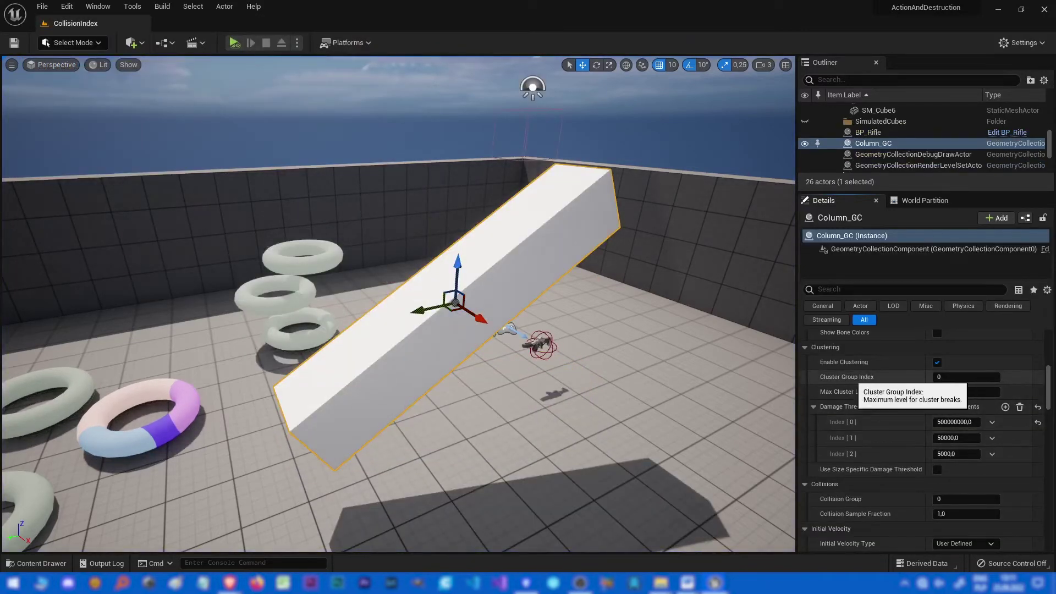
Open the ClusterIndex level from the FirstPerson Maps folder without saving the current changes, and bring its three columns into view.
right_click_drag(399, 303, 365, 314)
key("ctrl+space")
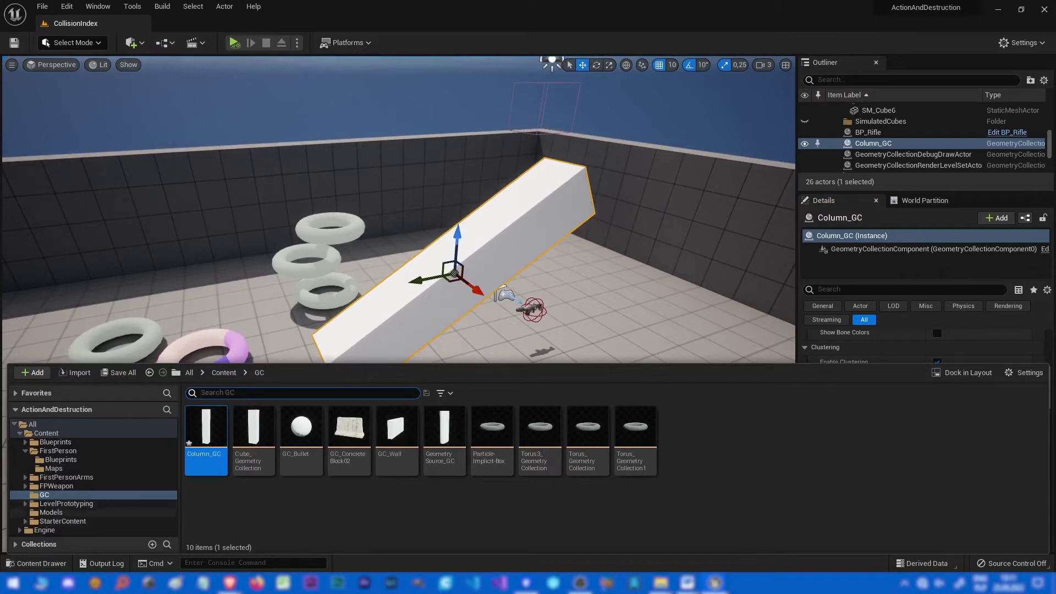
left_click(53, 468)
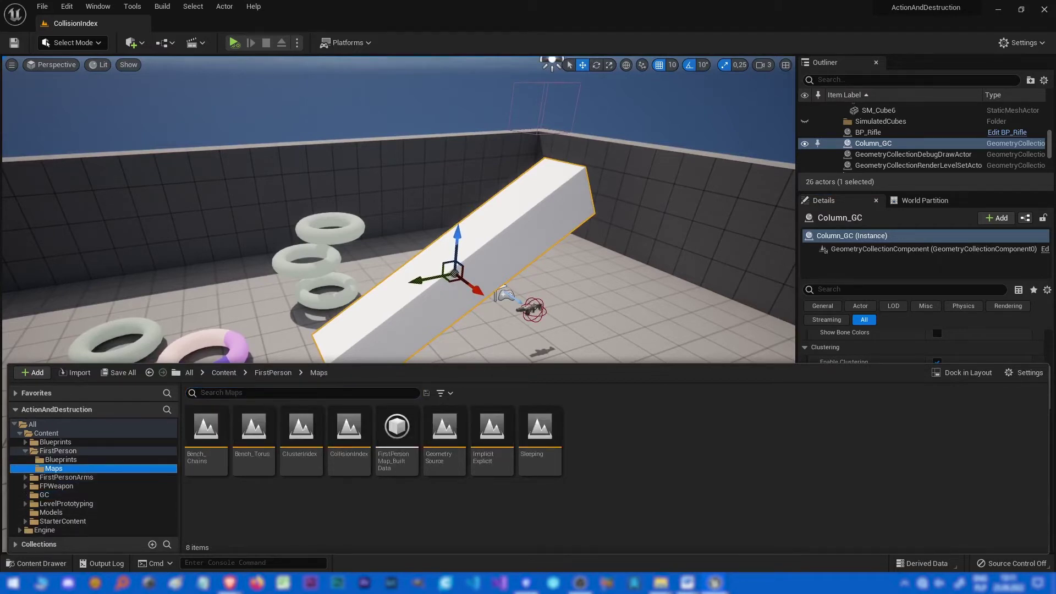
double_click(301, 429)
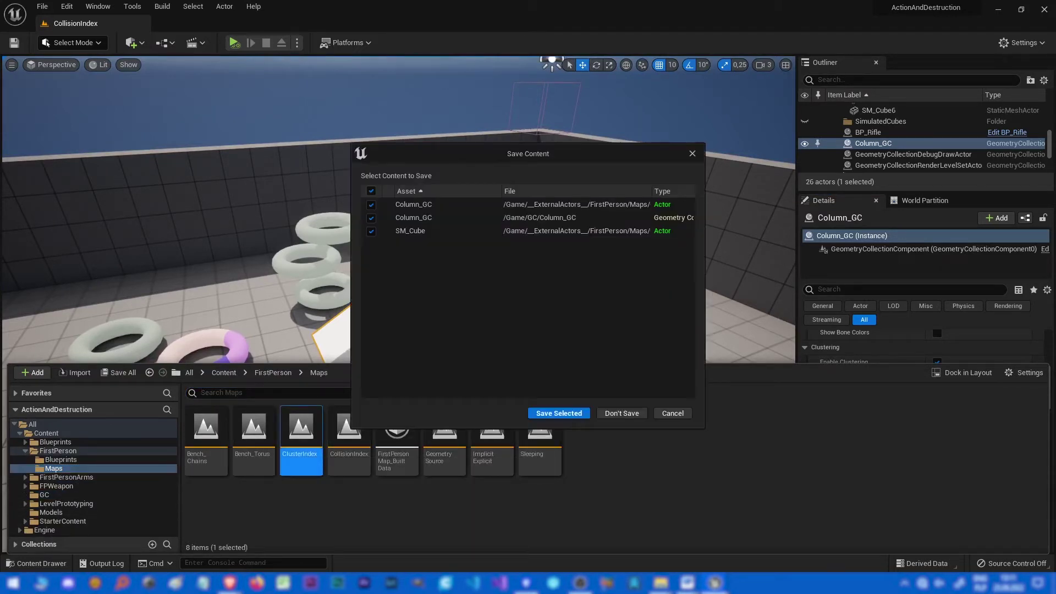
left_click(620, 413)
right_click_drag(398, 304, 467, 295)
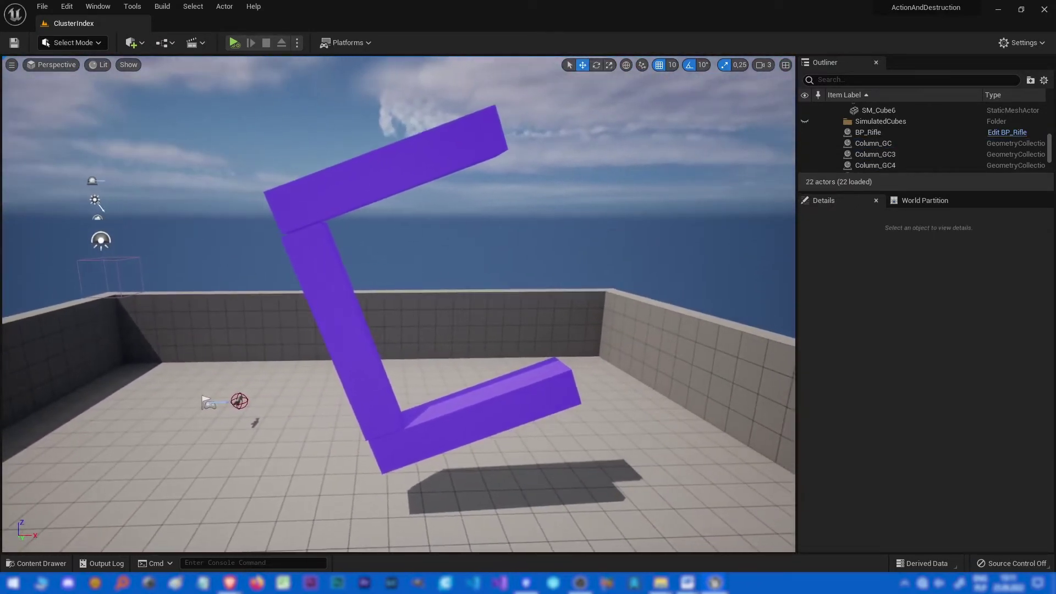
Examine the clustering settings of Column_GC, Column_GC3 and Column_GC4, comparing their Cluster Group Index values.
left_click(473, 413)
left_click(341, 330)
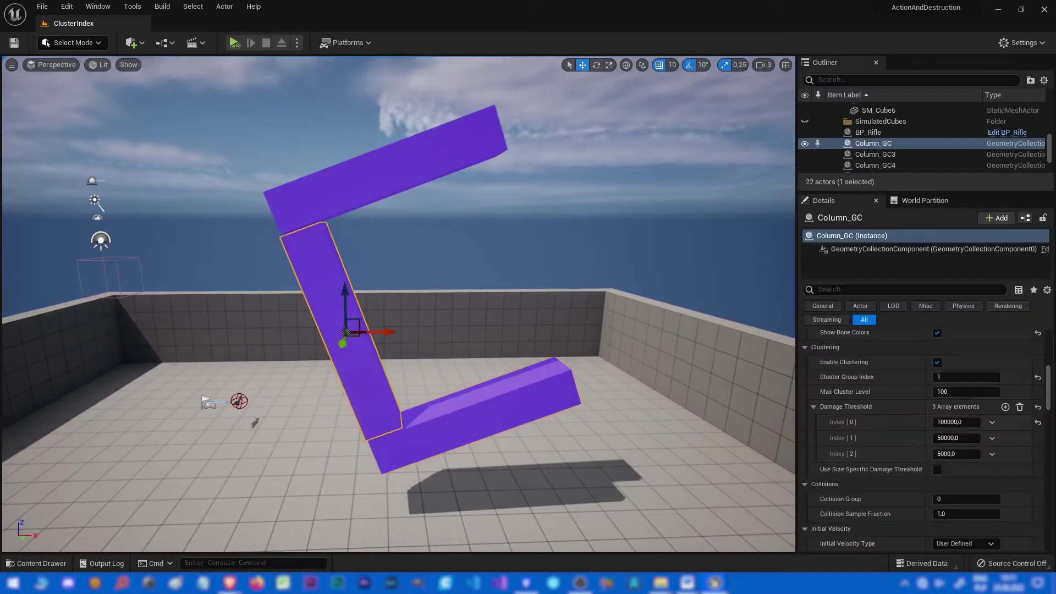
left_click(385, 170)
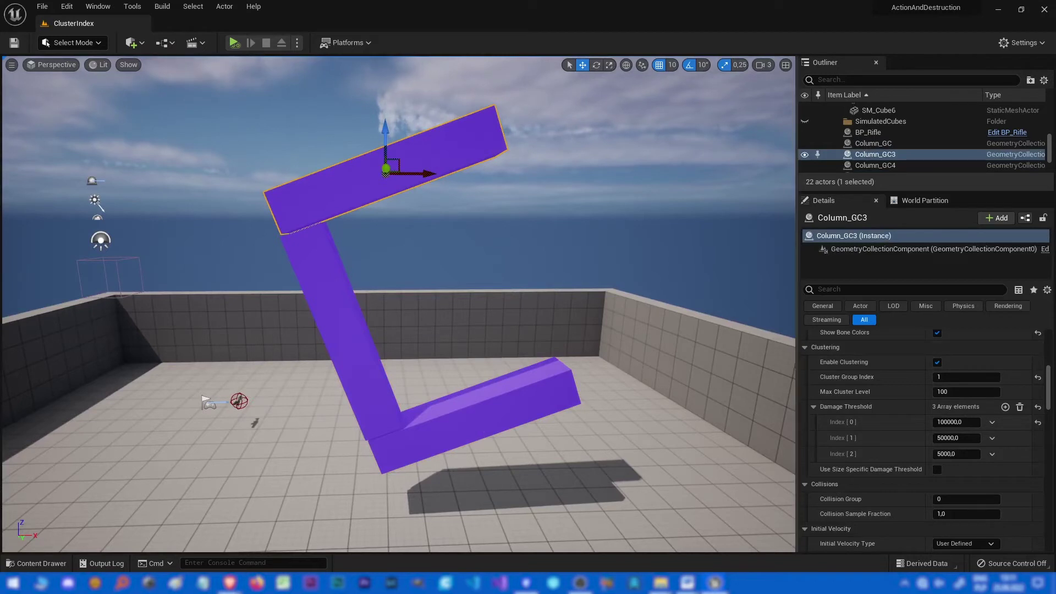
left_click(473, 412)
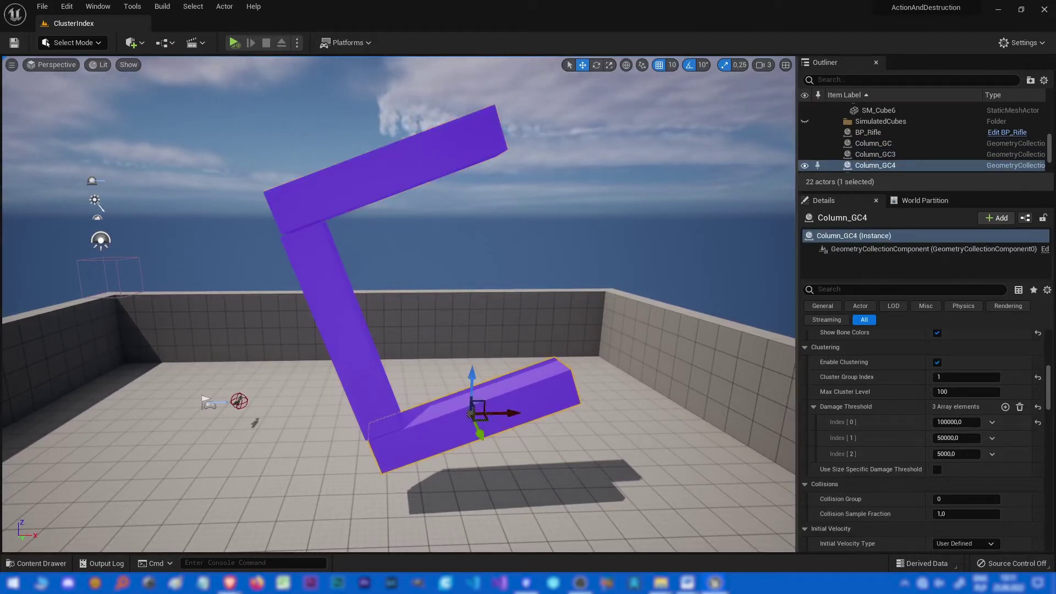
left_click(341, 325)
left_click(385, 171)
left_click(341, 325)
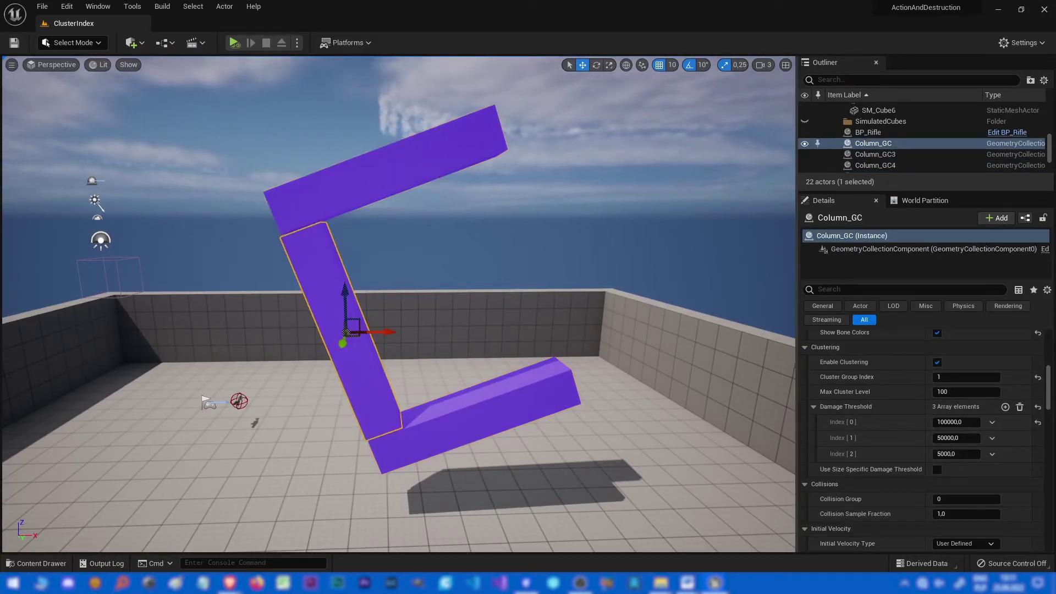
Select all three connected columns together, and run and stop a simulation with their shared Cluster Group Index.
left_click(471, 399)
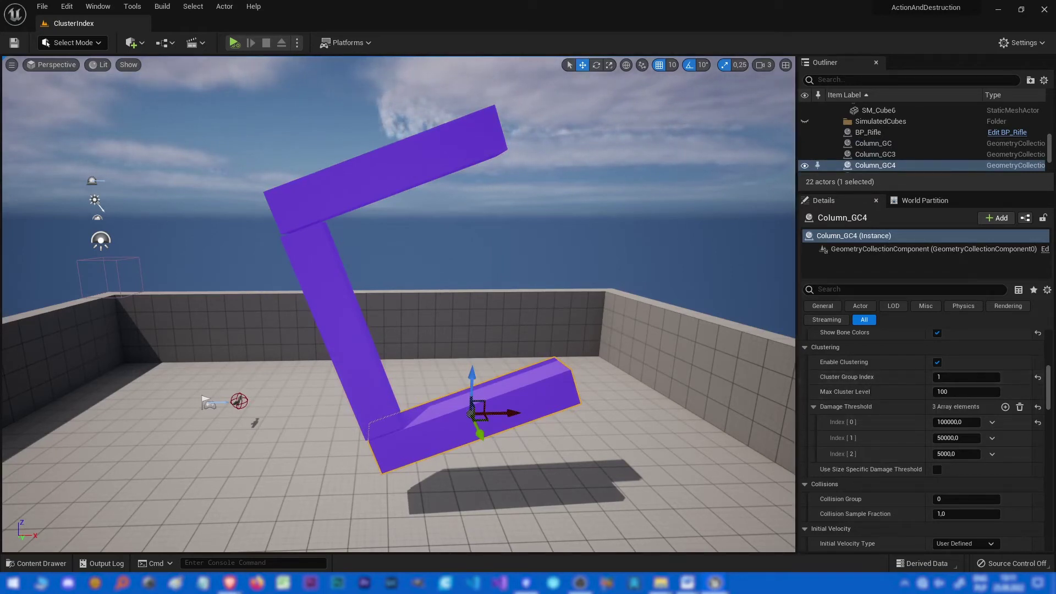
left_click(341, 324, "ctrl")
left_click(385, 171, "ctrl")
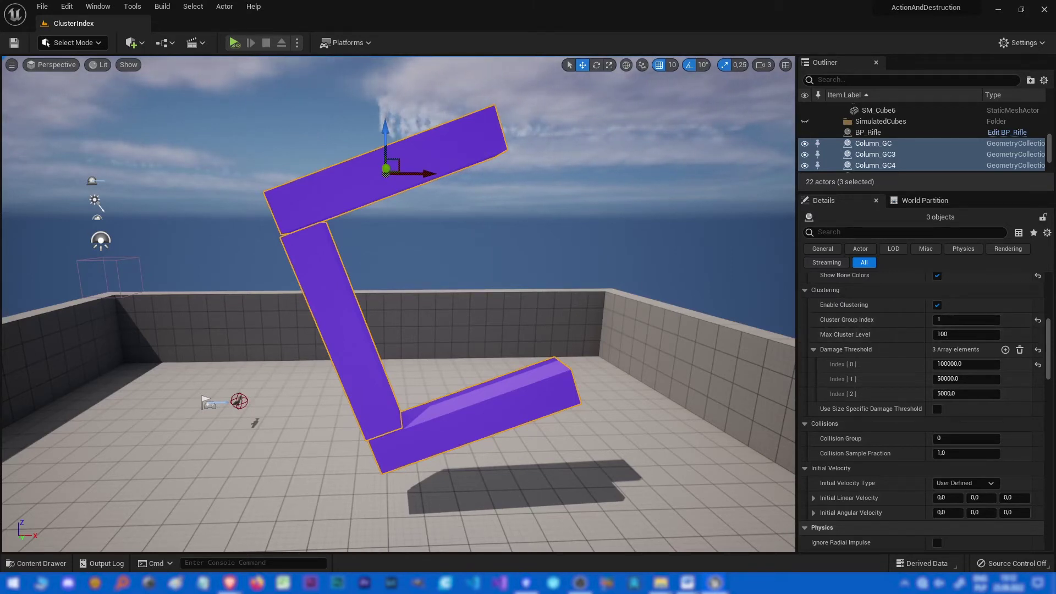
left_click(233, 43)
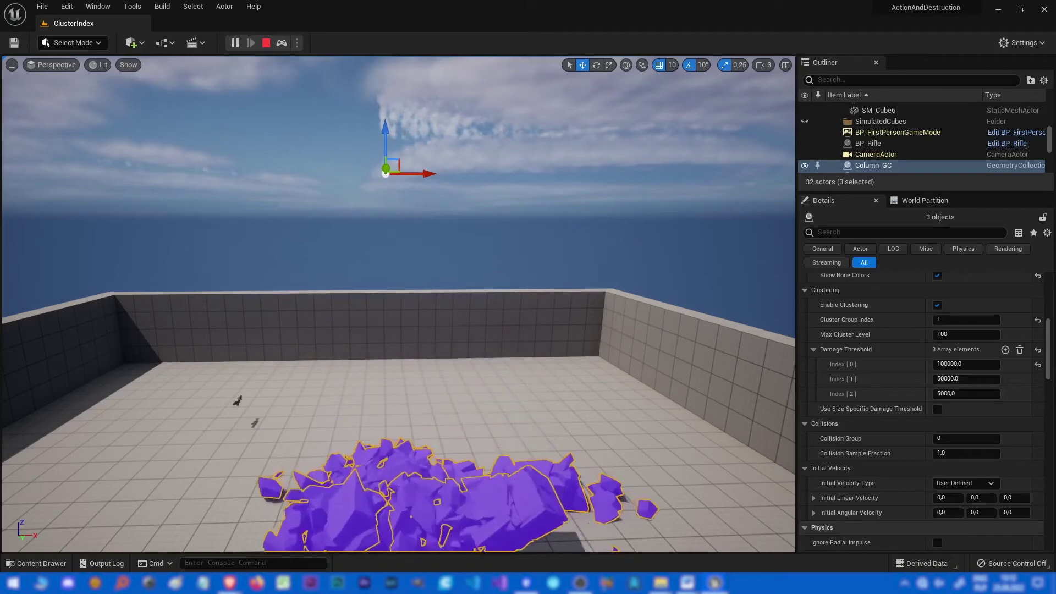
key("Escape")
Set the Cluster Group Index of the three selected columns to 0, and run and stop a simulation.
left_click(963, 320)
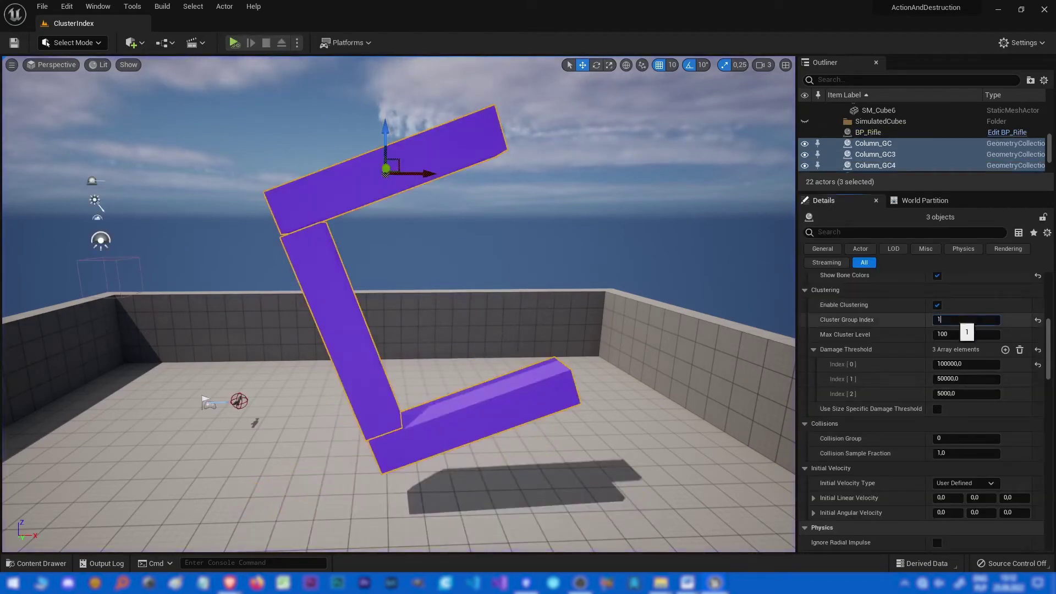
type("0")
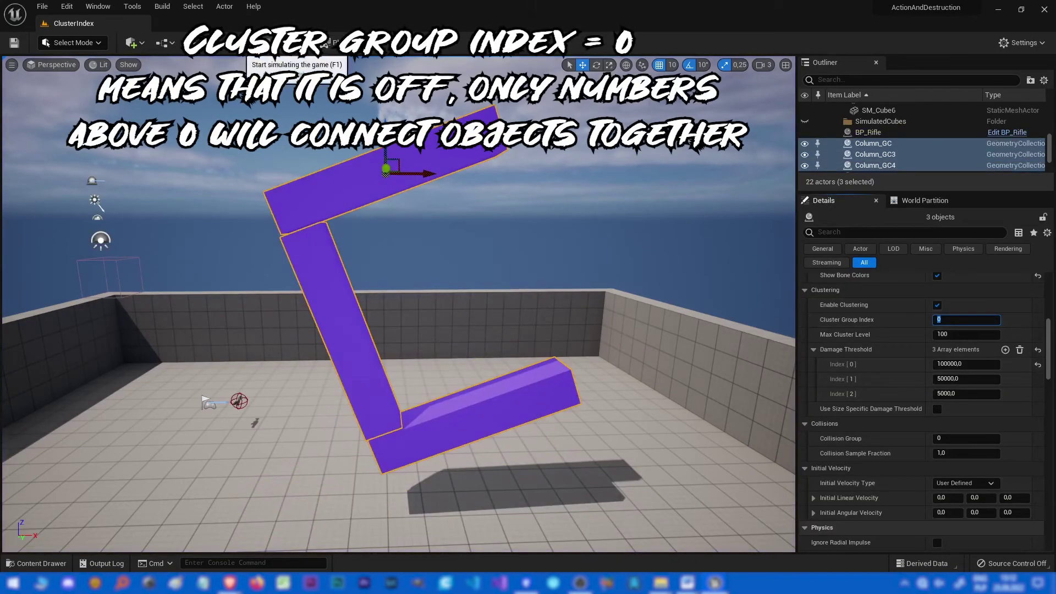
left_click(236, 43)
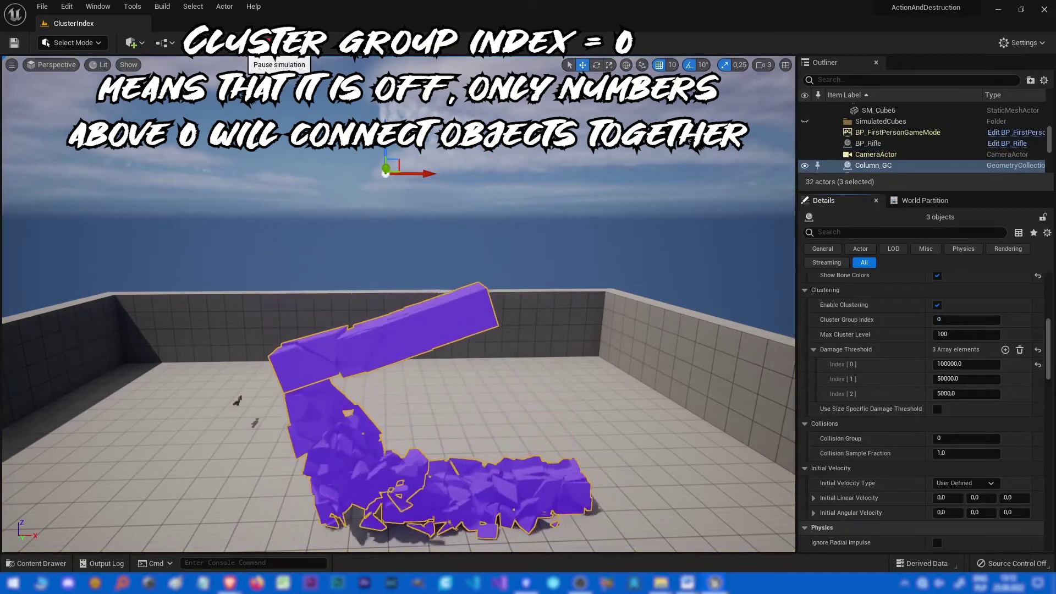
key("Escape")
Set the Cluster Group Index of the three selected columns to 1, and run and stop a simulation.
left_click(963, 320)
type("1")
key("Tab")
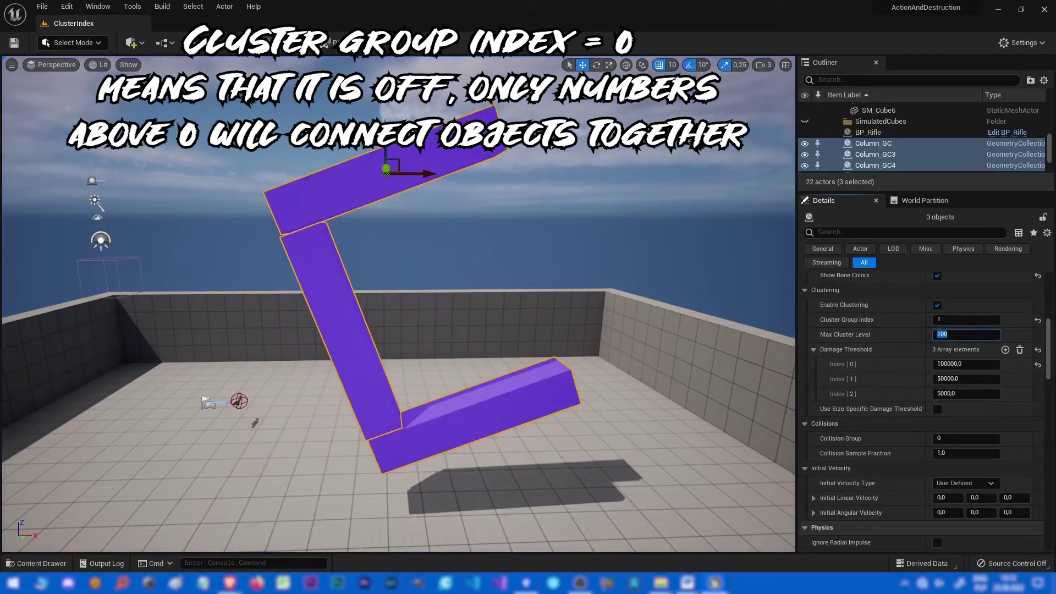
key("alt+s")
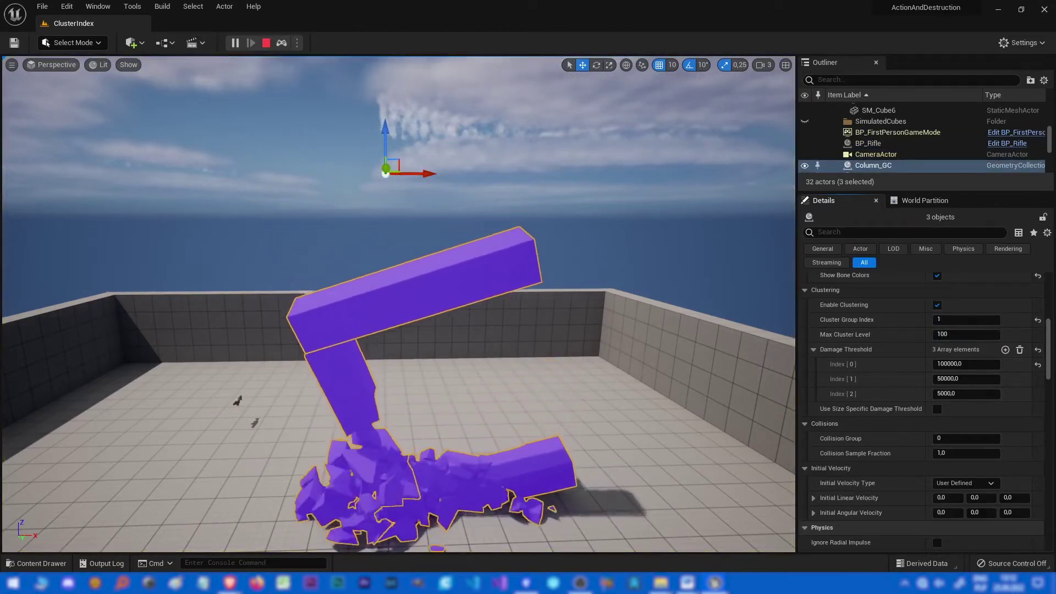
key("Escape")
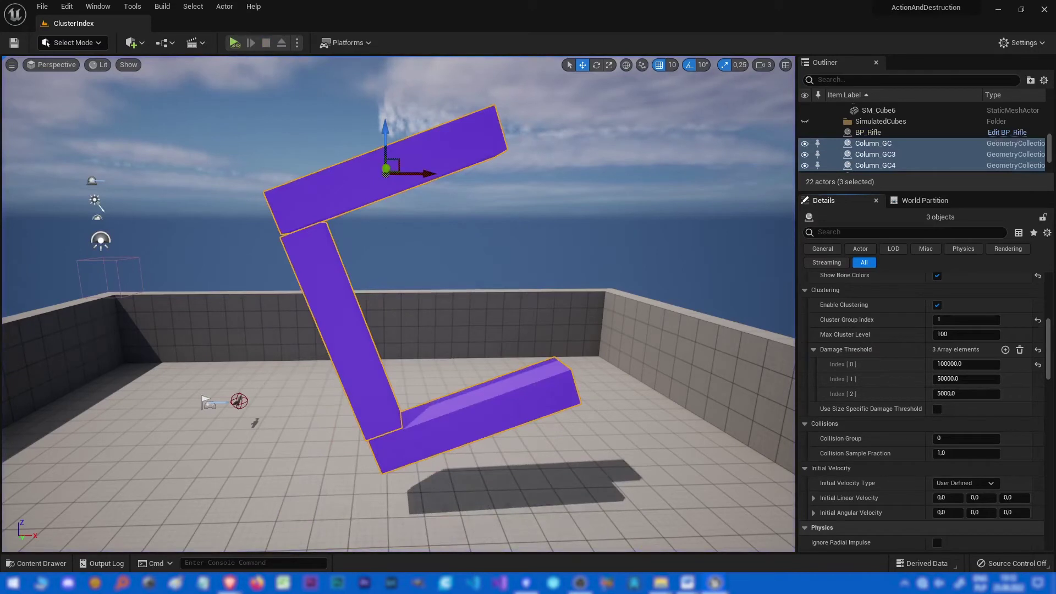
Set the Cluster Group Index of only the middle column, Column_GC, to 0, and run and stop a simulation.
left_click(472, 413)
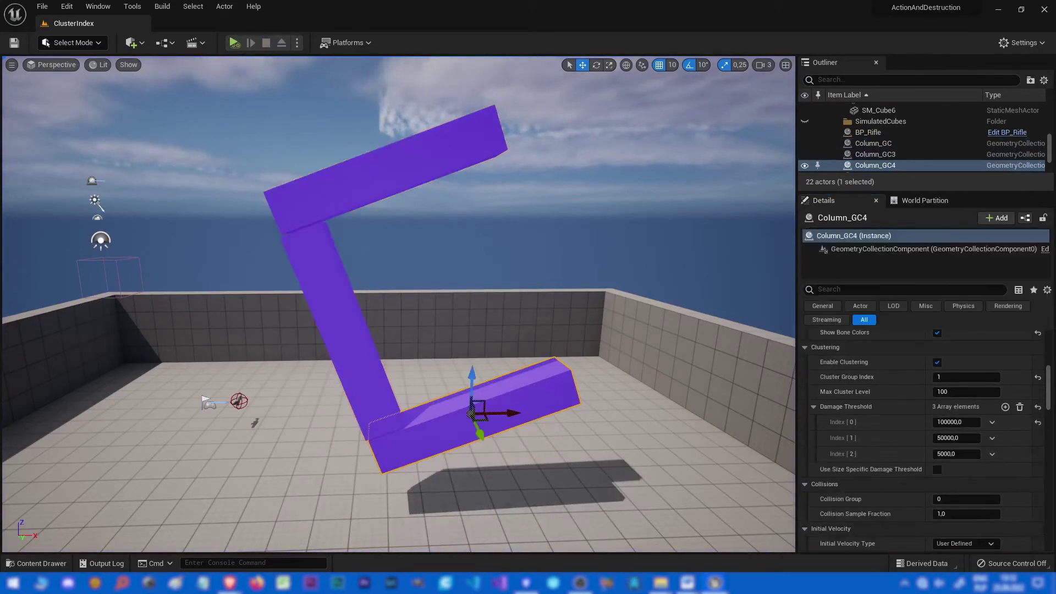
left_click(385, 171, "ctrl")
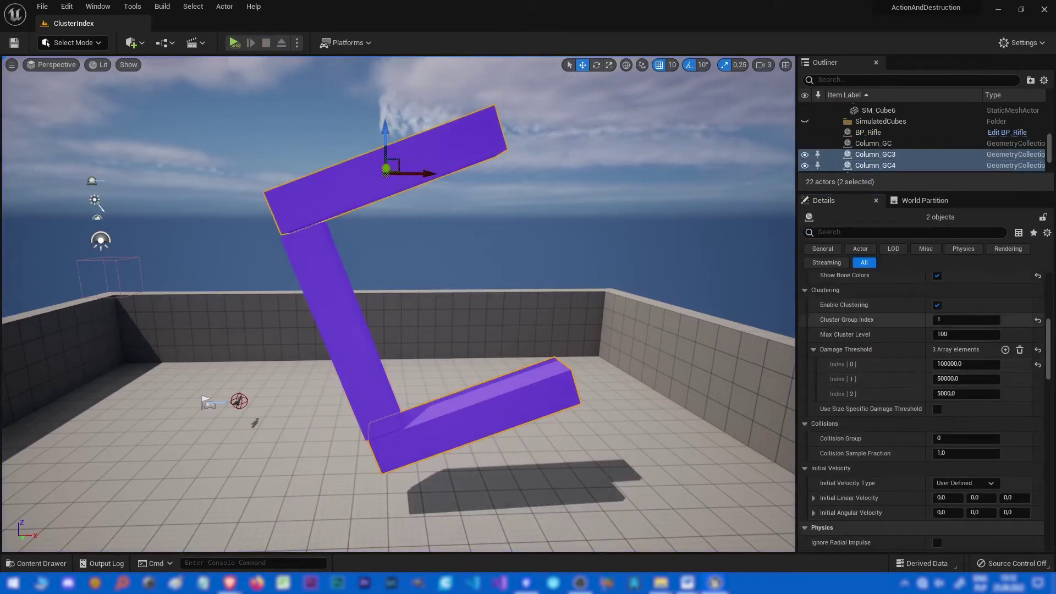
left_click(341, 330)
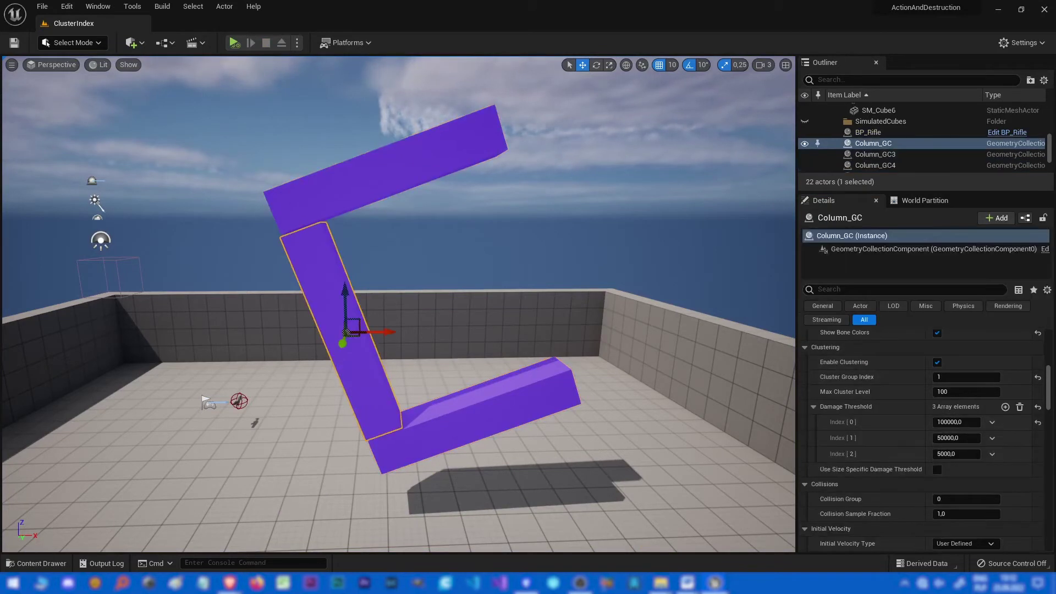
left_click(965, 376)
type("0")
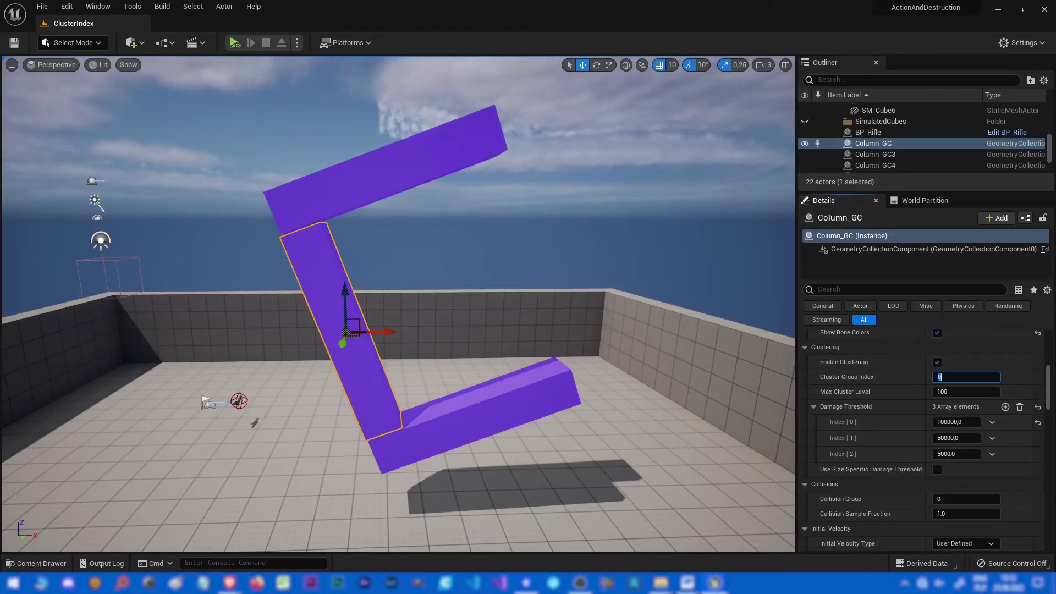
key("alt+s")
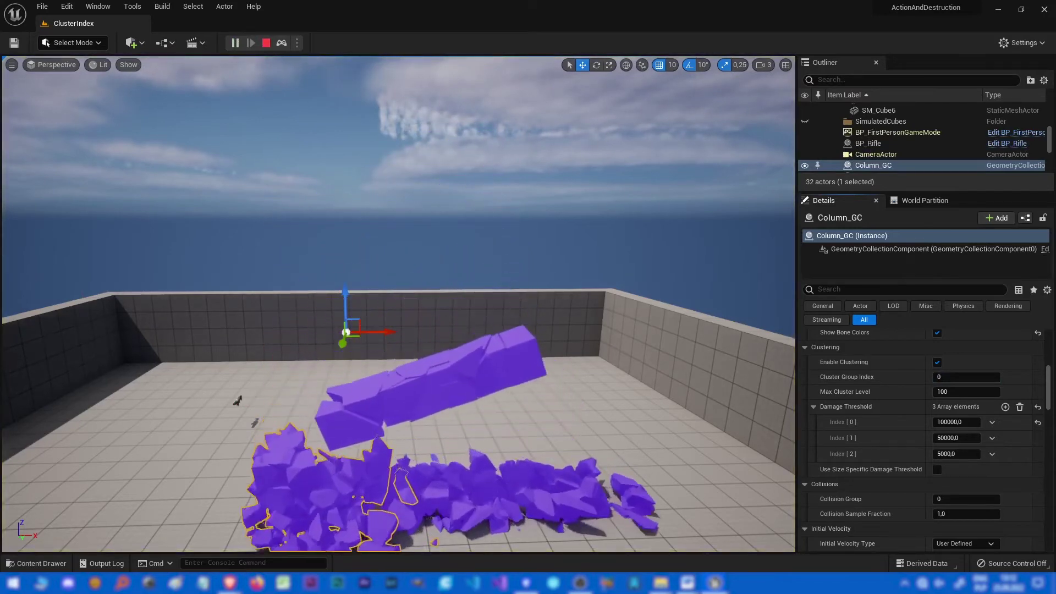
key("Escape")
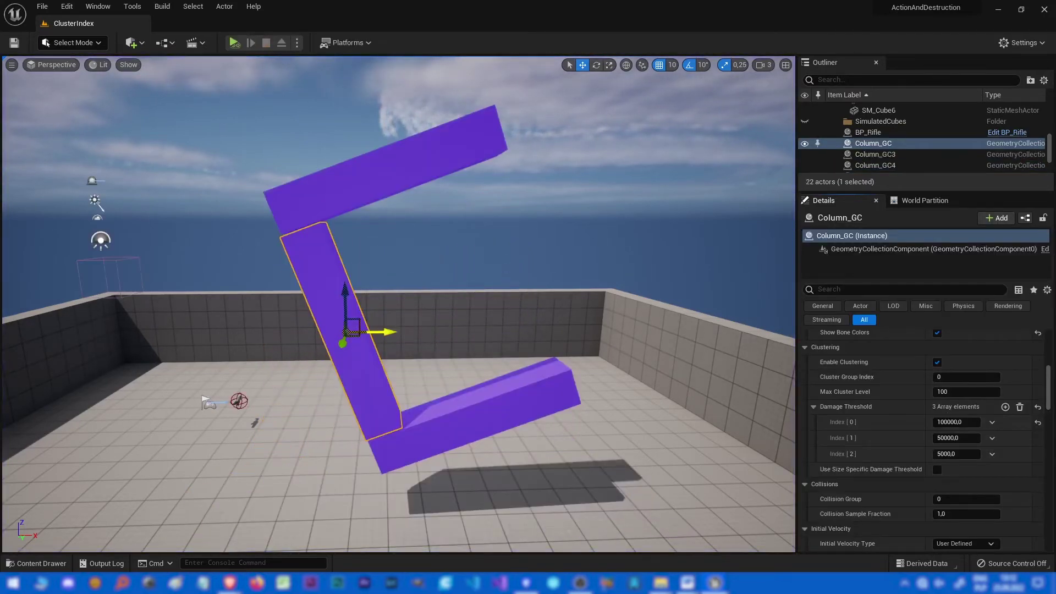
Test a simulation with the middle column moved away from the other two along the X axis, and undo the move.
left_click_drag(388, 332, 261, 333)
key("alt+s")
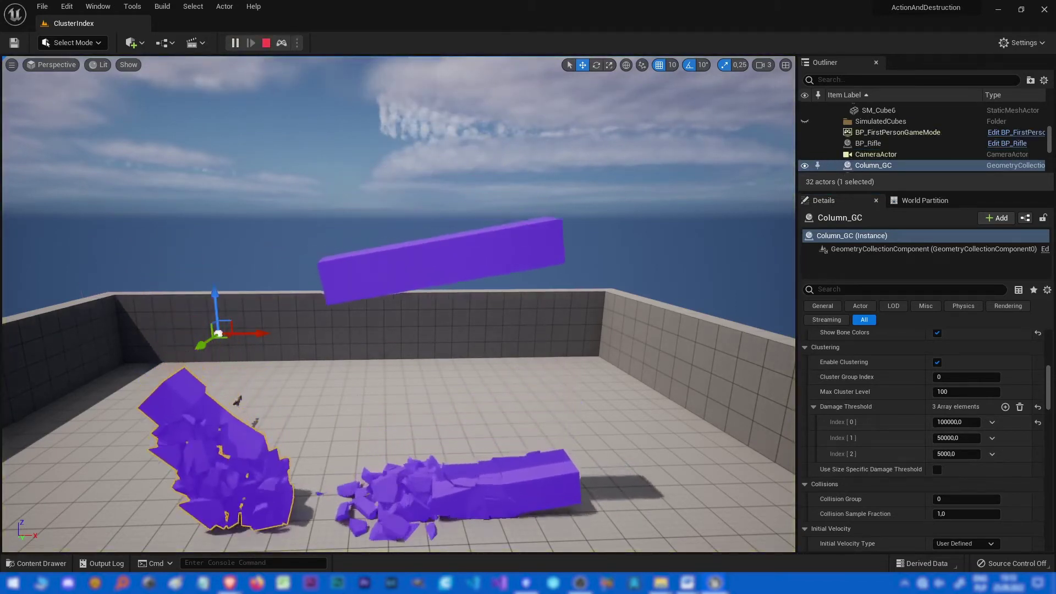
key("Escape")
right_click_drag(398, 305, 423, 318)
key("ctrl+z")
key("ctrl+z")
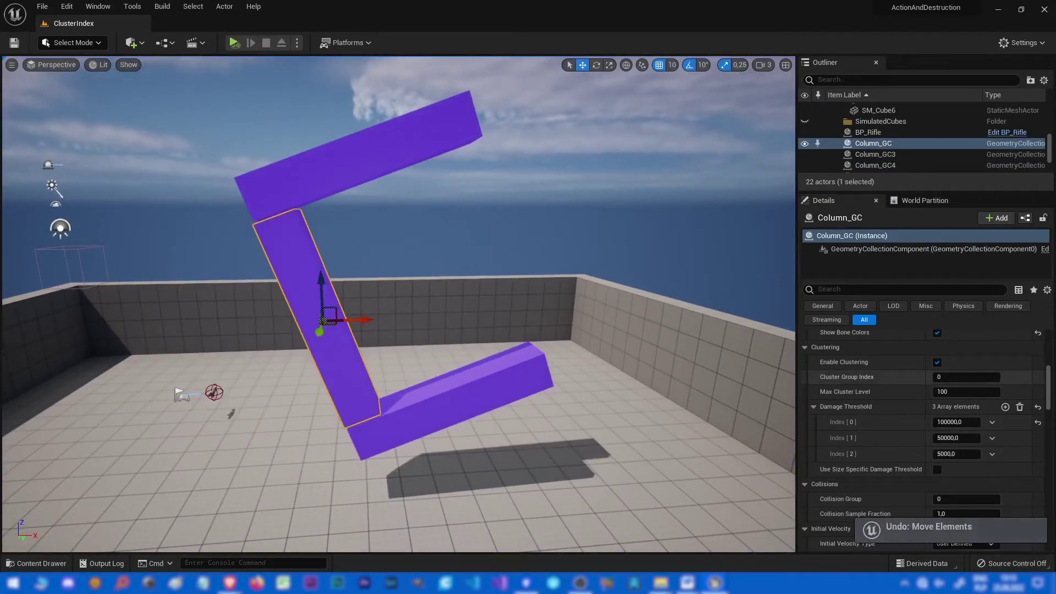
Examine the middle column's Damage Threshold levels and the Use Size Specific Damage Threshold option.
scroll(857, 388, "down", 2)
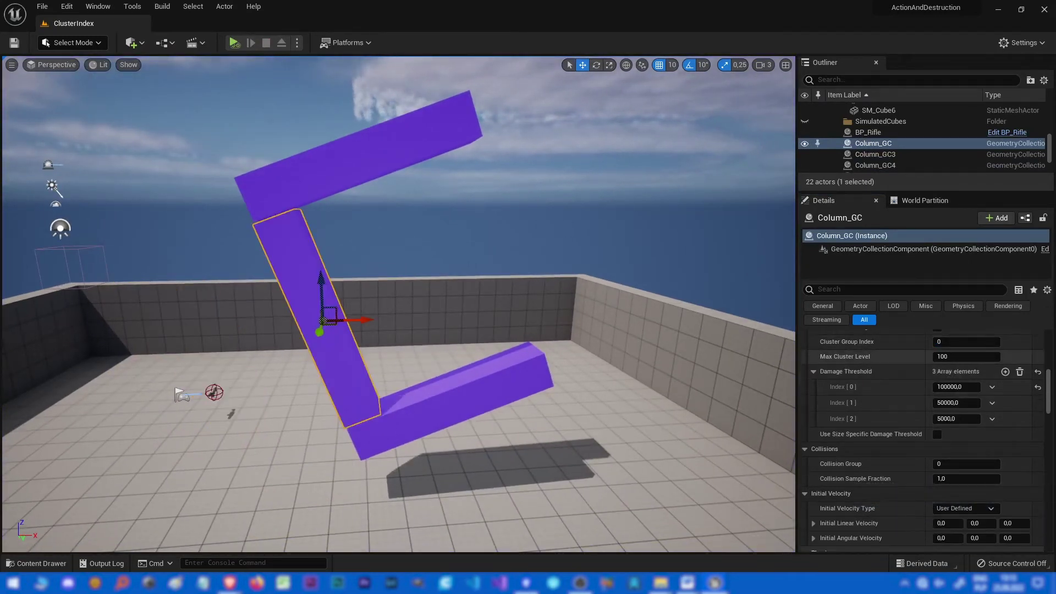
left_click(813, 371)
left_click(813, 371)
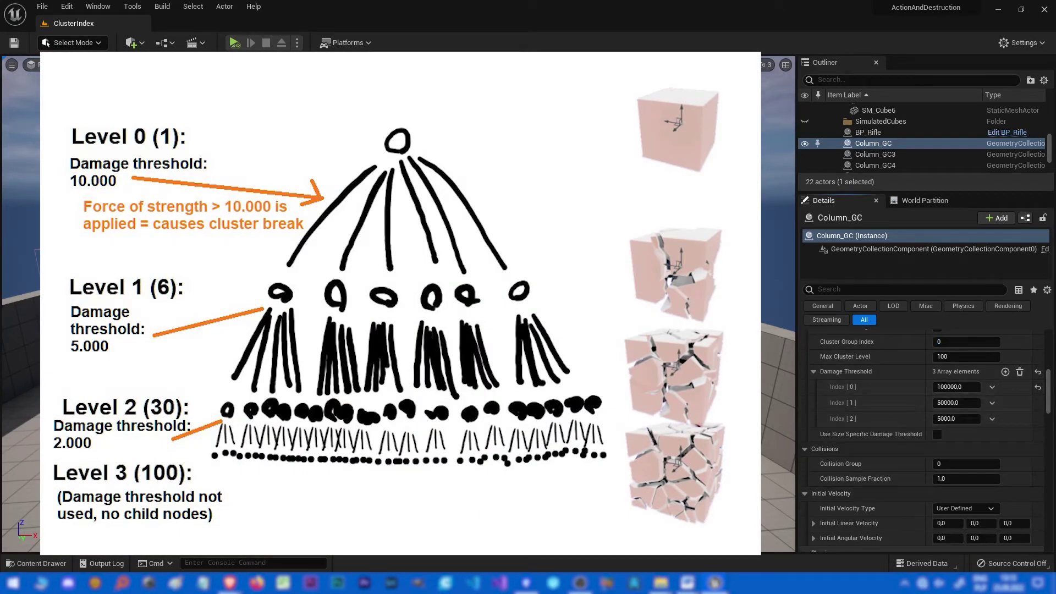
left_click(962, 386)
left_click(947, 386)
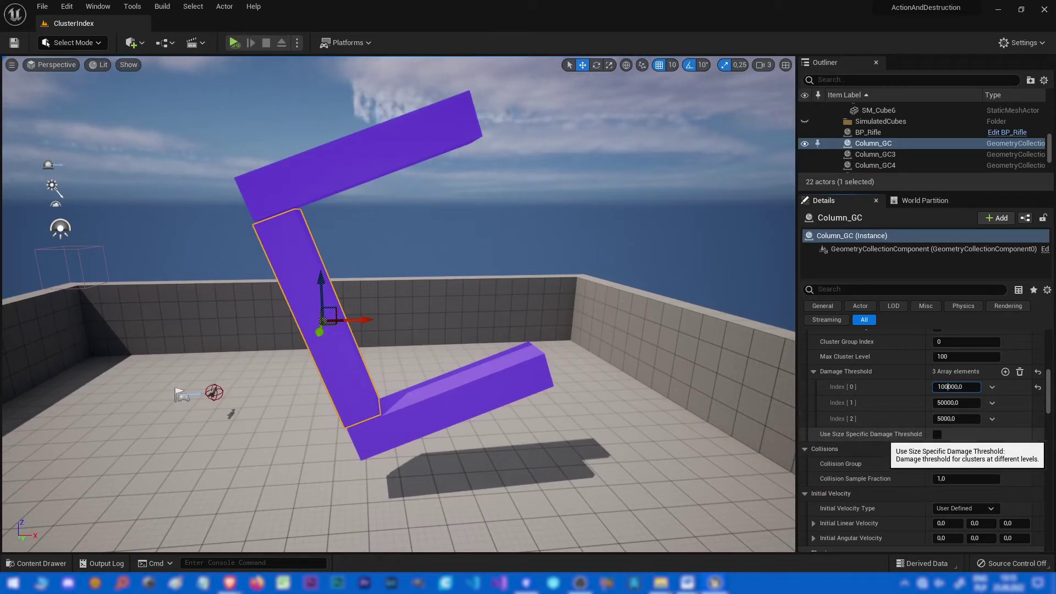
scroll(924, 440, "down", 2)
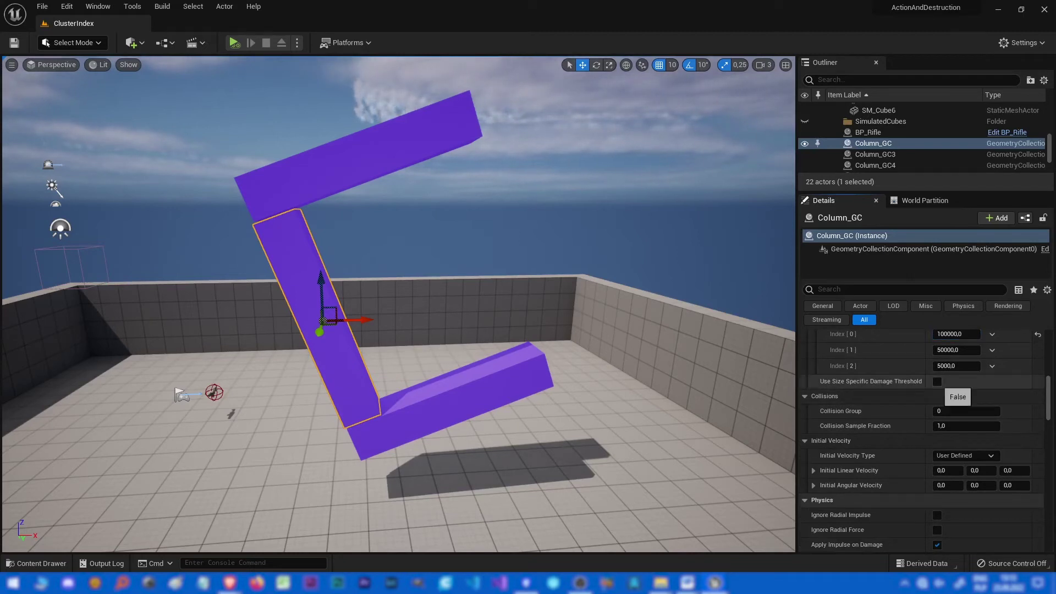
Compare the clustering settings of the three columns selected together and individually, and review Column_GC's Collisions settings.
left_click(462, 401, "ctrl")
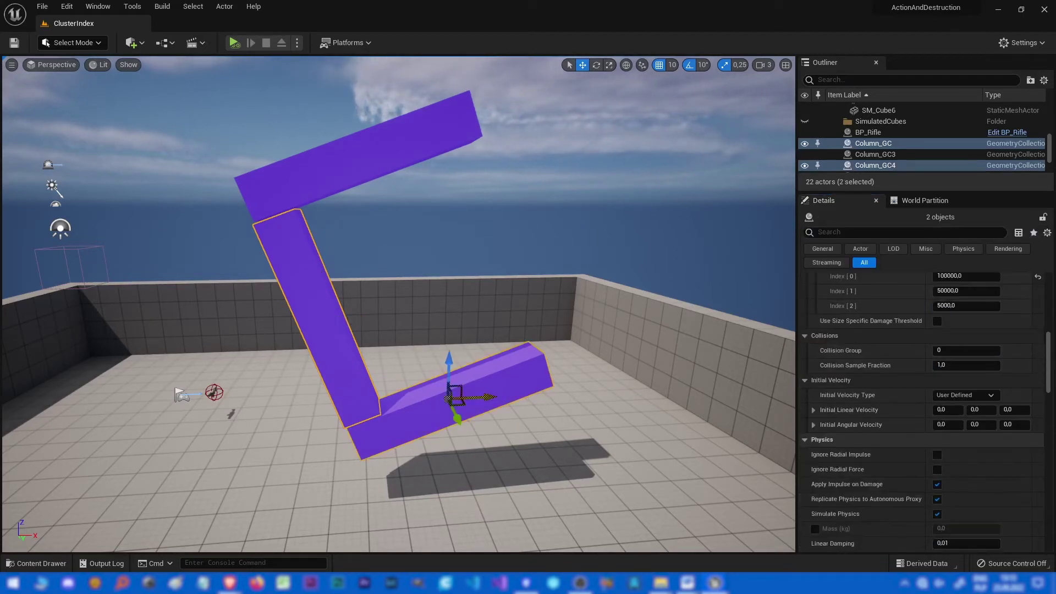
left_click(875, 154, "ctrl")
scroll(879, 467, "up", 3)
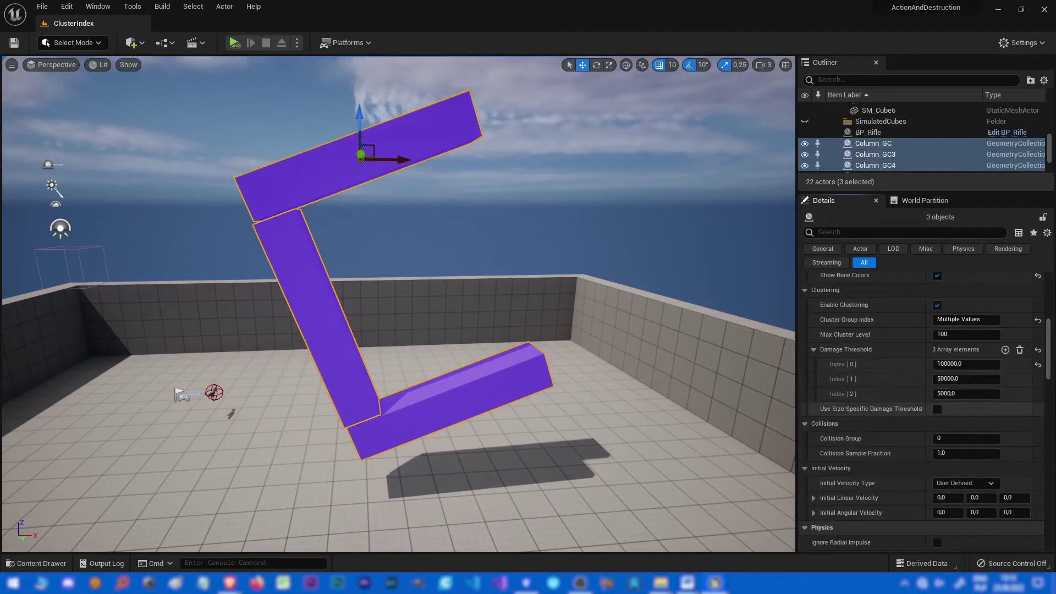
left_click(319, 332)
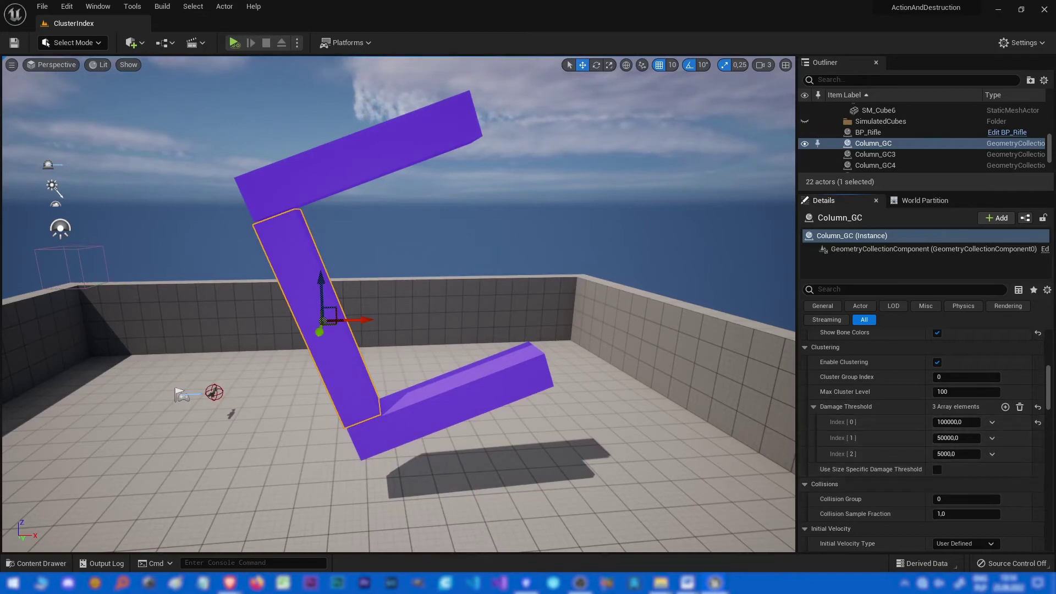
left_click(456, 399)
left_click(308, 286)
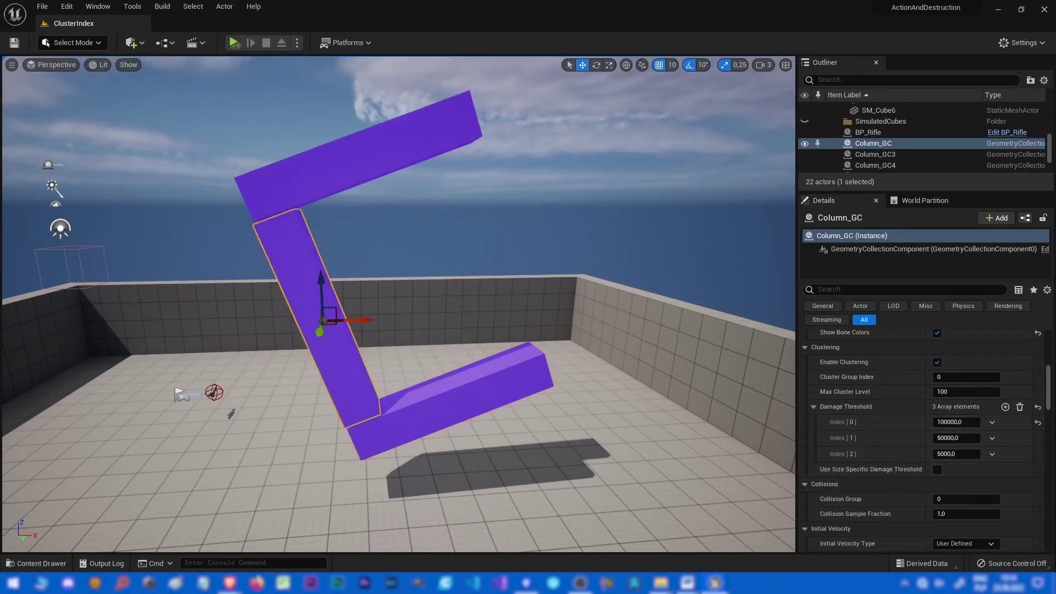
scroll(907, 418, "down", 2)
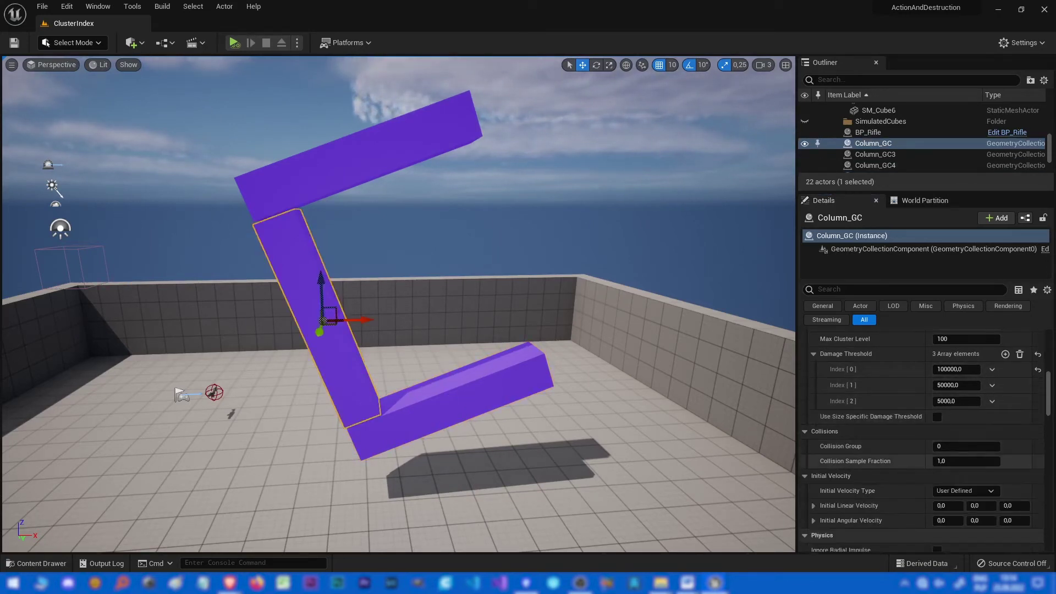
scroll(907, 418, "down", 3)
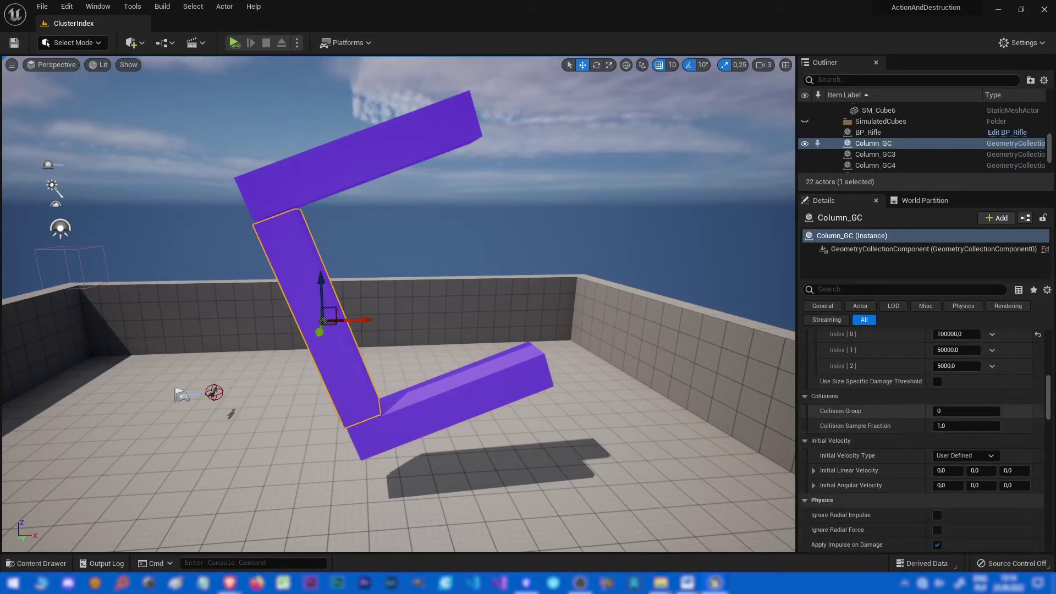
Open the CollisionIndex level from the FirstPerson Maps folder.
right_click(348, 364)
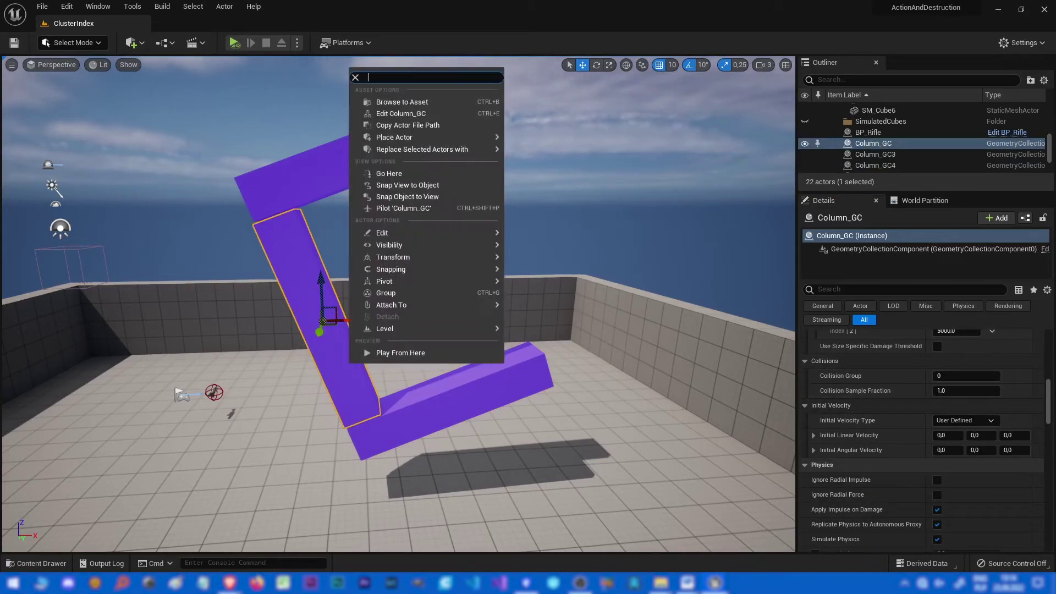
right_click_drag(341, 470, 314, 459)
key("ctrl+space")
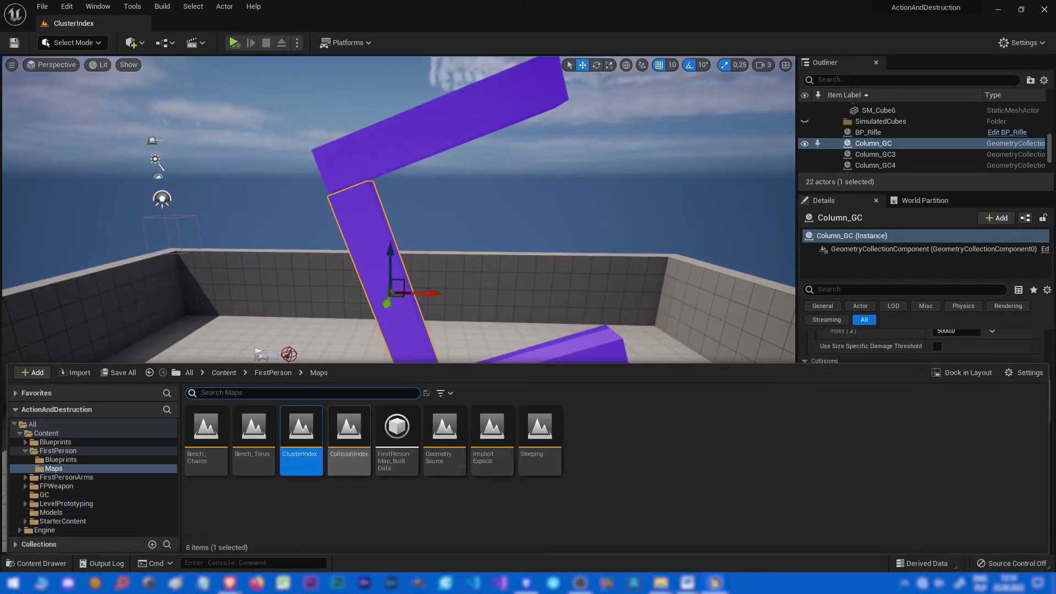
double_click(349, 434)
left_click(621, 413)
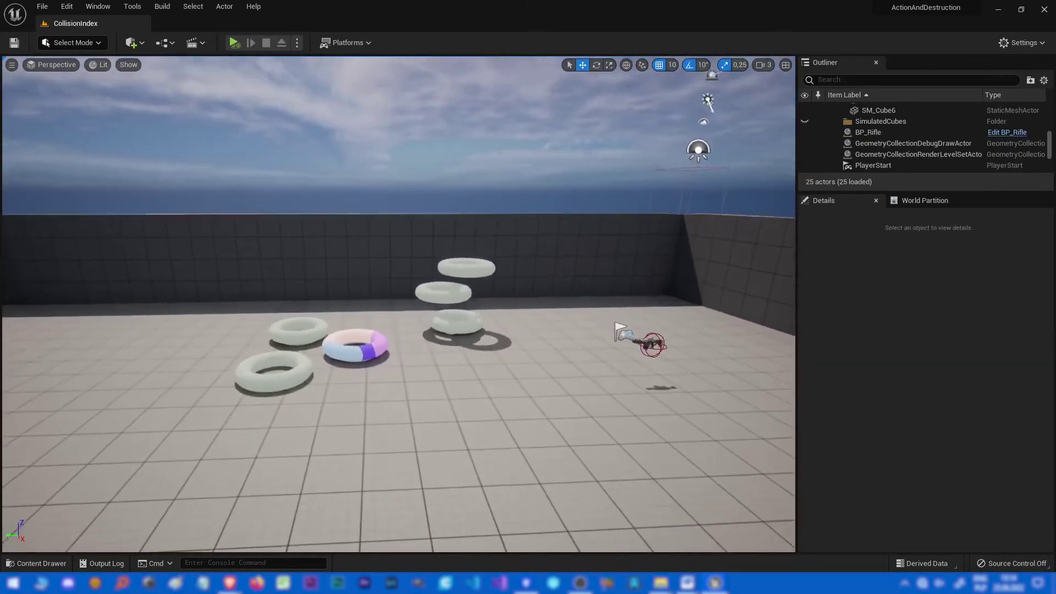
Examine the three stacked torus geometry collections up close and compare their Collision Group values.
key("w")
right_click_drag(398, 304, 419, 388)
key("s")
key("w")
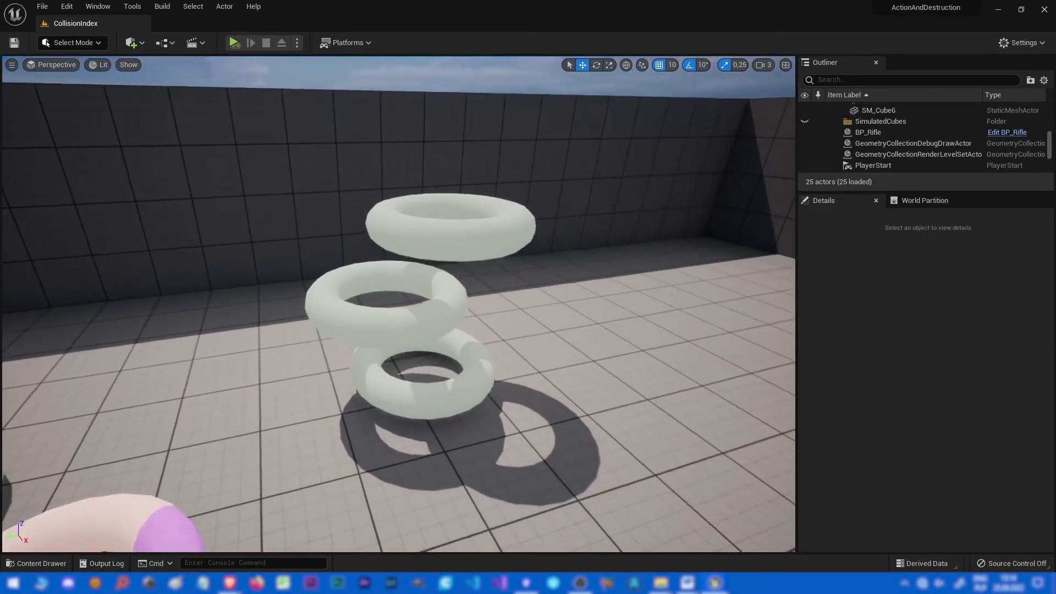
left_click(423, 402)
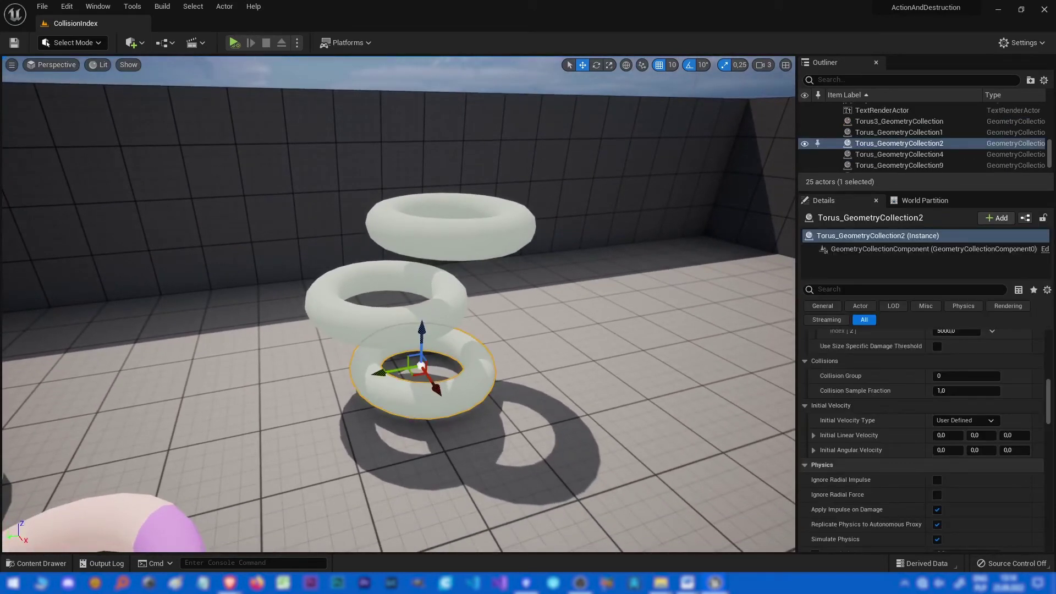
scroll(924, 440, "up", 4)
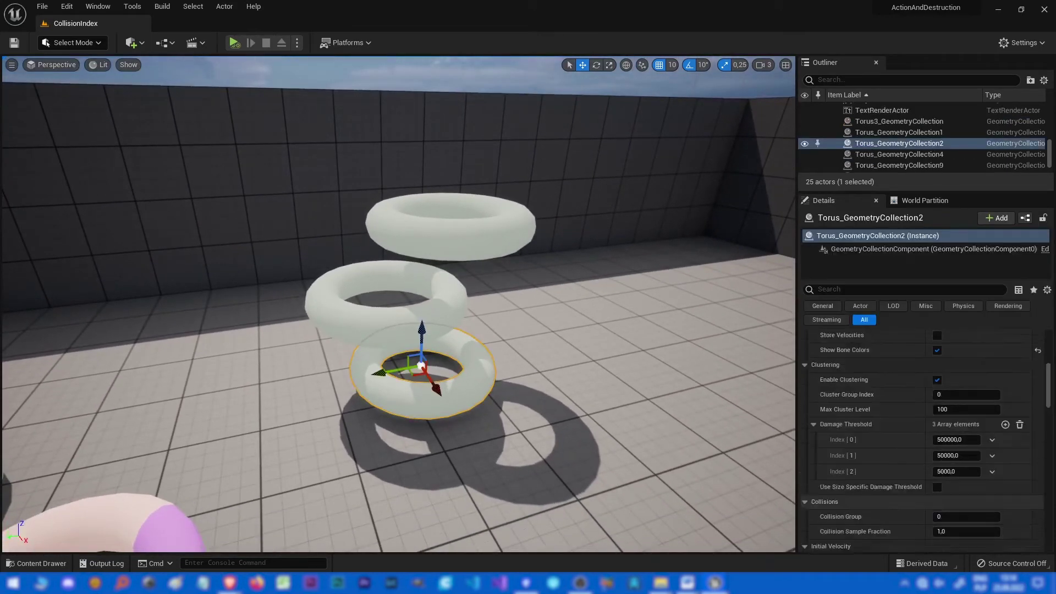
scroll(880, 483, "up", 2)
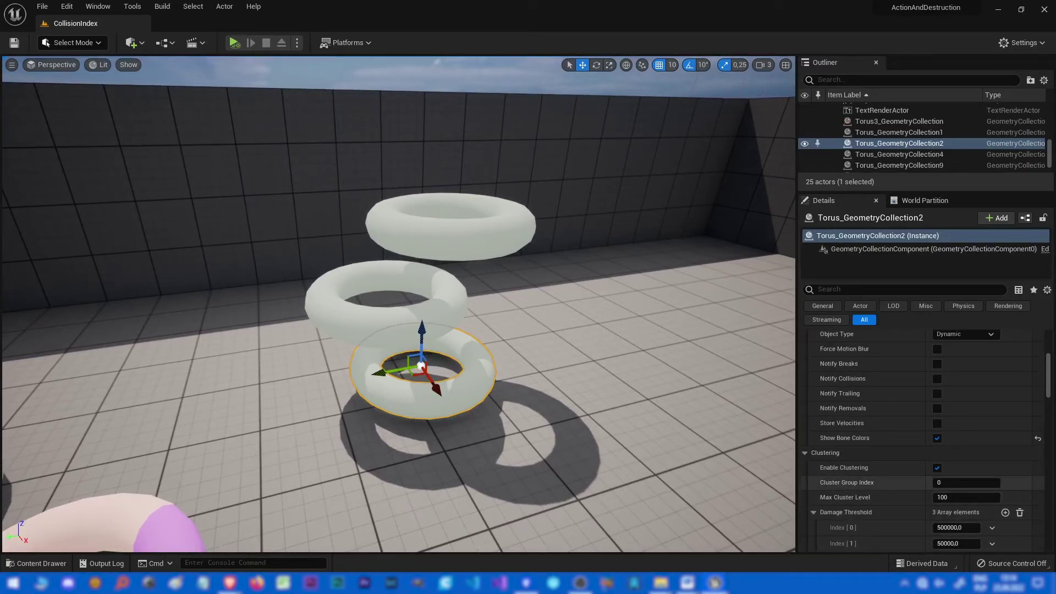
left_click(385, 324)
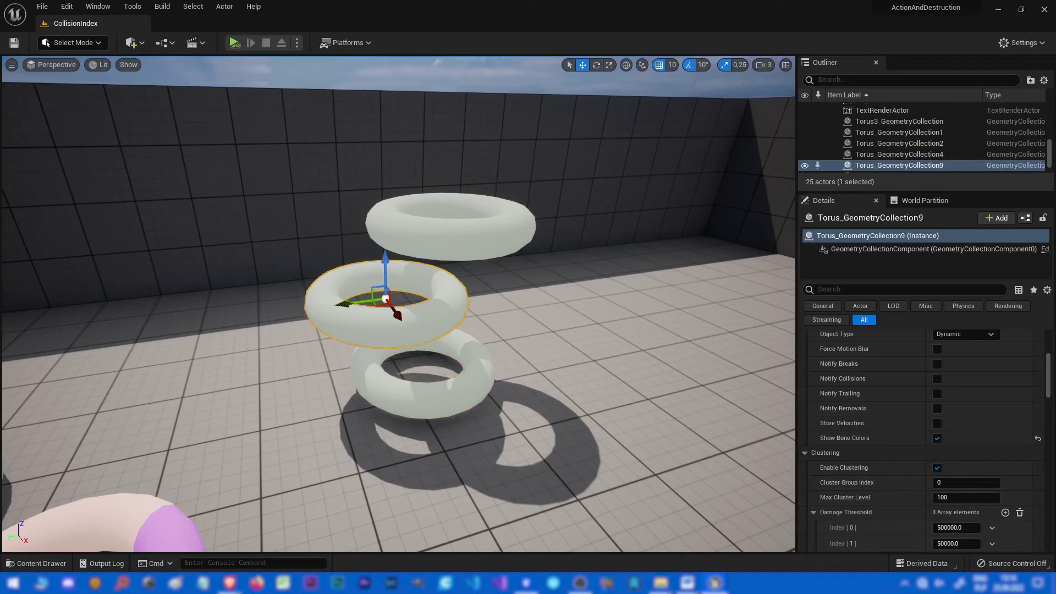
left_click(450, 236)
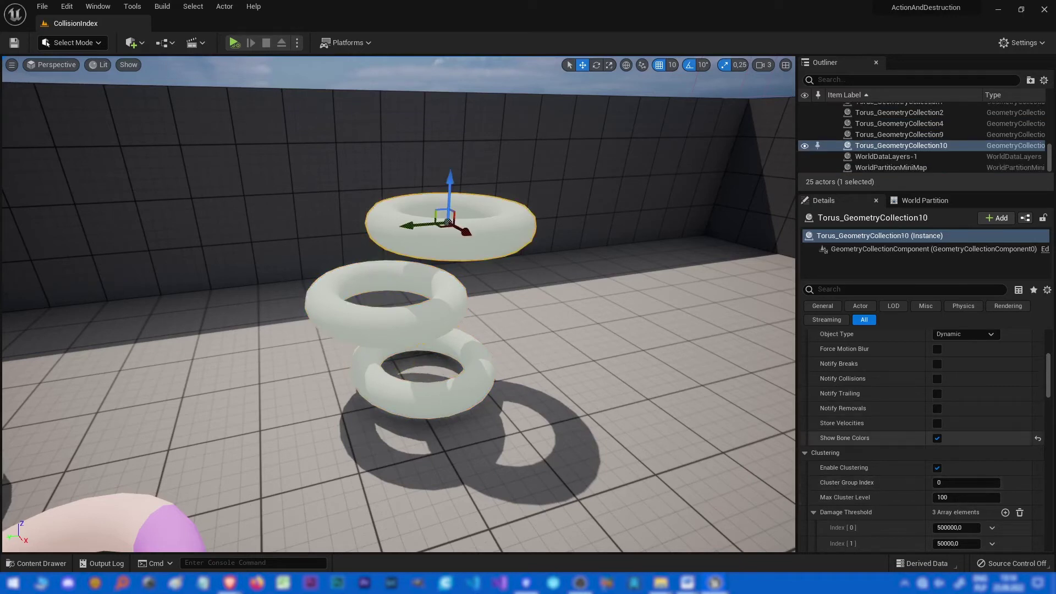
scroll(924, 439, "down", 3)
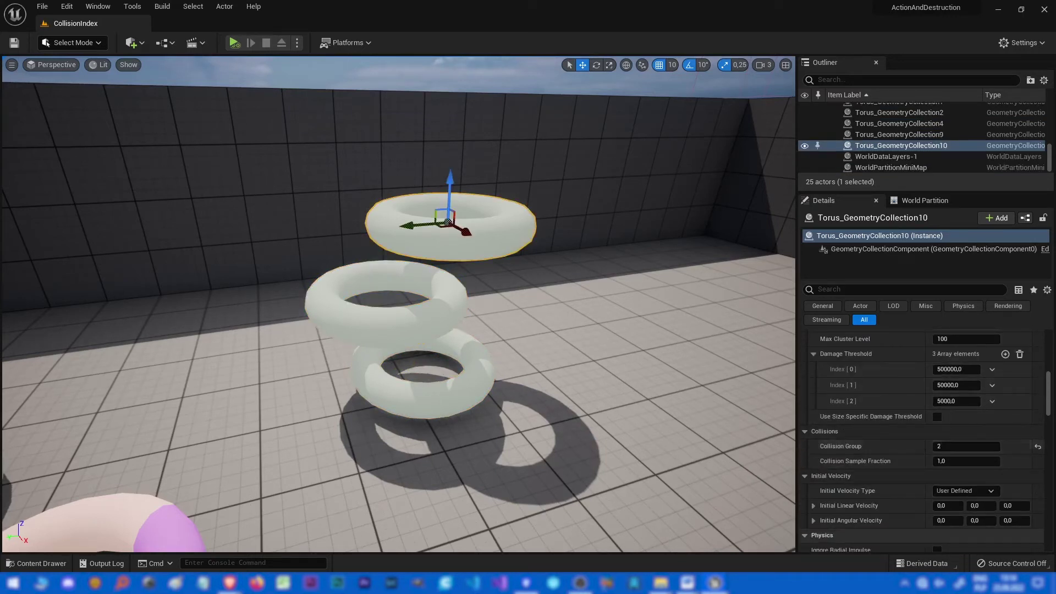
left_click(385, 324)
left_click(451, 236)
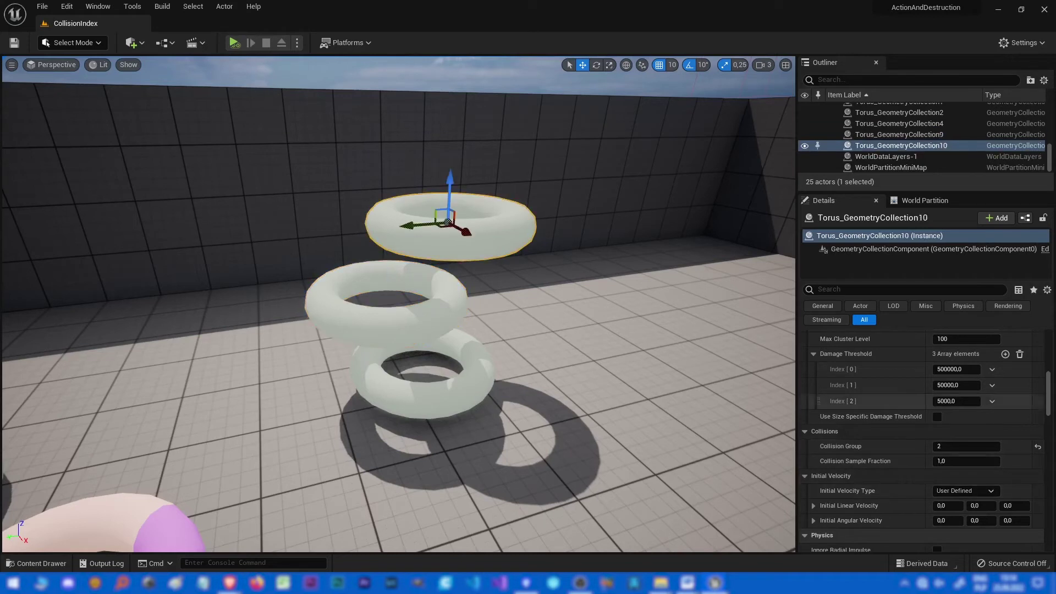
left_click(423, 396)
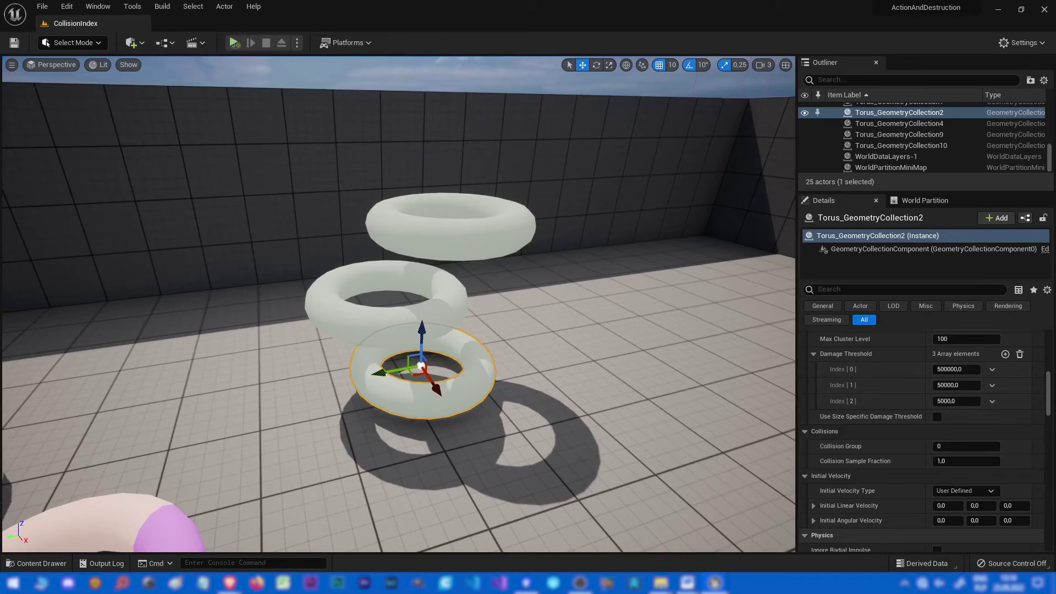
Start a simulation of the stacked tori and inspect the Collision Group of Torus_GeometryCollection9.
key("alt+p")
mouse_move(397, 304)
right_mouse_down()
mouse_move(369, 325)
mouse_move(397, 324)
right_mouse_up()
left_click(330, 262)
left_click(341, 297)
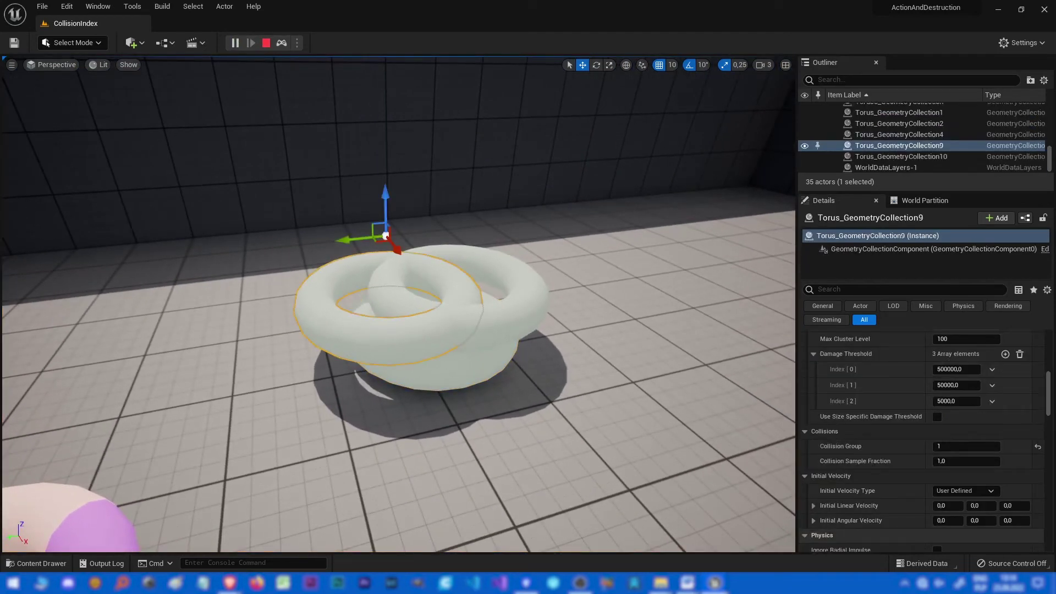
Try Collision Group values 2 and 3 on Torus_GeometryCollection2 during the simulation, and stop the simulation.
left_click(440, 374)
left_click(972, 447)
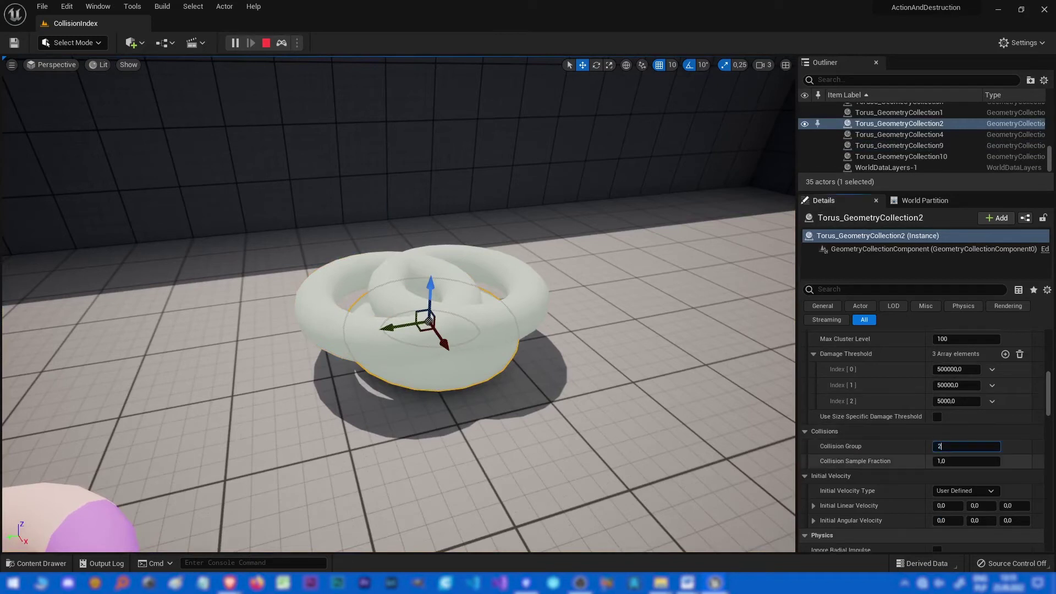
type("2")
key("Tab")
type("3")
key("Return")
left_click(965, 446)
key("Tab")
type("1")
key("Return")
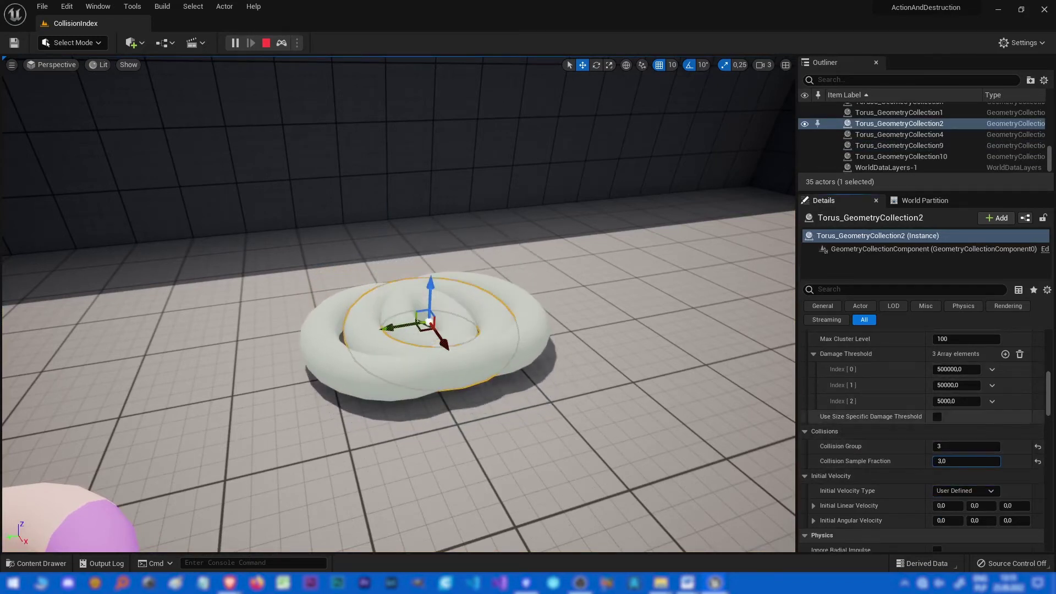
key("Escape")
key("Escape")
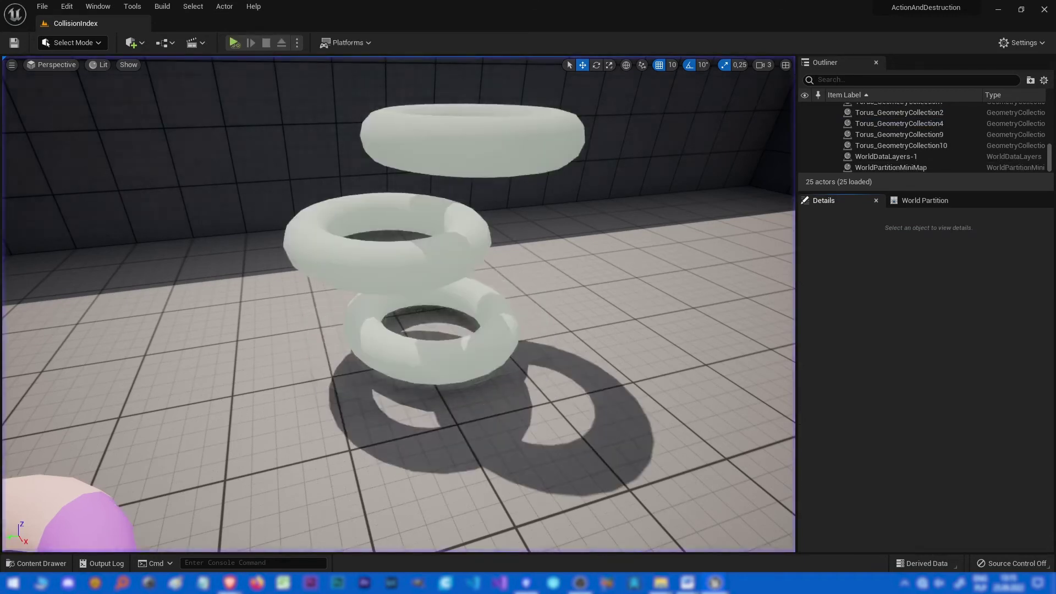
Set the Collision Group of the lowest stacked torus, Torus_GeometryCollection2, to 3.
left_click(440, 366)
left_click(965, 446)
type("3")
key("Tab")
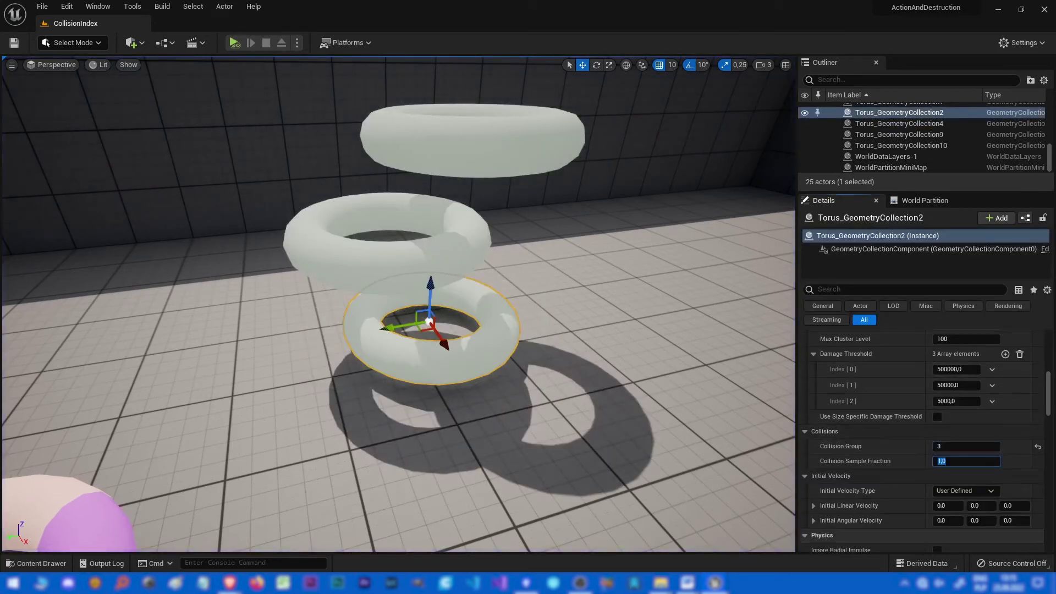
Check the Collision Groups of the middle and top stacked tori, and run and stop a simulation.
left_click(387, 259)
left_click(473, 148)
left_click(235, 43)
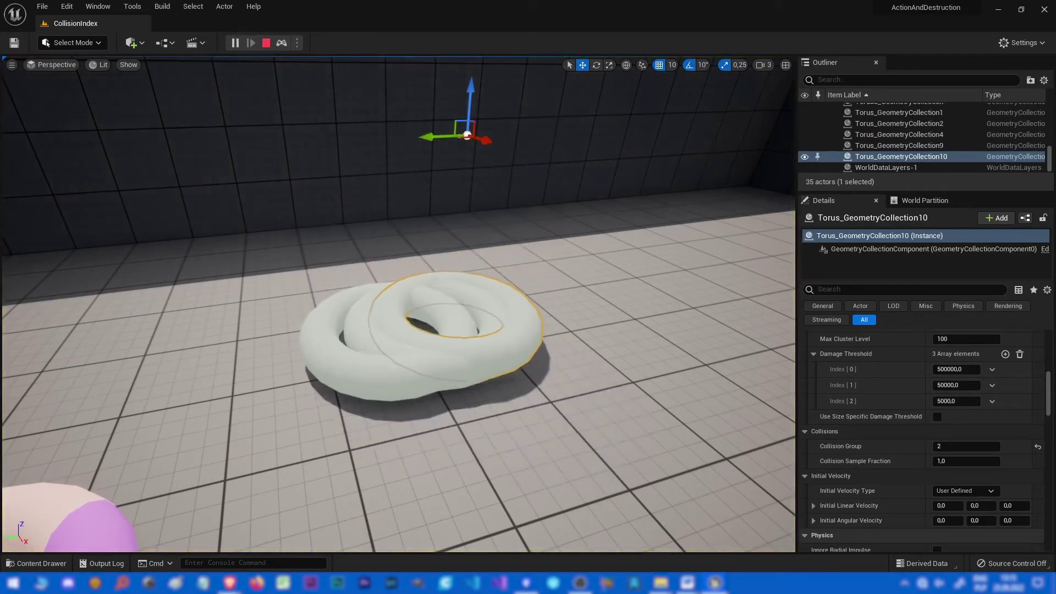
key("Escape")
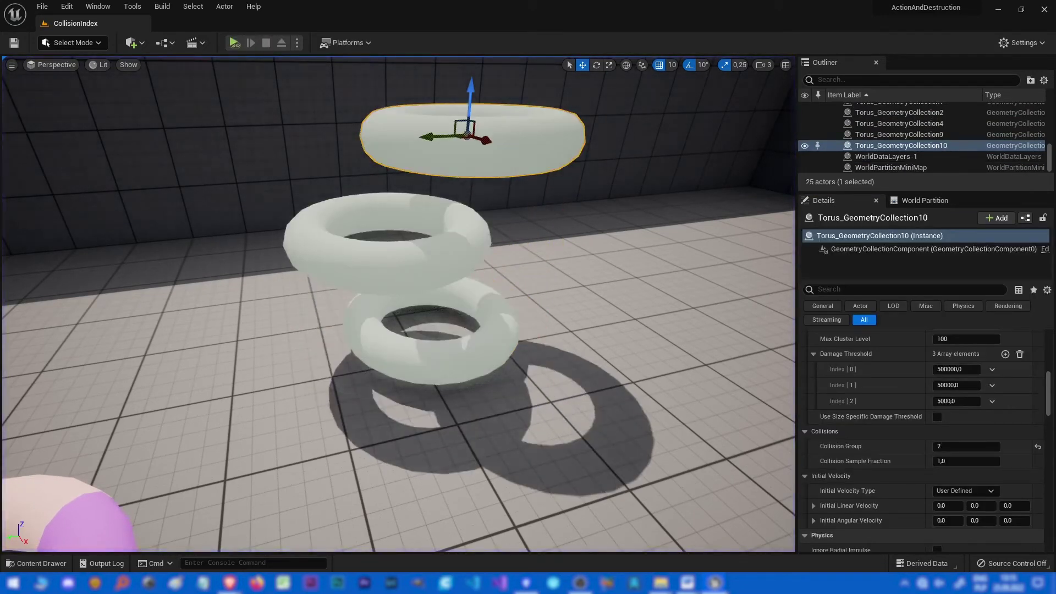
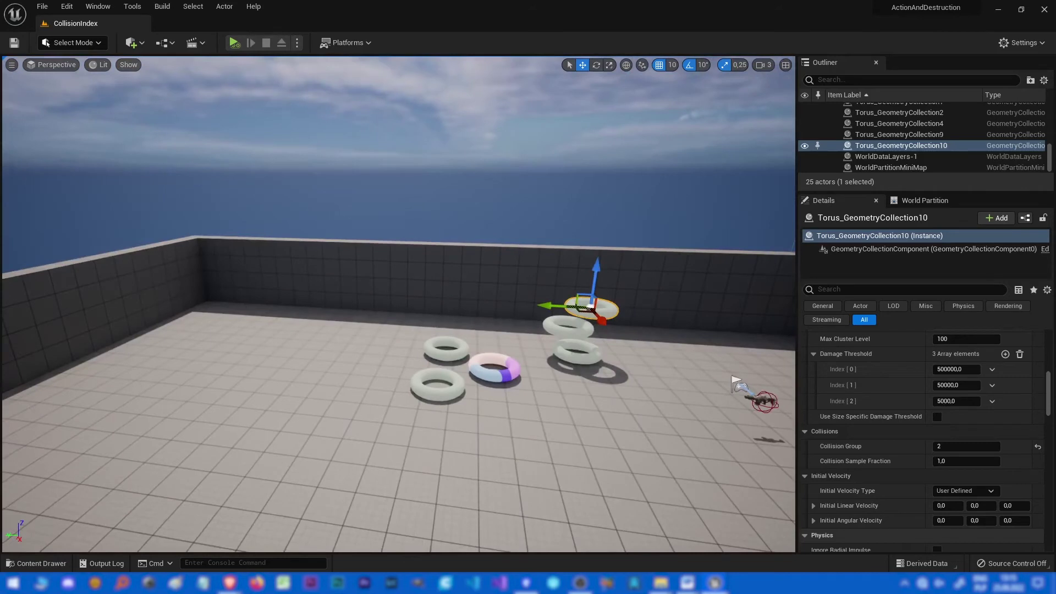
Set the Collision Group of the top torus, Torus_GeometryCollection10, to 0.
right_click_drag(398, 303, 546, 354)
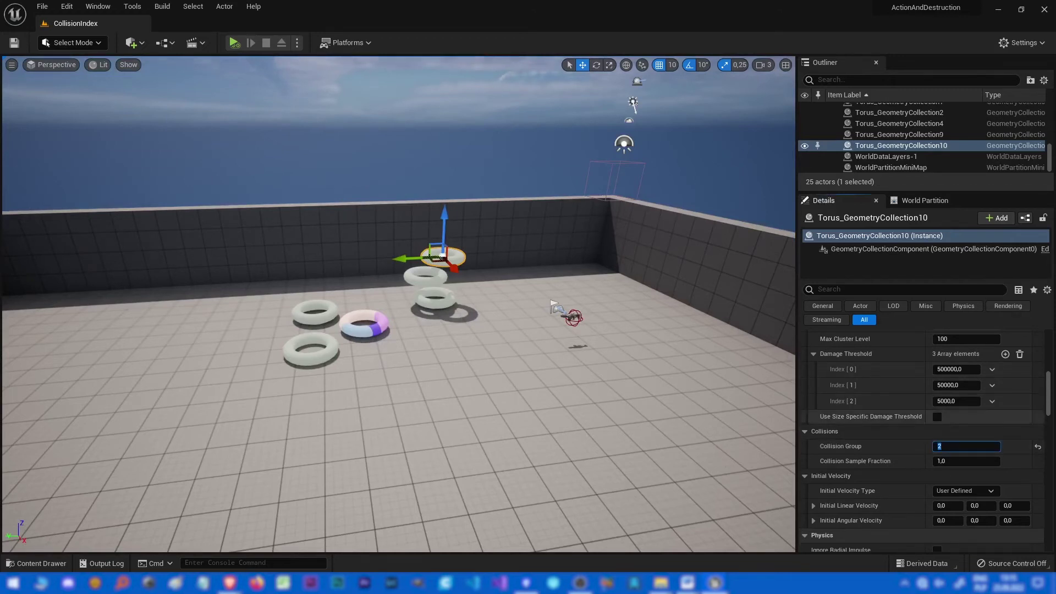
type("0")
key("Return")
right_click_drag(398, 304, 374, 297)
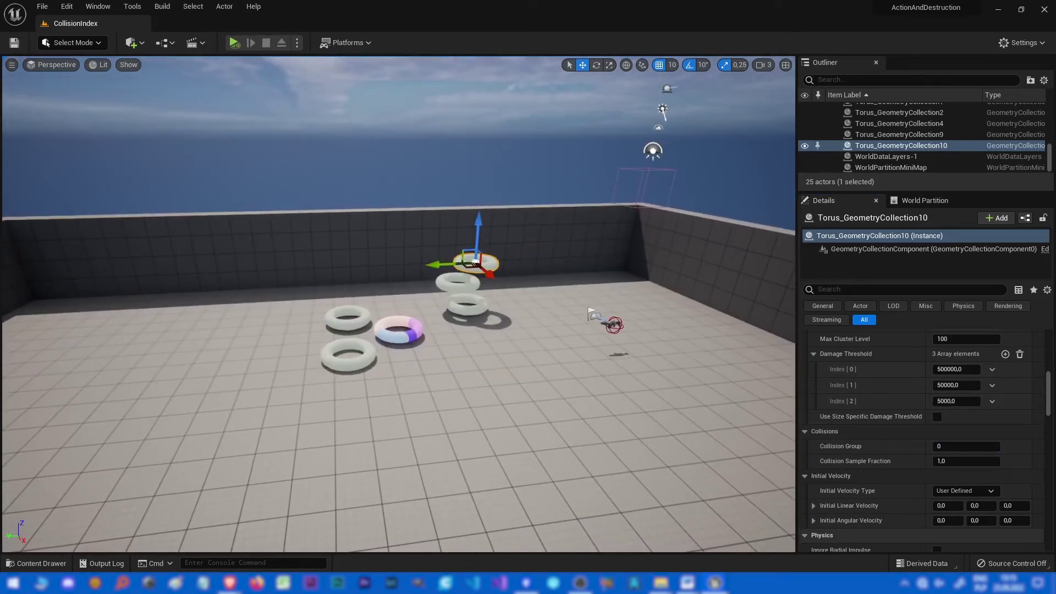
right_click_drag(398, 303, 319, 302)
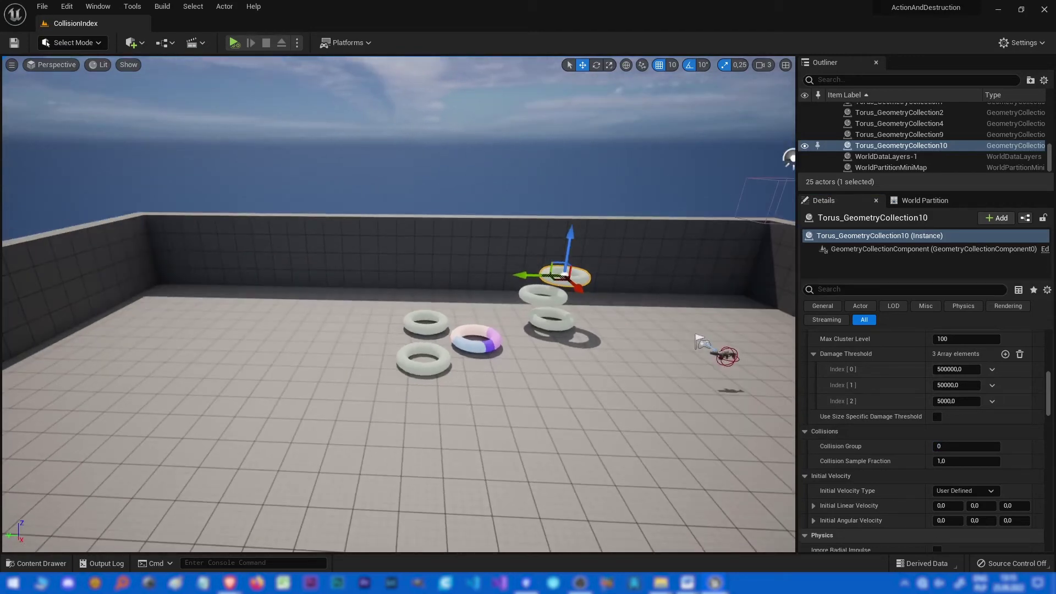
right_click_drag(398, 304, 379, 317)
Compare the Collision Groups of the three stacked tori and set the top torus's Collision Group to 2.
key("w")
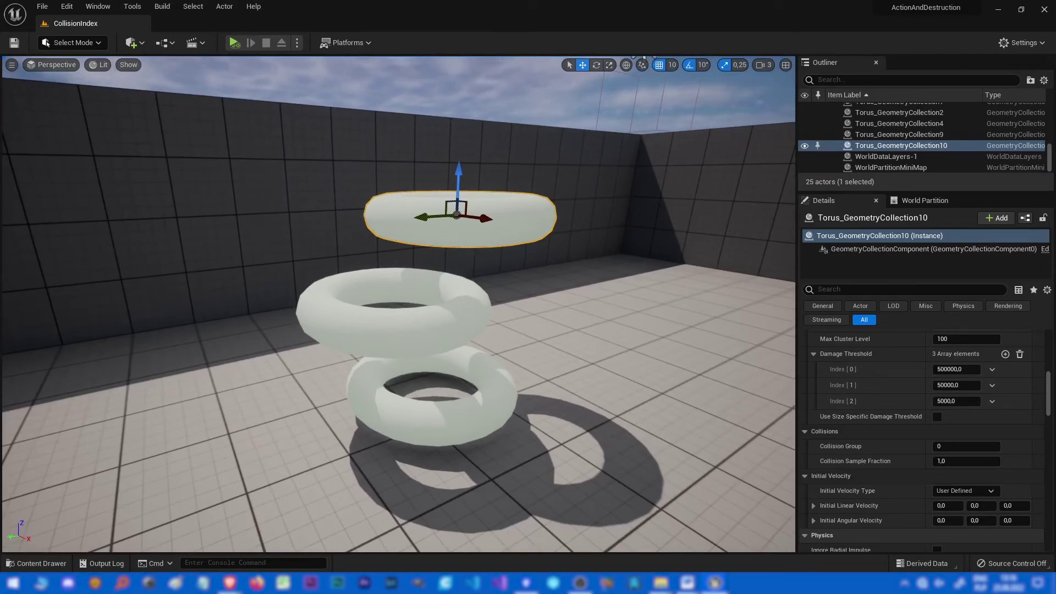
right_click_drag(379, 317, 377, 317)
left_click(379, 343)
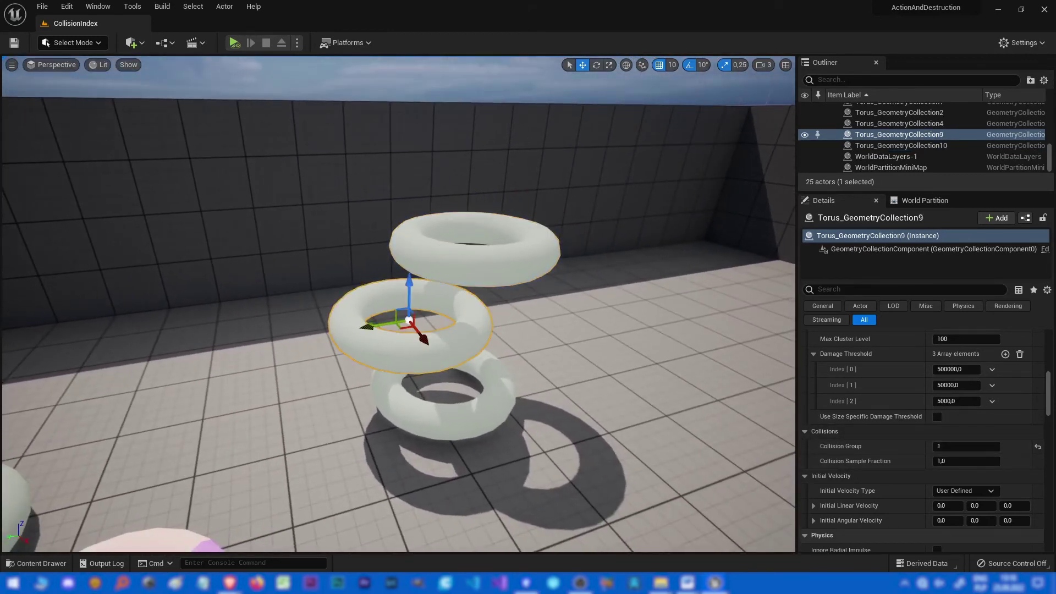
left_click(474, 267)
left_click(451, 421)
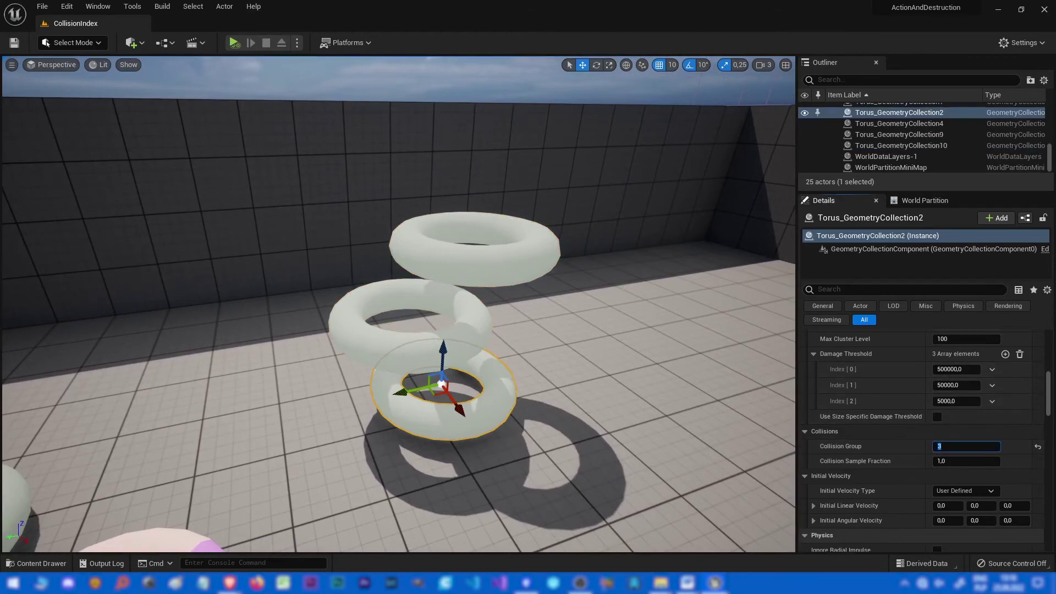
left_click(489, 266)
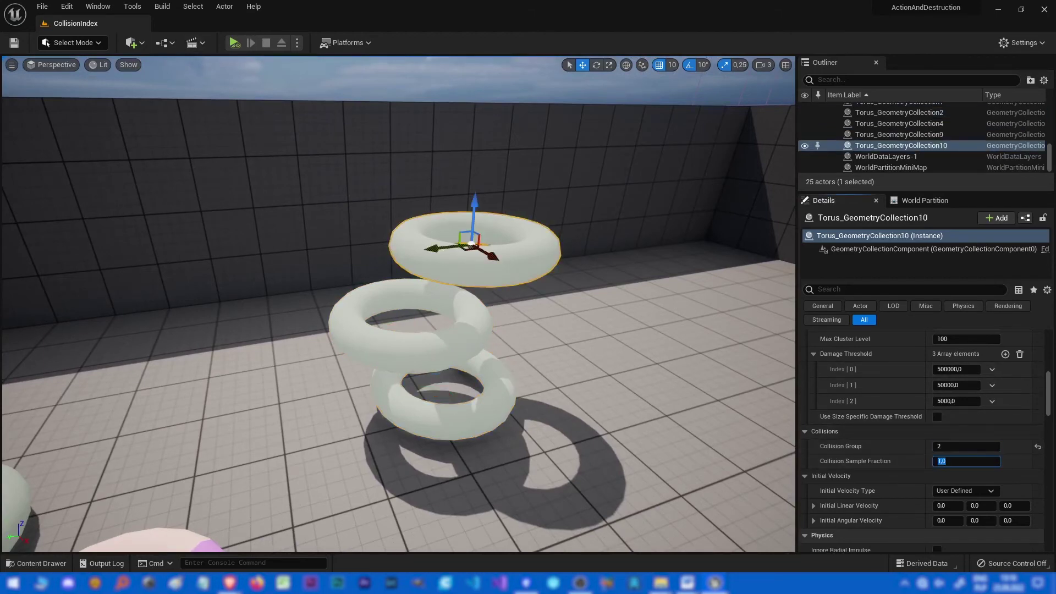
Simulate the stacked tori with the top torus in Collision Group 2, and stop the simulation.
left_click(234, 43)
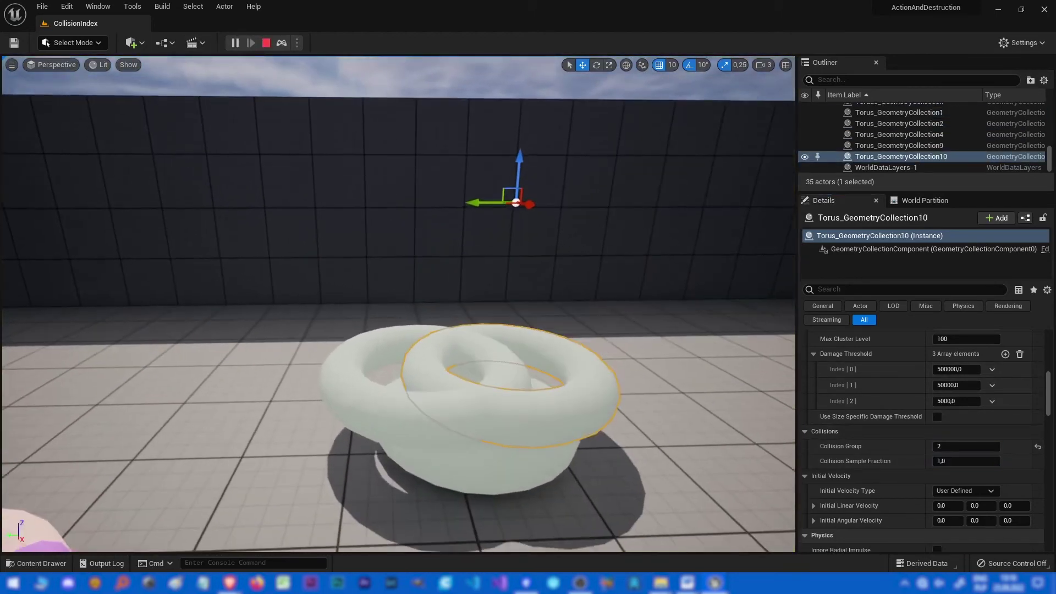
right_click_drag(399, 303, 467, 310)
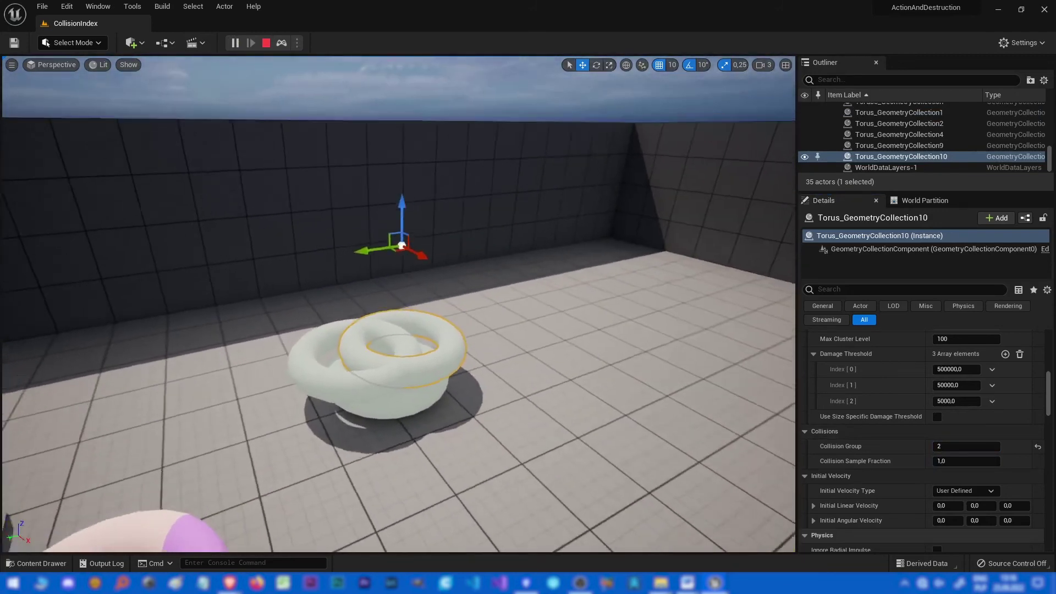
key("Escape")
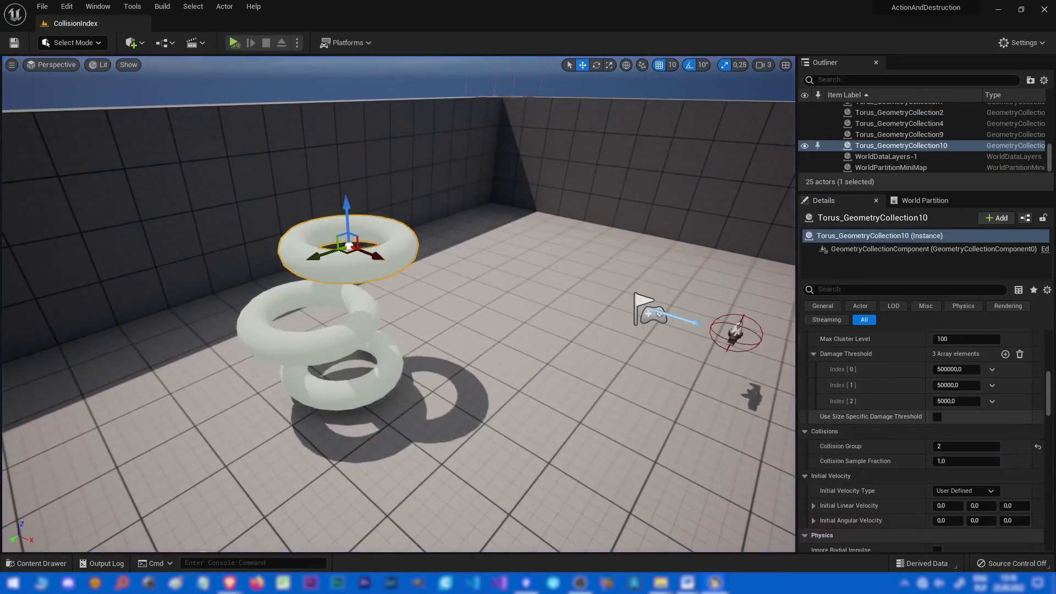
Set the top torus's Initial Linear Velocity to 1000, 1000, 0 and its Initial Angular Velocity to 0, 1000, 0.
scroll(847, 423, "down", 2)
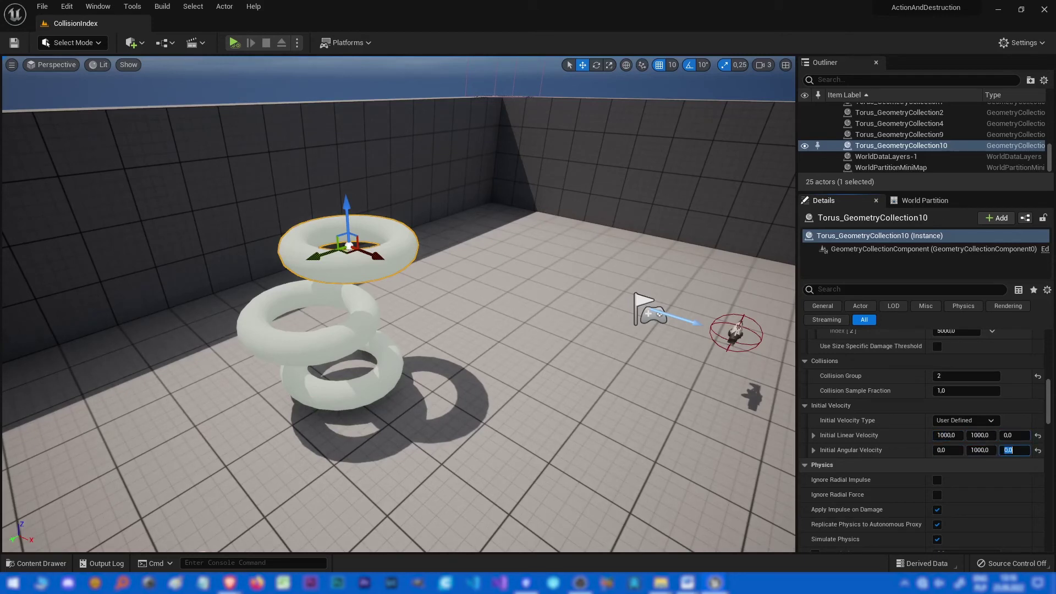
right_click_drag(398, 304, 369, 272)
key("w")
key("s")
Simulate the top torus with its initial velocities, and stop the simulation.
left_click(233, 43)
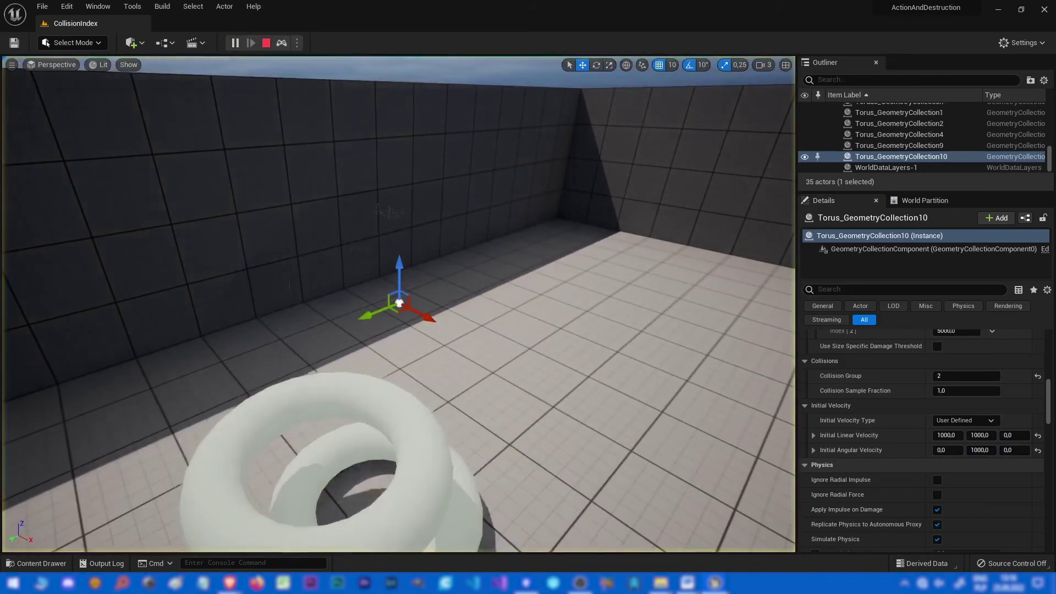
key("s")
right_click_drag(398, 305, 619, 327)
key("Escape")
key("w")
key("s")
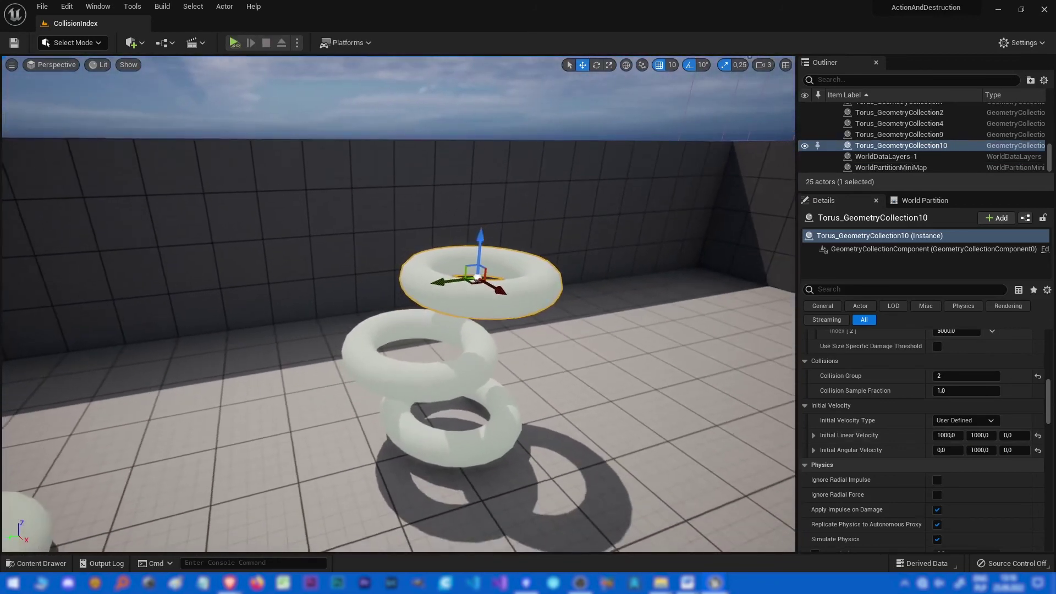
Simulate the top torus with Collision Group 0, Initial Linear Velocity 0, 1000, 0 and Initial Angular Velocity 0, 100, 0, and stop the simulation.
left_click(966, 376)
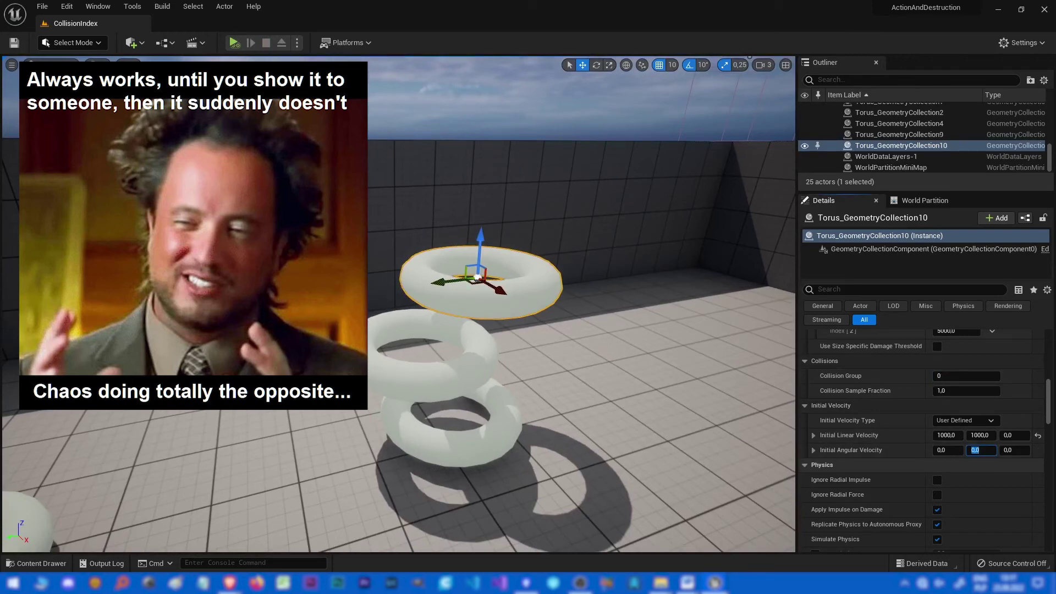
type("100")
left_click(233, 43)
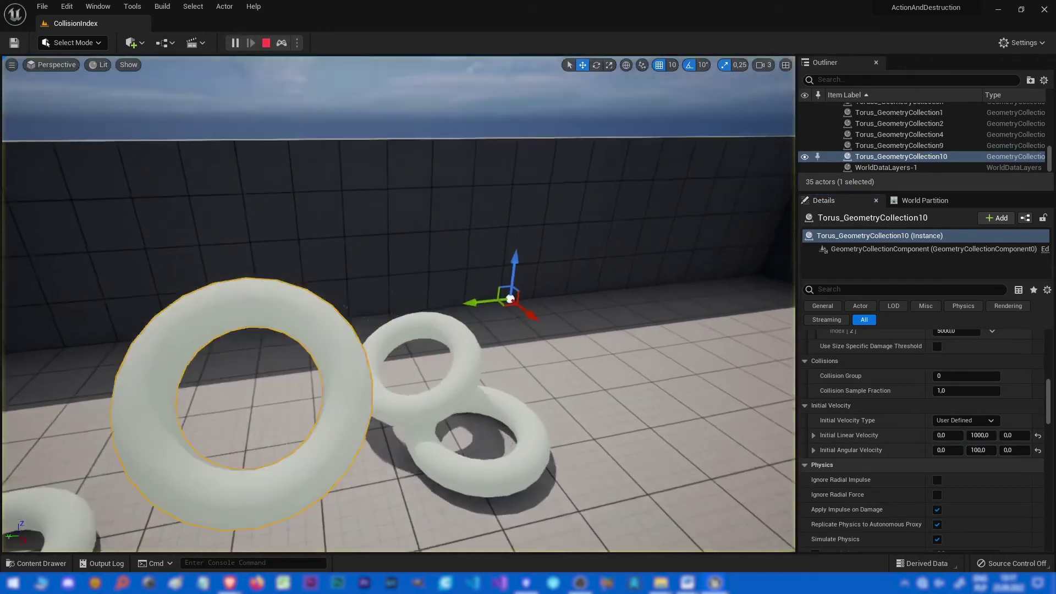
right_click_drag(398, 304, 264, 220)
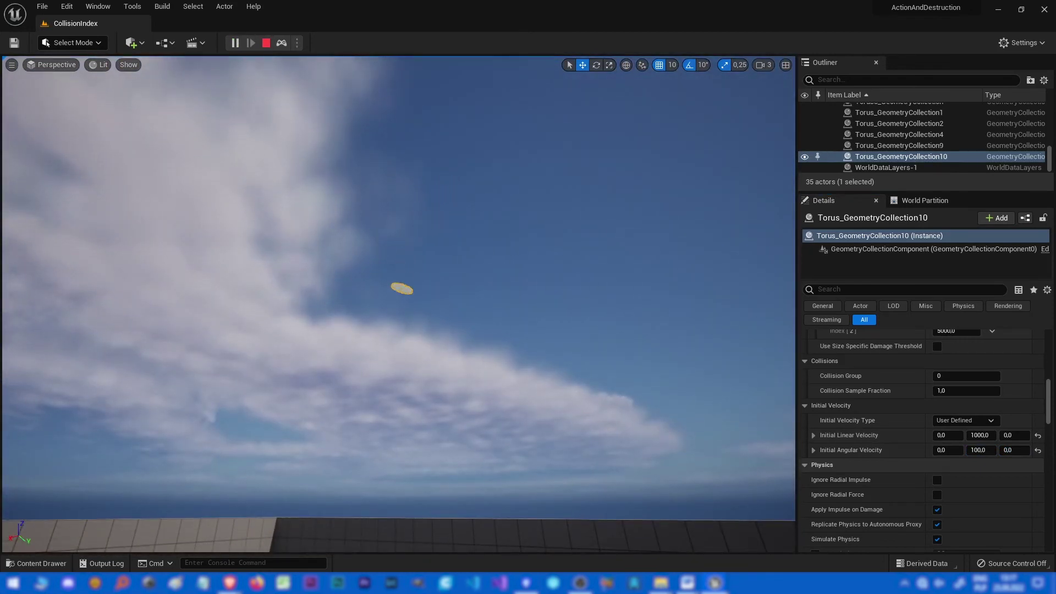
right_click_drag(264, 220, 616, 341)
key("Escape")
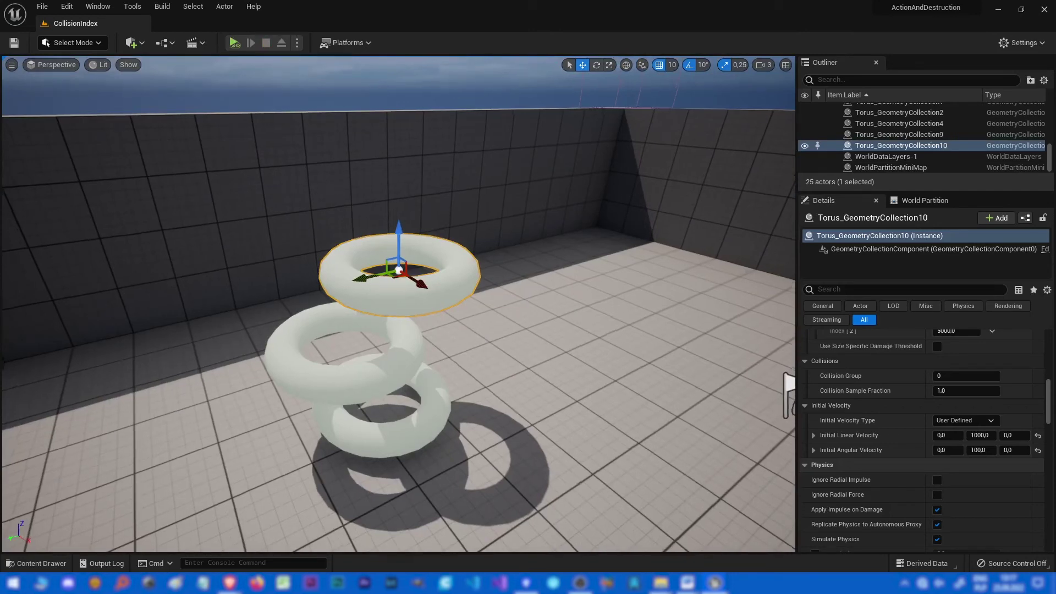
Reset the top torus's Initial Linear Velocity and Initial Angular Velocity to 0 on all axes.
right_click_drag(397, 304, 435, 338)
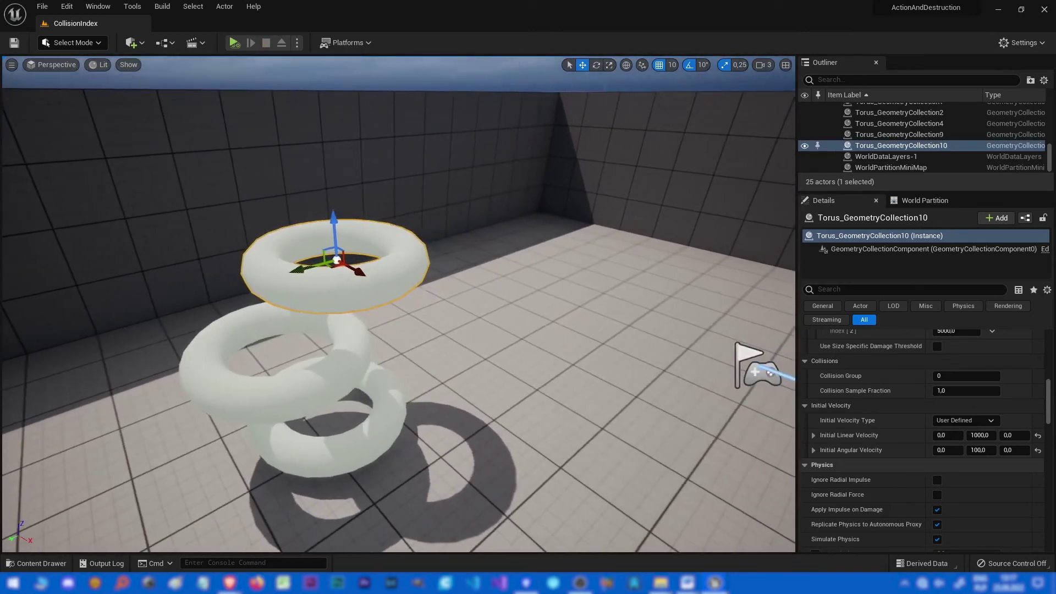
key("ctrl+space")
key("ctrl+space")
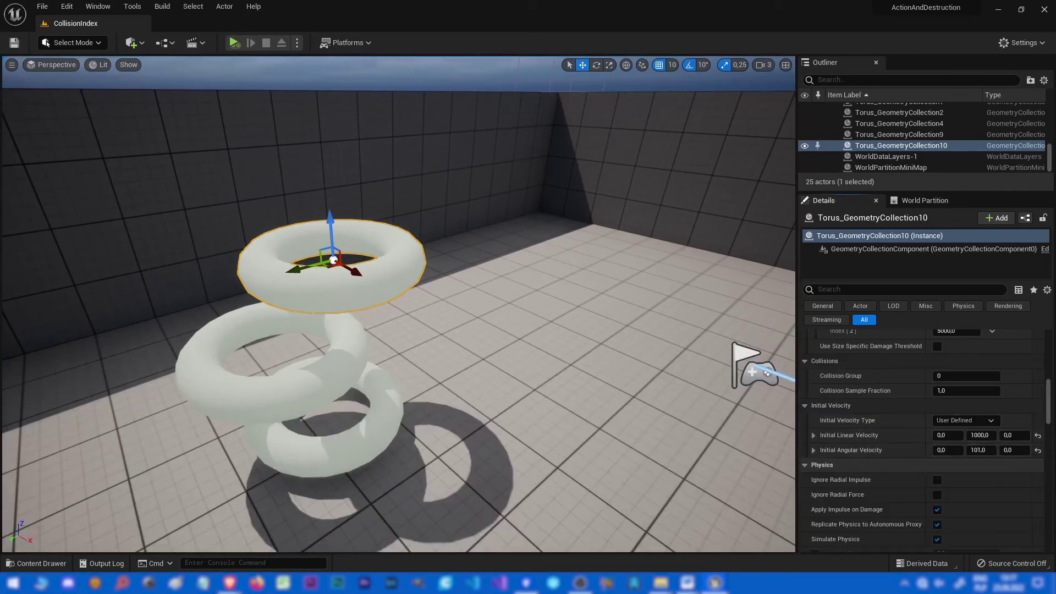
left_click(981, 450)
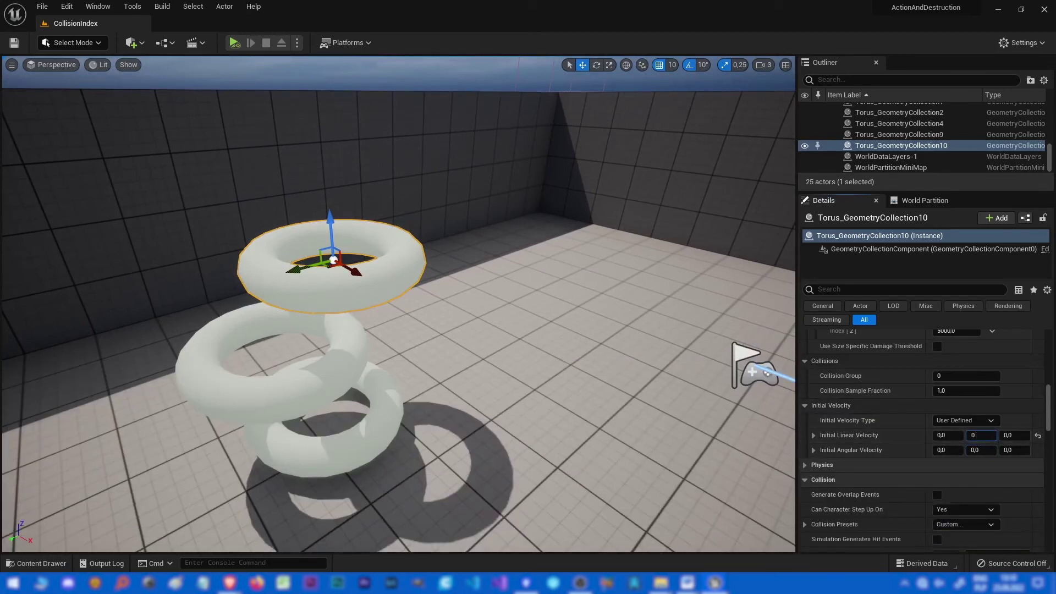
Open the ClusterIndex level from the Maps folder without saving the changed assets.
right_click_drag(494, 385, 370, 374)
key("s")
key("ctrl+space")
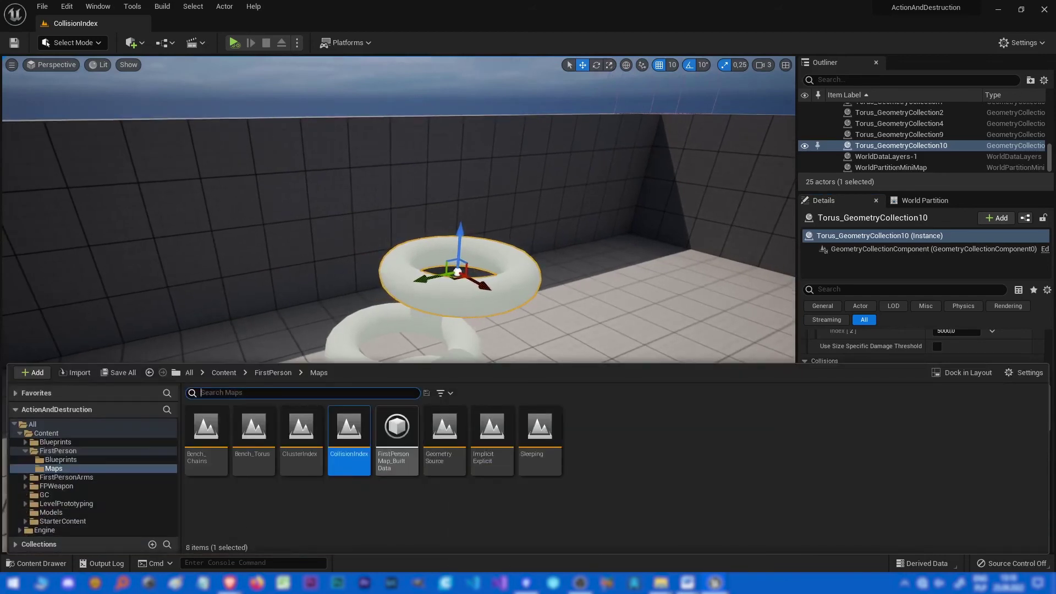
right_click_drag(329, 247, 344, 264)
key("w")
key("ctrl+space")
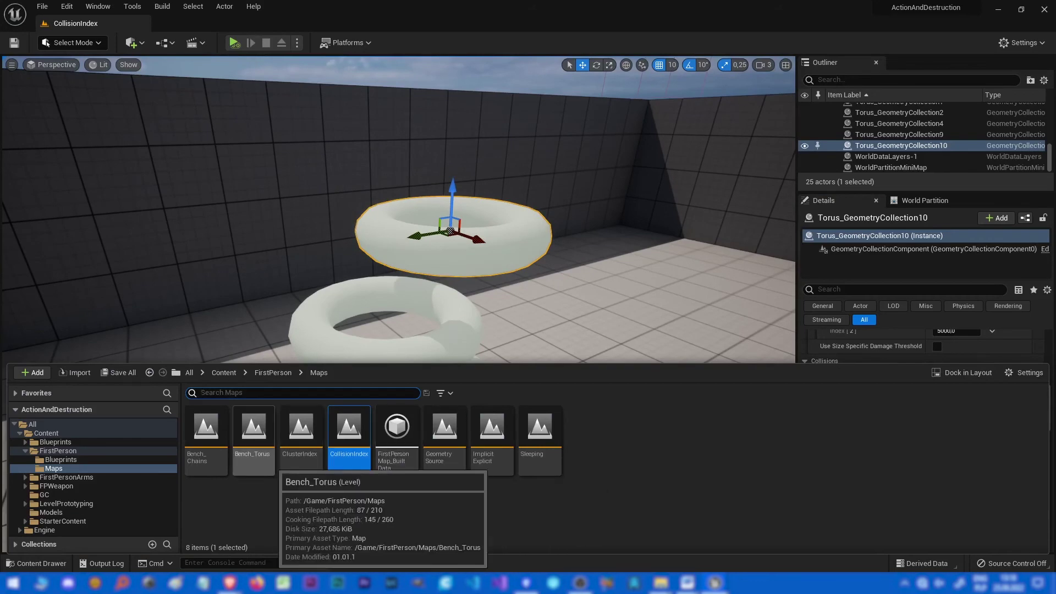
double_click(301, 432)
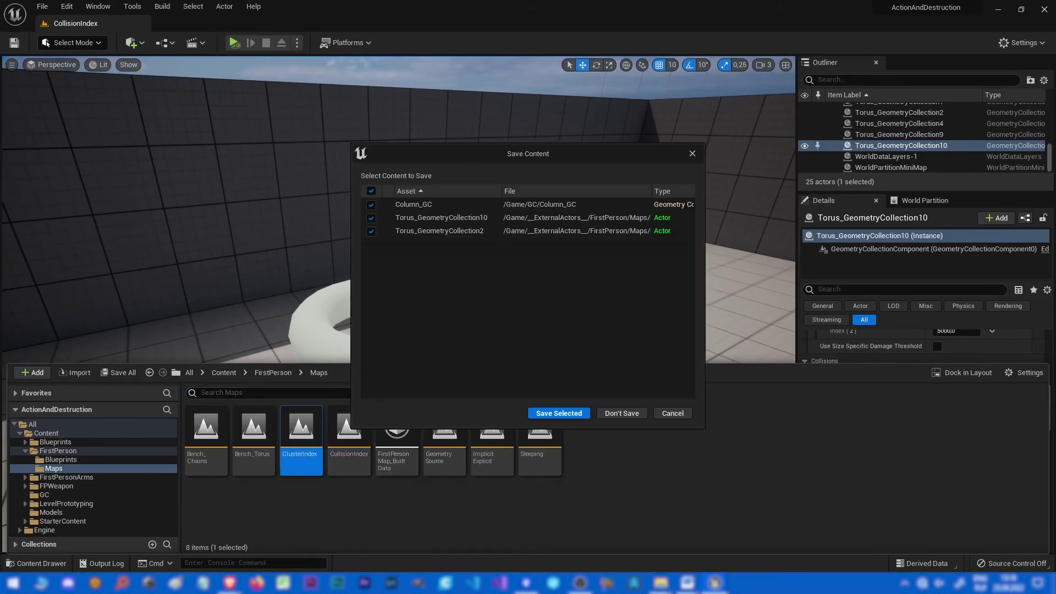
left_click(621, 413)
Set the Cluster Group Index of the top column, Column_GC3, to 0.
right_click_drag(398, 303, 330, 198)
key("s")
left_click(382, 187)
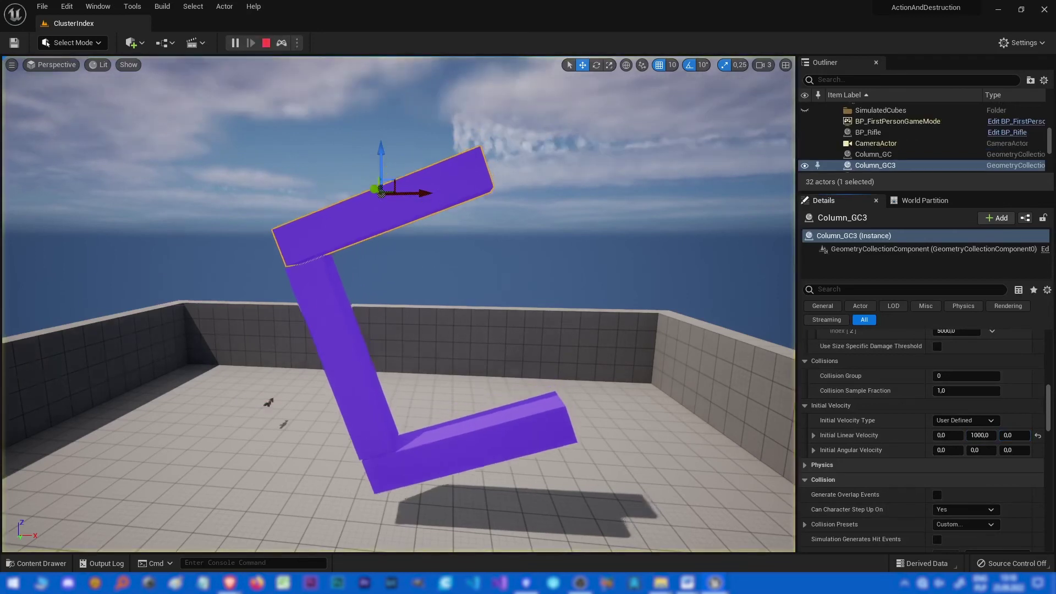
scroll(936, 533, "up", 3)
scroll(976, 379, "up", 1)
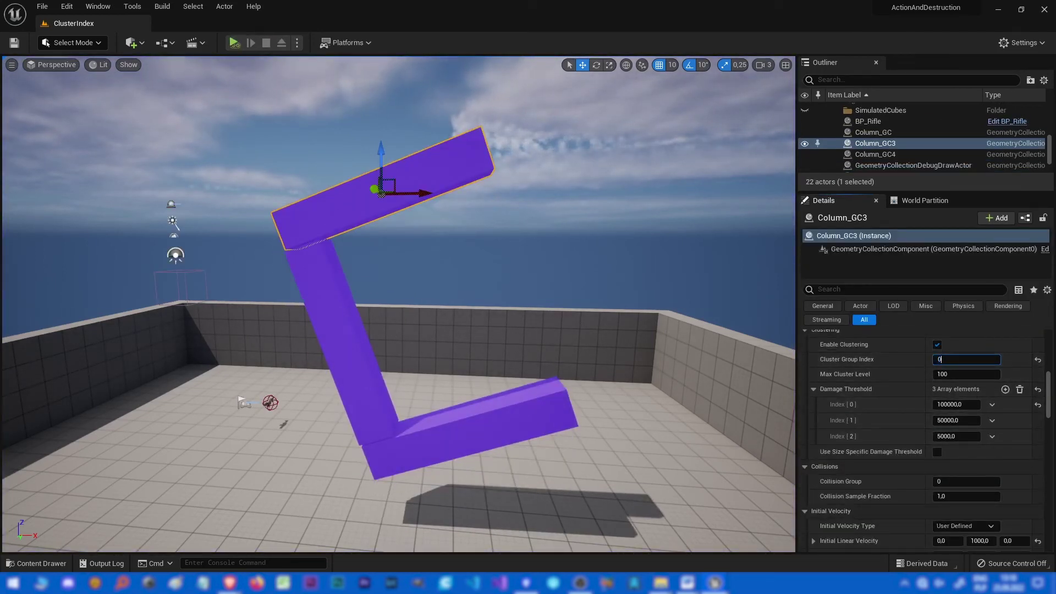
key("Return")
Run and stop a simulation of the three columns.
left_click(234, 43)
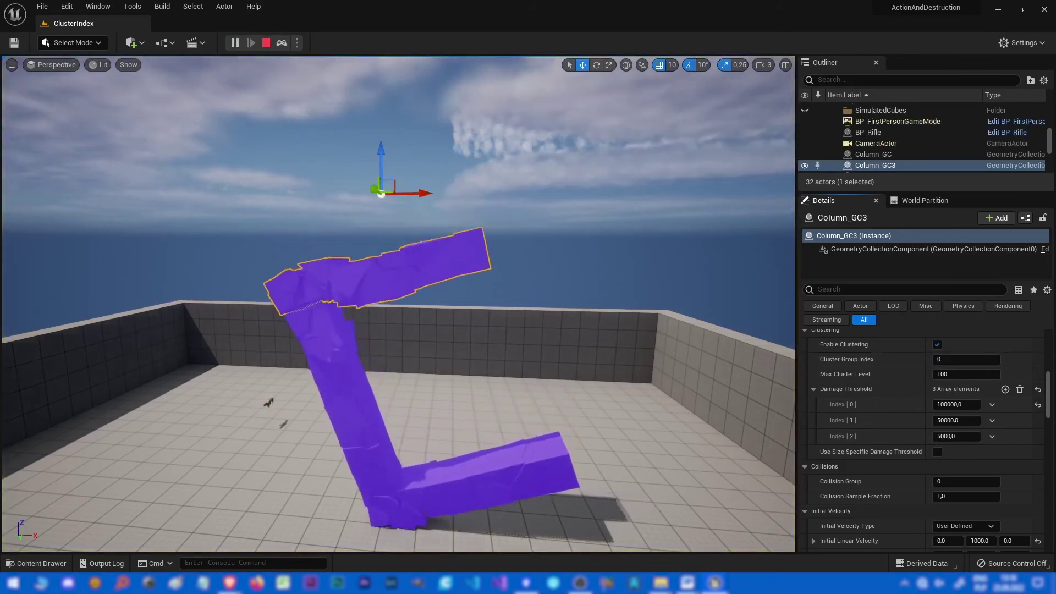
key("Escape")
right_click_drag(398, 304, 467, 300)
Place the GC_ConcreteBlock02 geometry collection from the GC folder on the floor beside the columns.
scroll(924, 421, "down", 6)
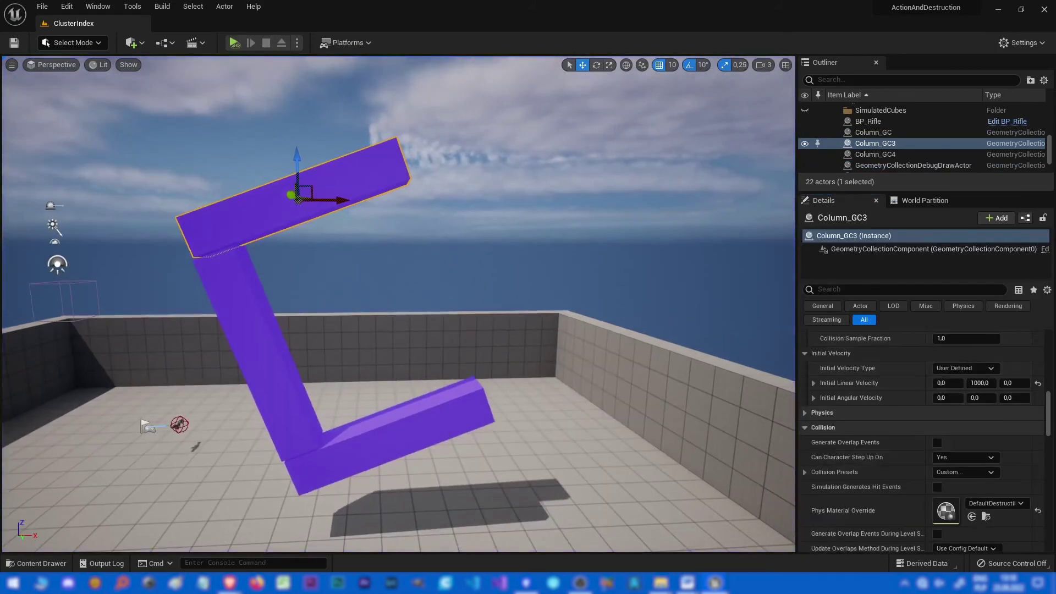
scroll(924, 440, "down", 7)
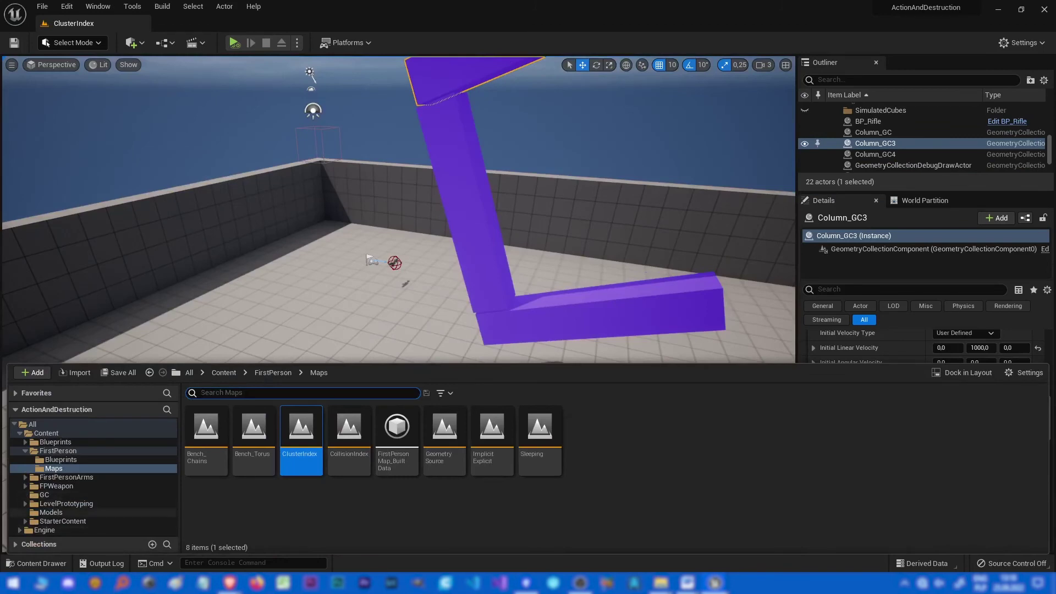
left_click(50, 512)
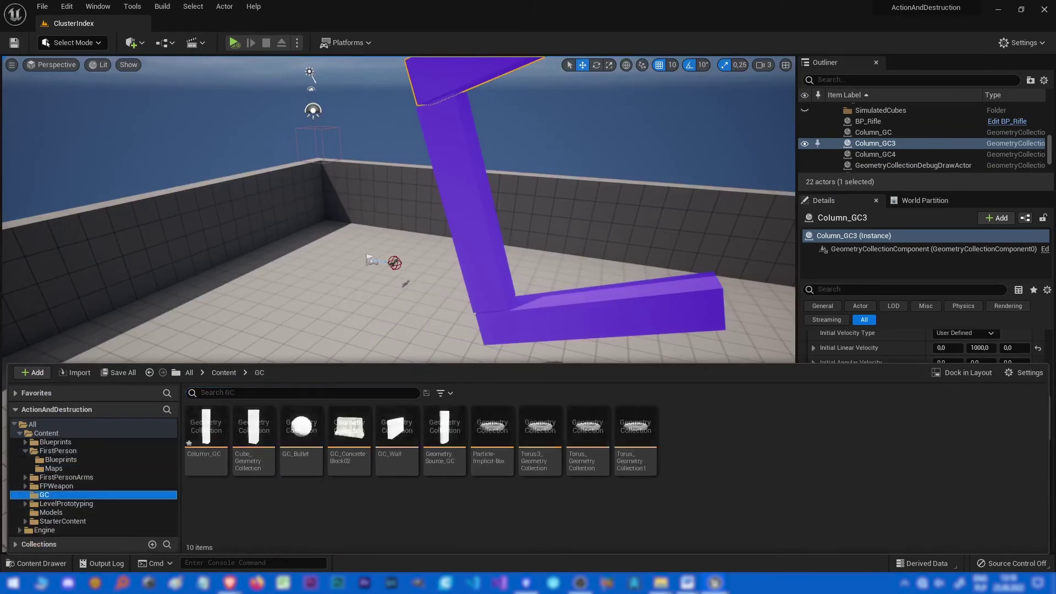
left_click_drag(349, 432, 236, 310)
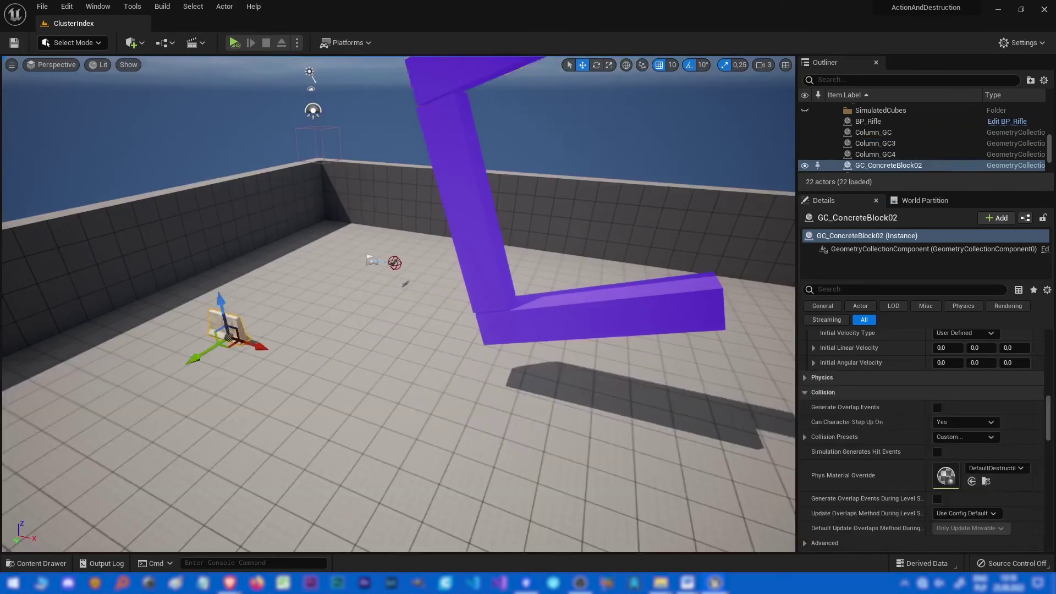
Raise the concrete block above the floor and start a simulation.
key("f")
right_click_drag(399, 304, 374, 357)
key("s")
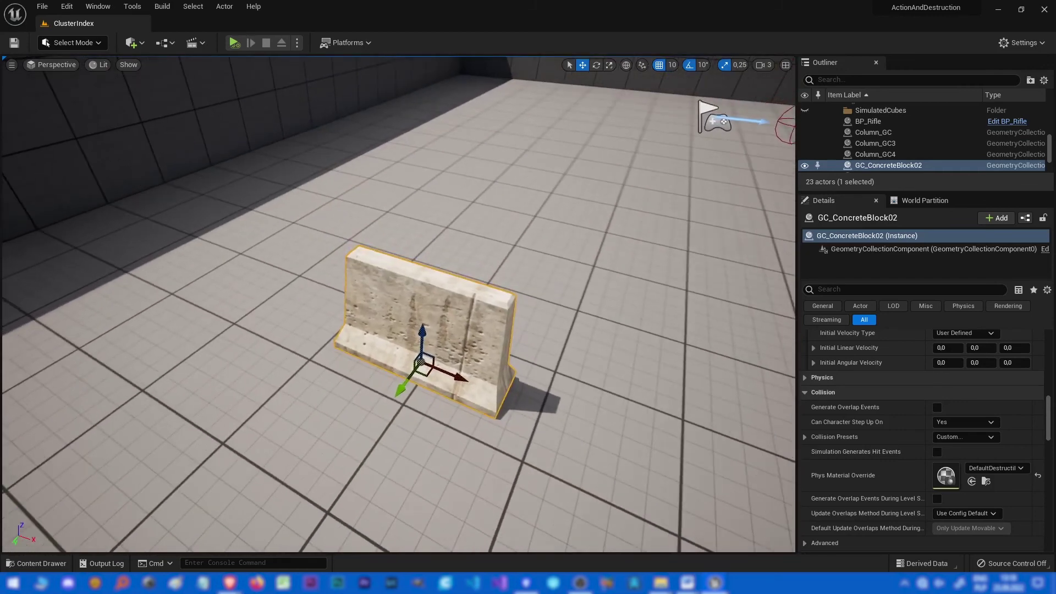
left_click_drag(419, 337, 424, 258)
key("alt+s")
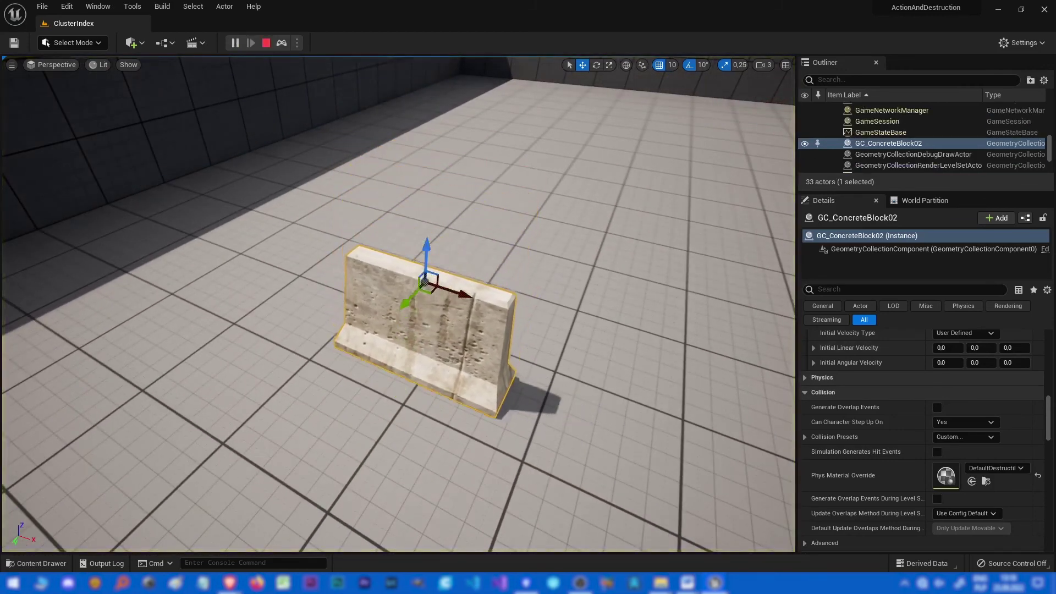
Set the concrete block's Initial Linear Velocity to 0, 1000, 1000 and Initial Angular Velocity to 0, 100, 0, testing them in a simulation.
key("Escape")
scroll(924, 395, "up", 2)
left_click(981, 400)
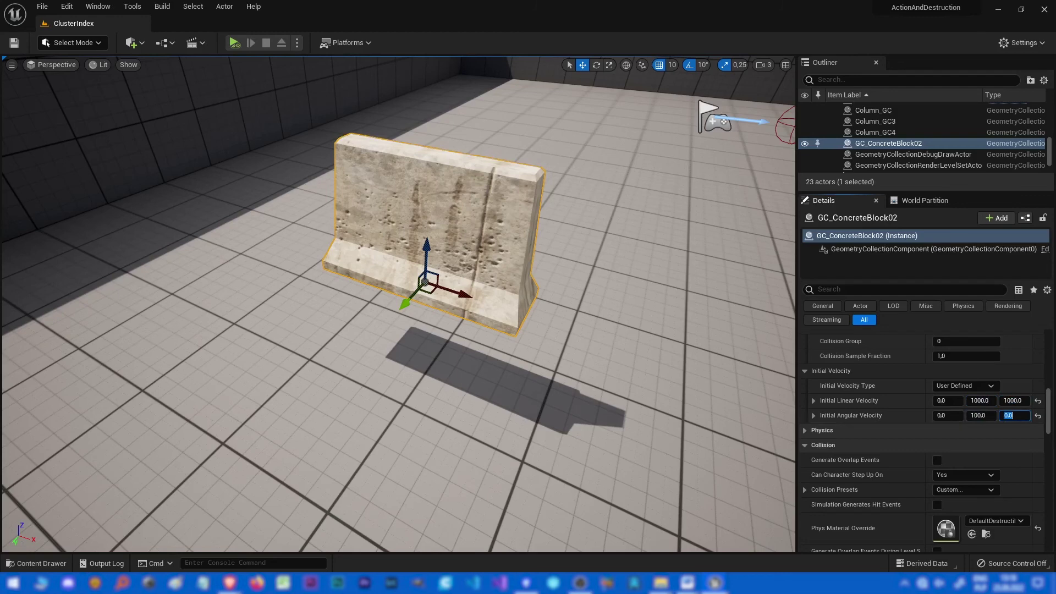
left_click(233, 43)
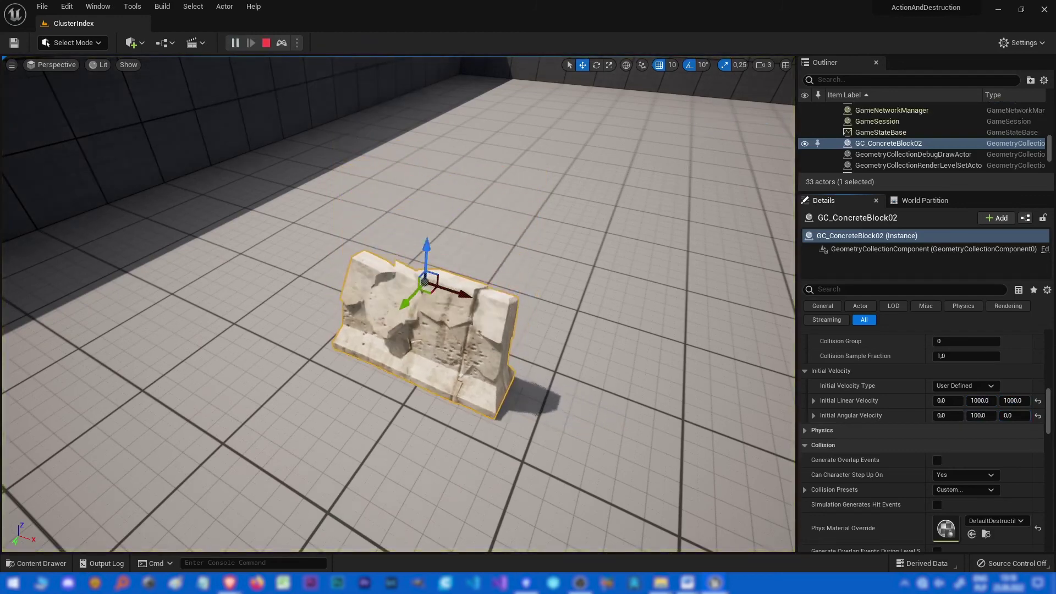
key("Escape")
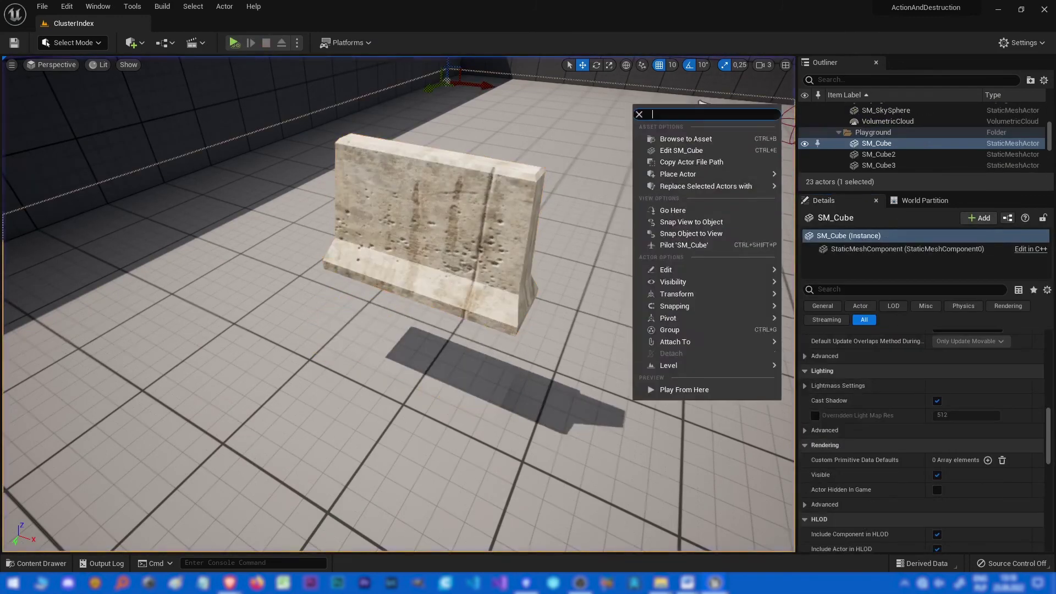
Set the concrete block's Collision Group to 1 and run a short simulation.
key("Escape")
key("ctrl+space")
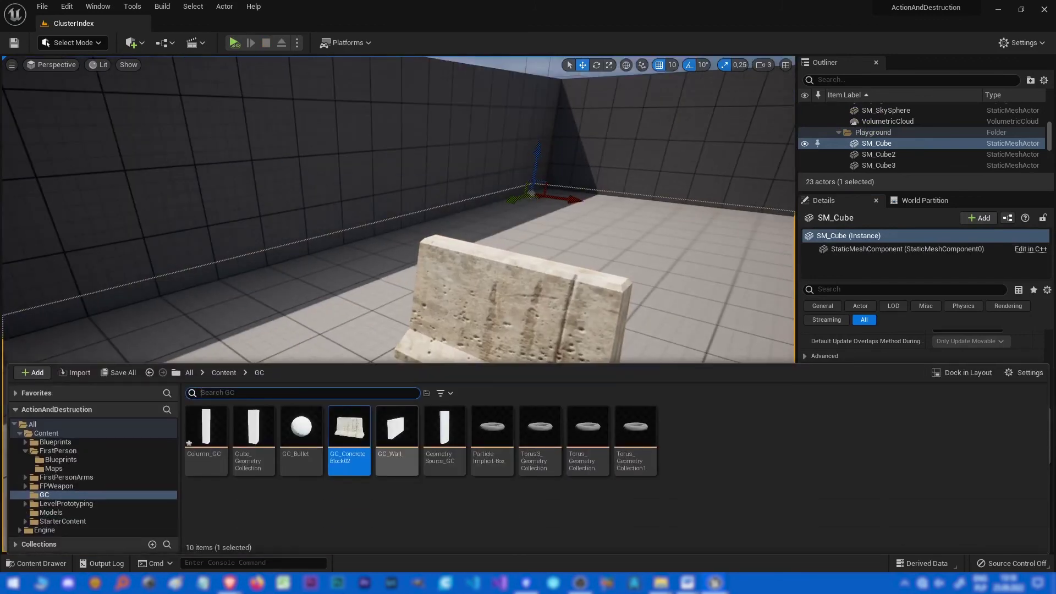
key("ctrl+space")
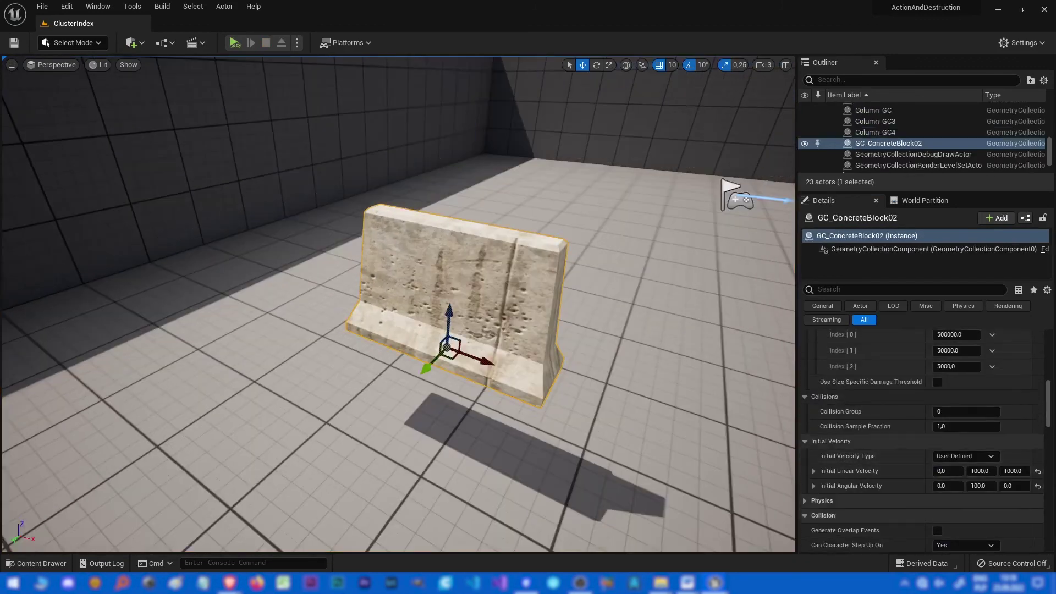
left_click(966, 411)
type("1")
key("Tab")
key("Return")
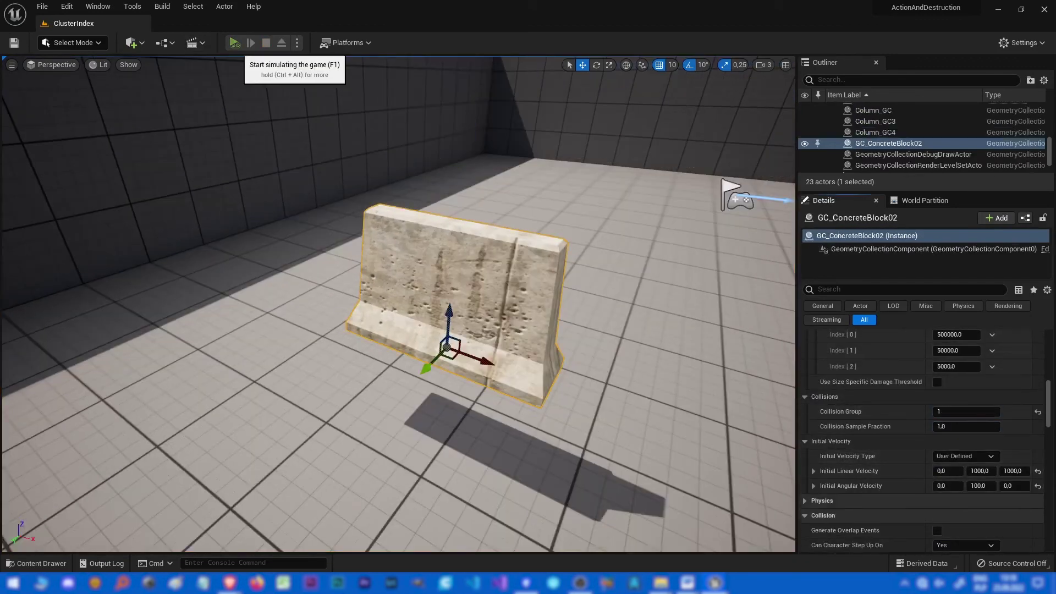
left_click(251, 42)
key("Escape")
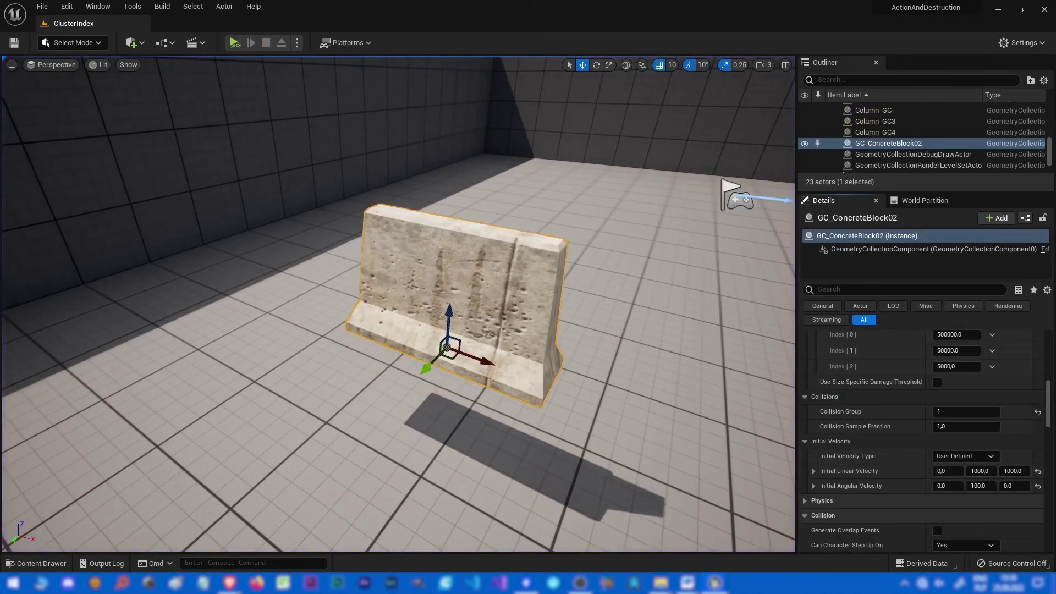
Disable clustering on the concrete block, then run and stop a simulation.
scroll(936, 330, "up", 4)
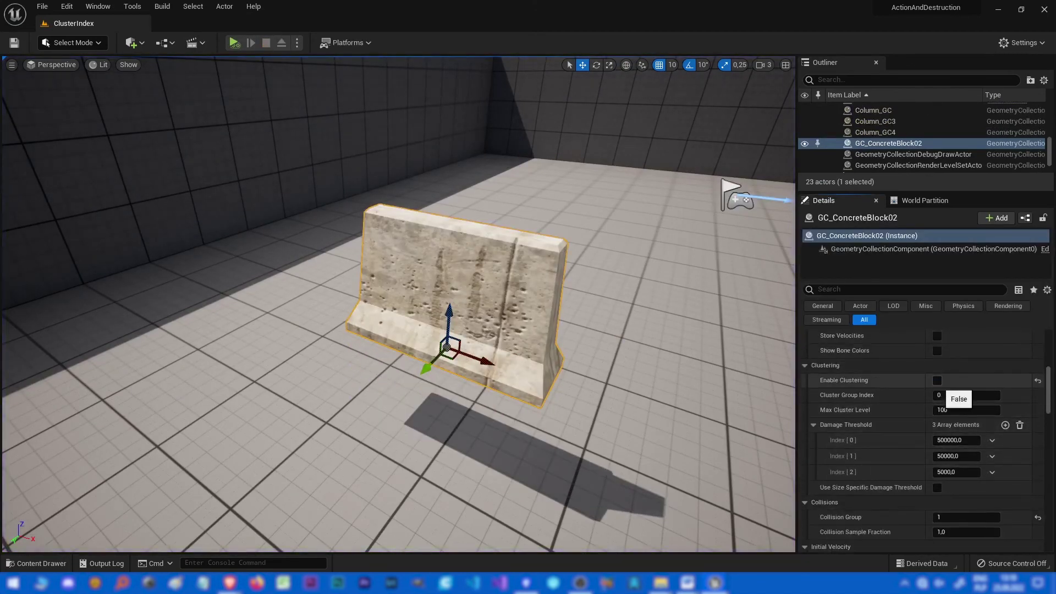
key("alt+s")
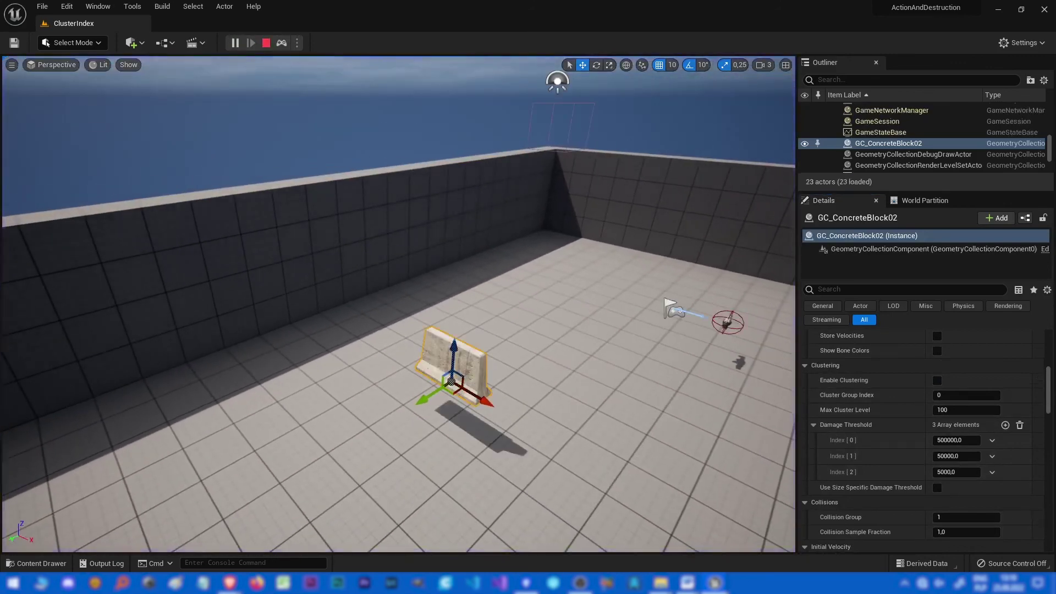
key("Escape")
Reset the concrete block's Initial Linear Velocity and Initial Angular Velocity to zero and simulate its fall onto the floor.
scroll(935, 328, "down", 5)
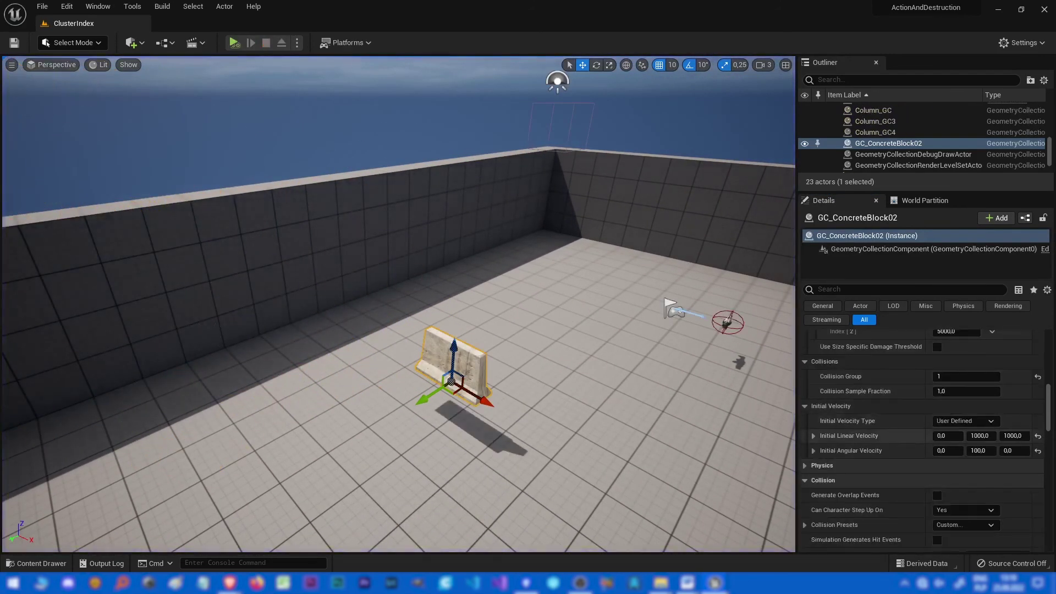
left_click(980, 435)
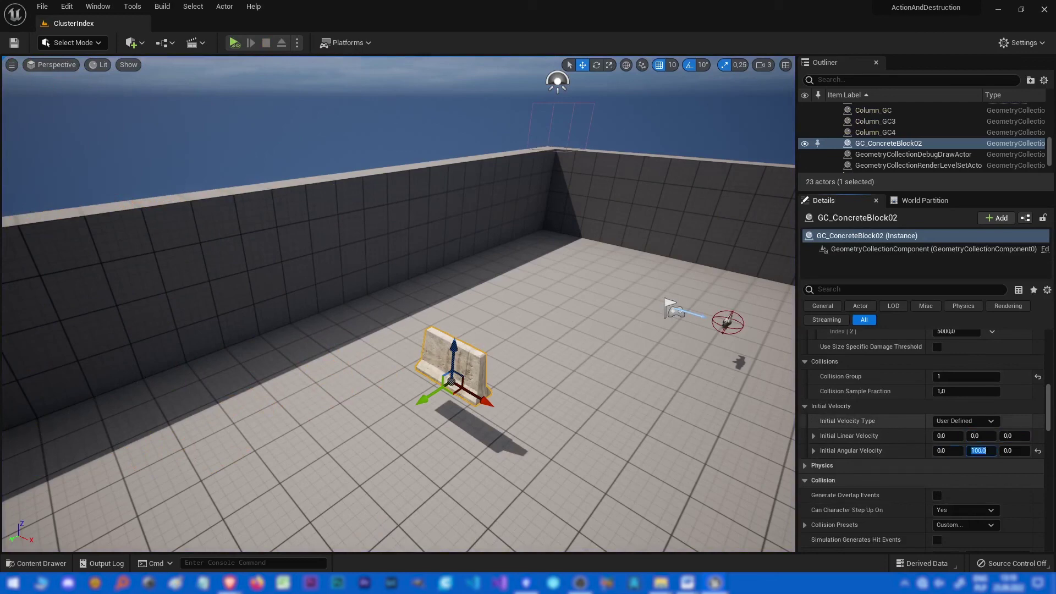
key("alt+s")
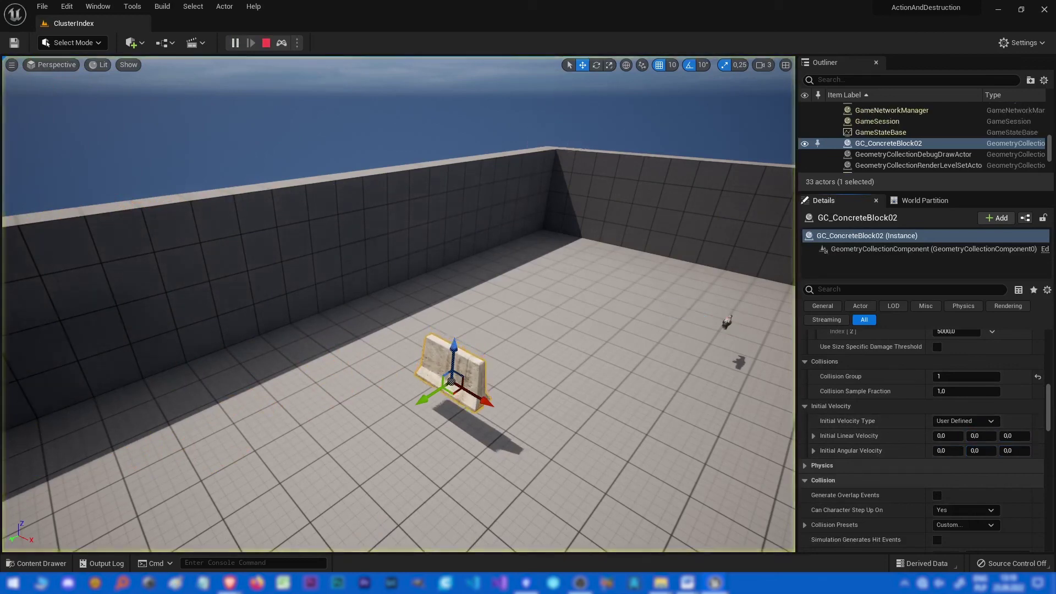
key("w")
right_click_drag(398, 304, 429, 362)
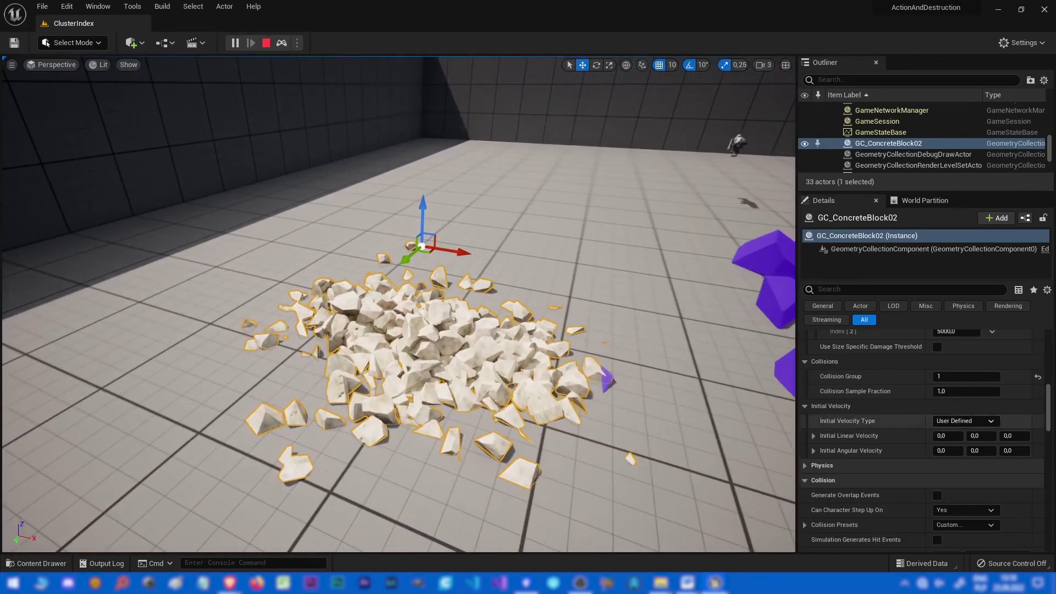
scroll(936, 326, "up", 6)
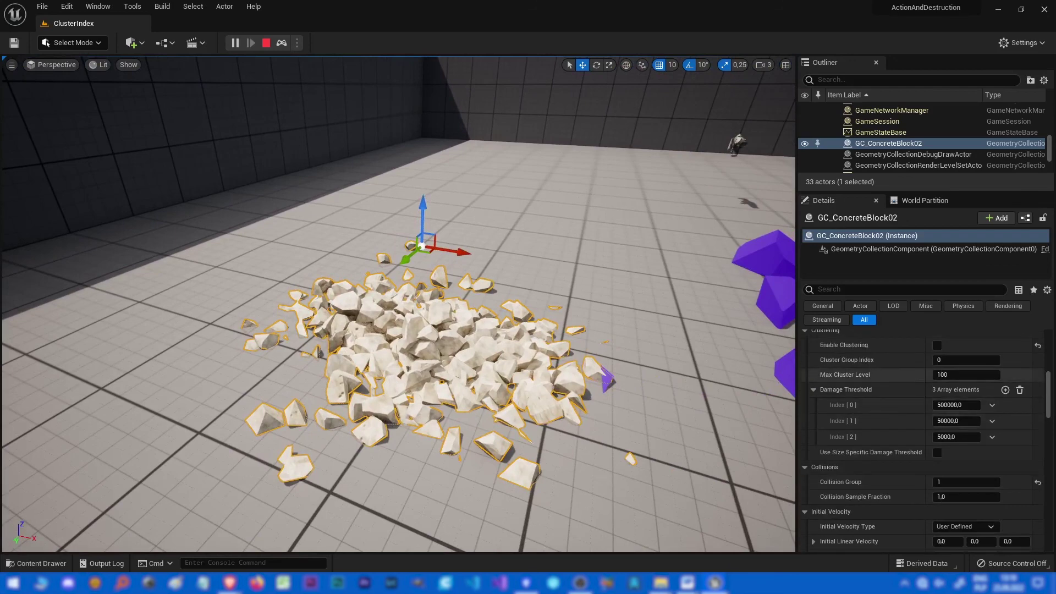
scroll(923, 440, "down", 3)
key("Escape")
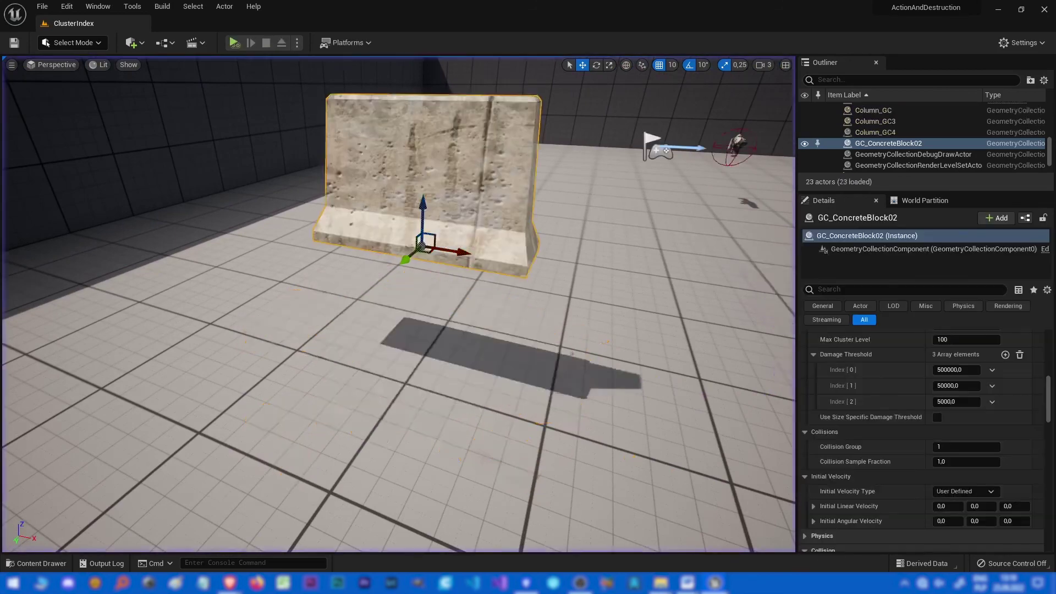
Reload the ClusterIndex map from the FirstPerson Maps folder without saving the changed assets.
key("ctrl+space")
left_click(53, 468)
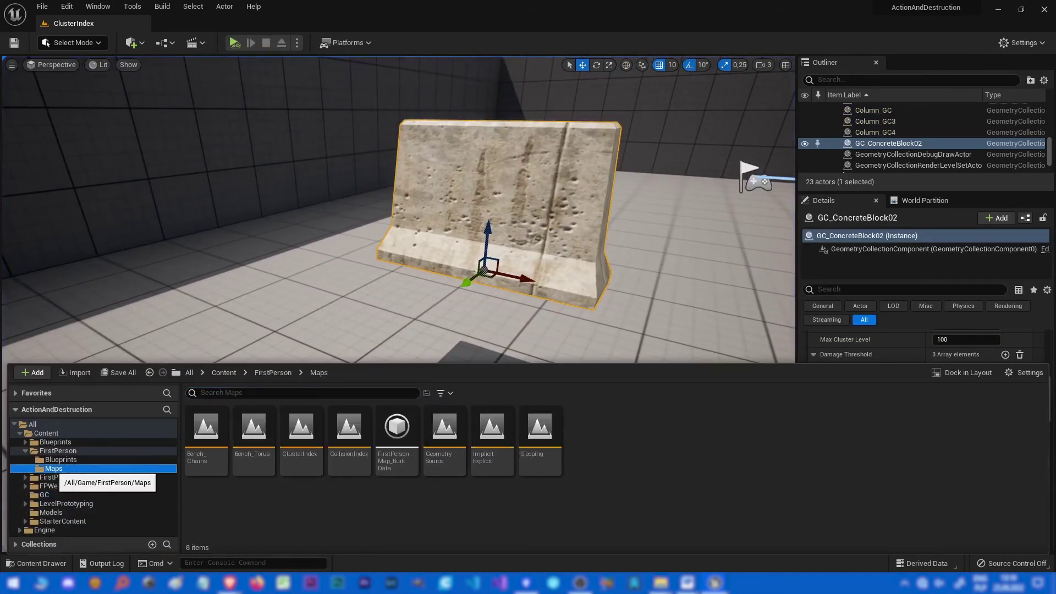
left_click(301, 435)
double_click(301, 434)
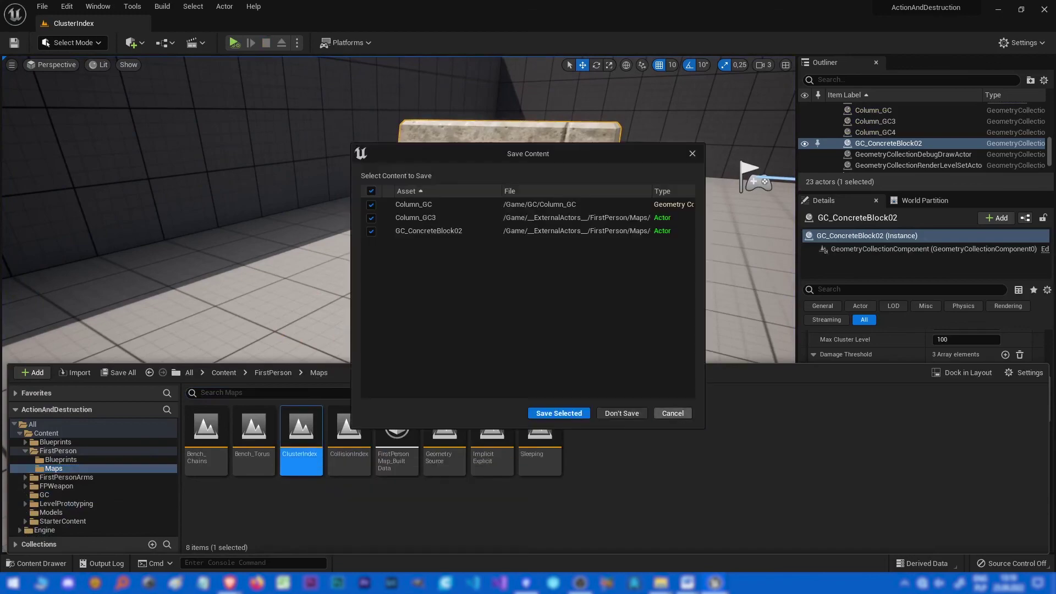
left_click(620, 413)
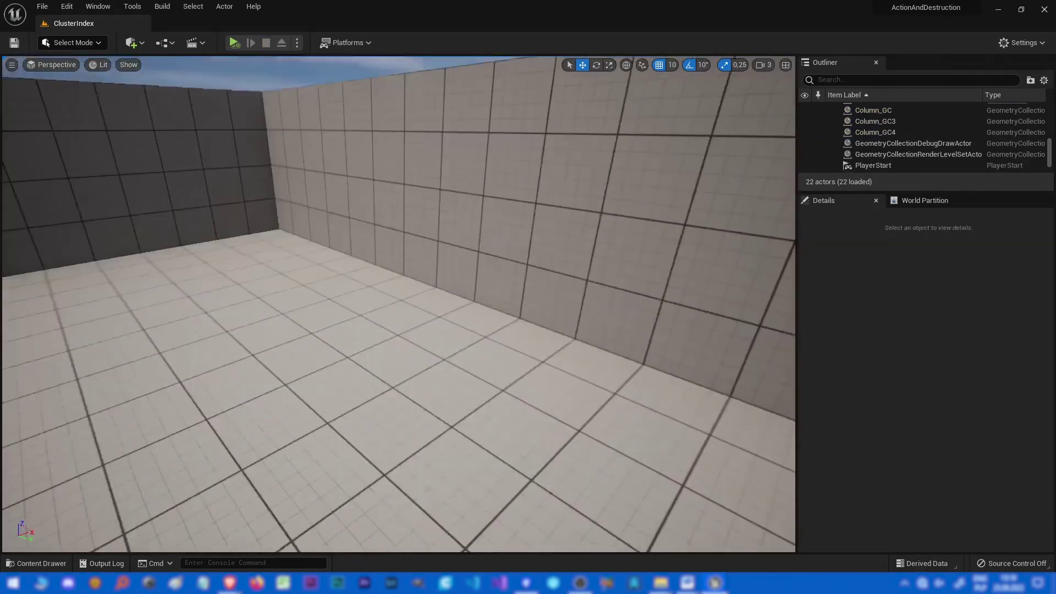
Open the CollisionIndex map from the Maps folder without saving the pending changes.
right_click_drag(397, 303, 187, 269)
key("ctrl+space")
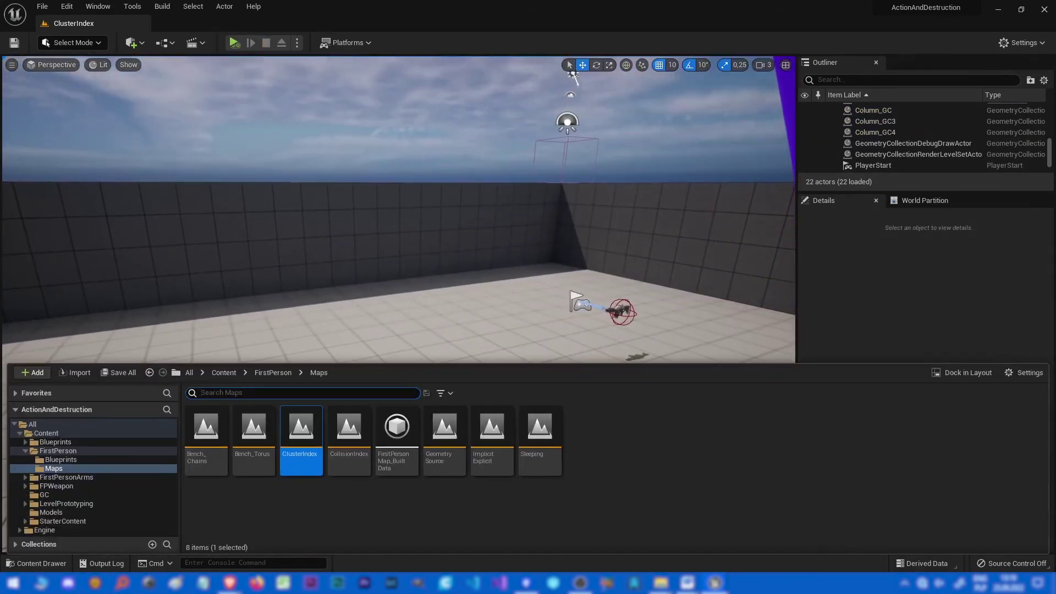
double_click(348, 435)
left_click(622, 413)
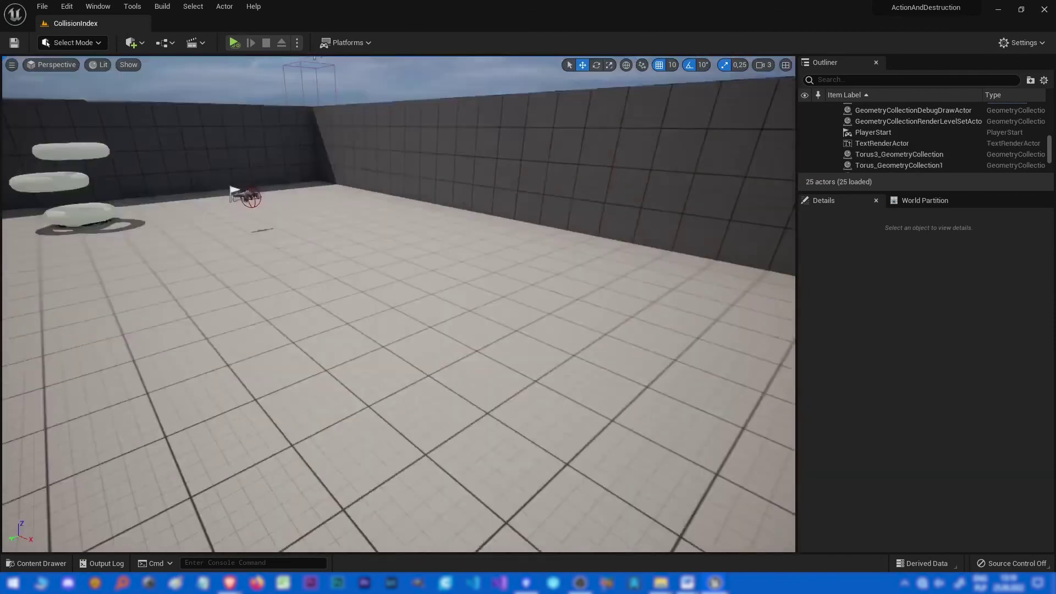
Select the top torus of the floating stack and examine its collision, velocity and general Chaos Physics settings.
right_click_drag(397, 303, 242, 270)
key("w")
key("w")
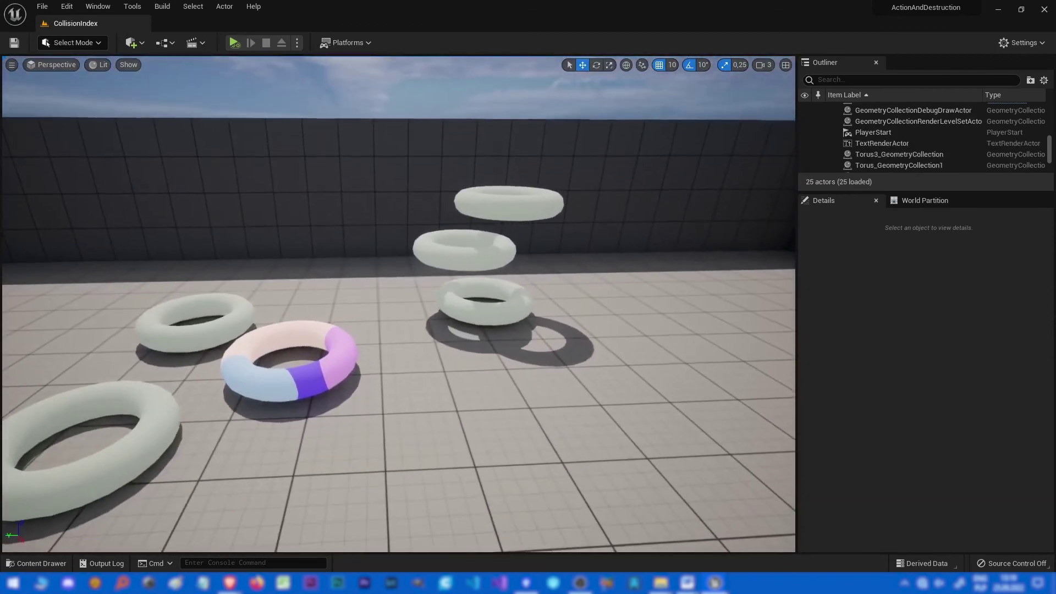
left_click(508, 204)
key("a")
right_click_drag(397, 303, 521, 330)
scroll(913, 418, "down", 3)
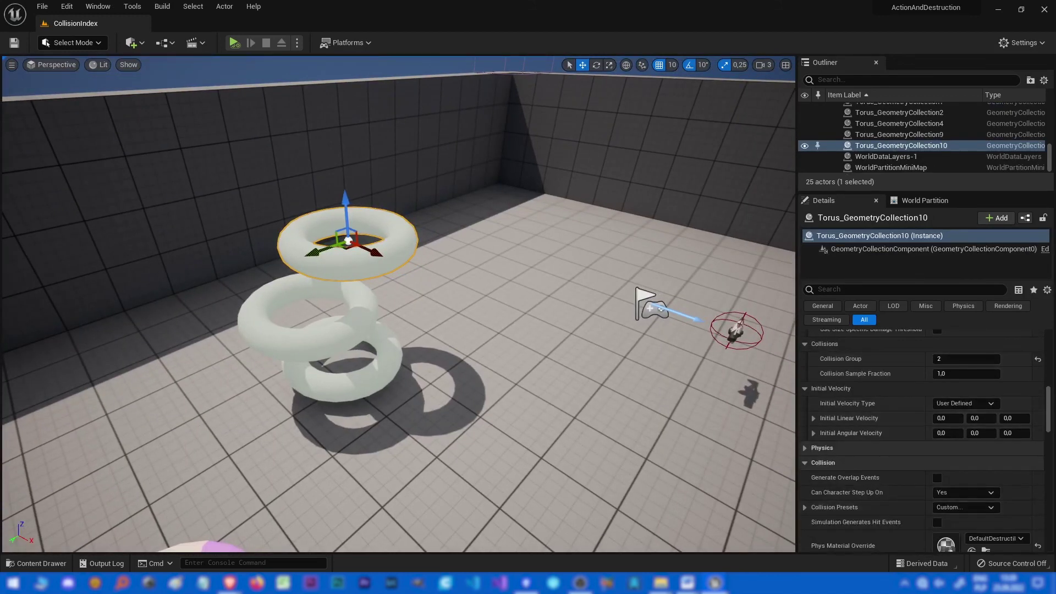
scroll(924, 440, "up", 6)
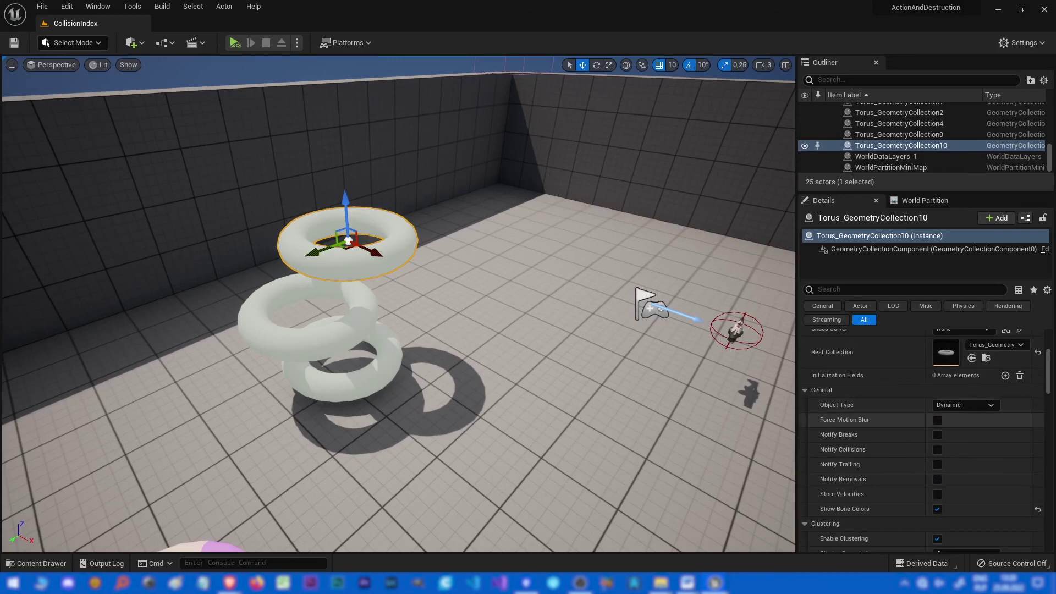
scroll(902, 418, "up", 2)
Select the middle torus of the floating stack and view the whole stack from farther away.
left_click(325, 343)
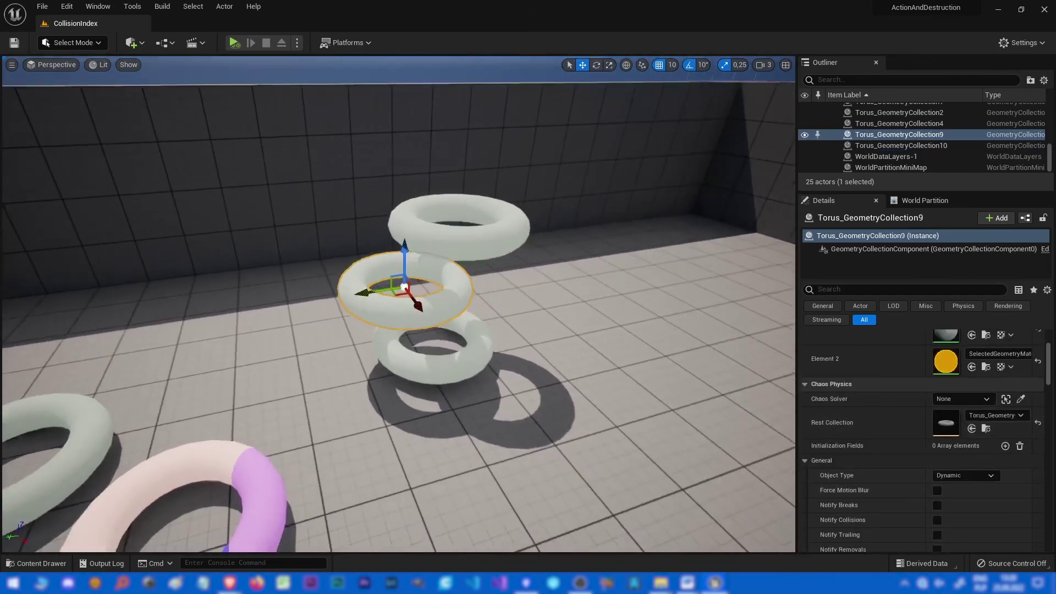
right_click_drag(398, 303, 310, 343)
key("s")
key("ctrl+space")
key("ctrl+space")
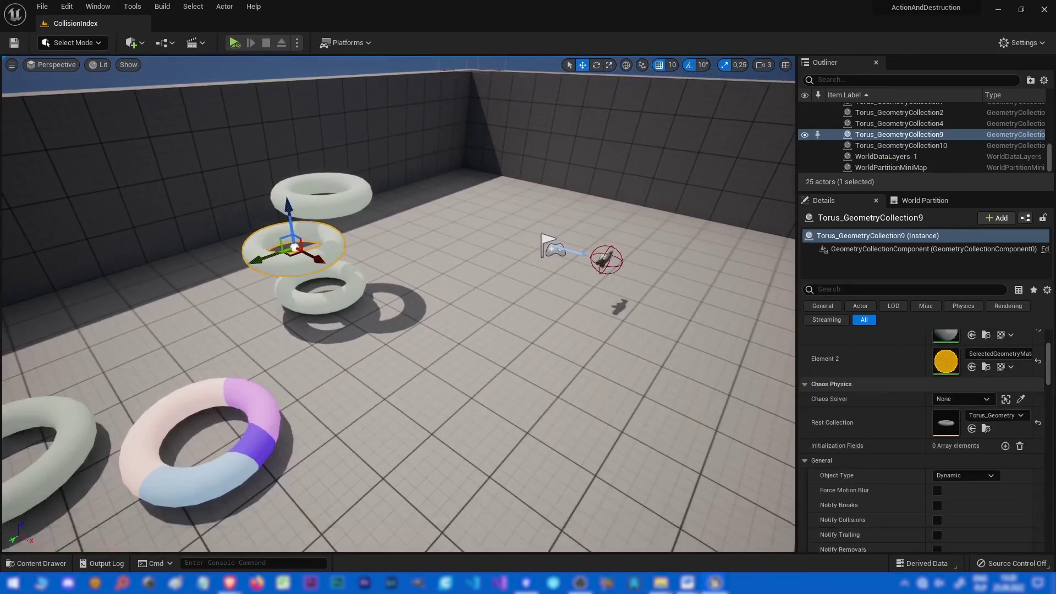